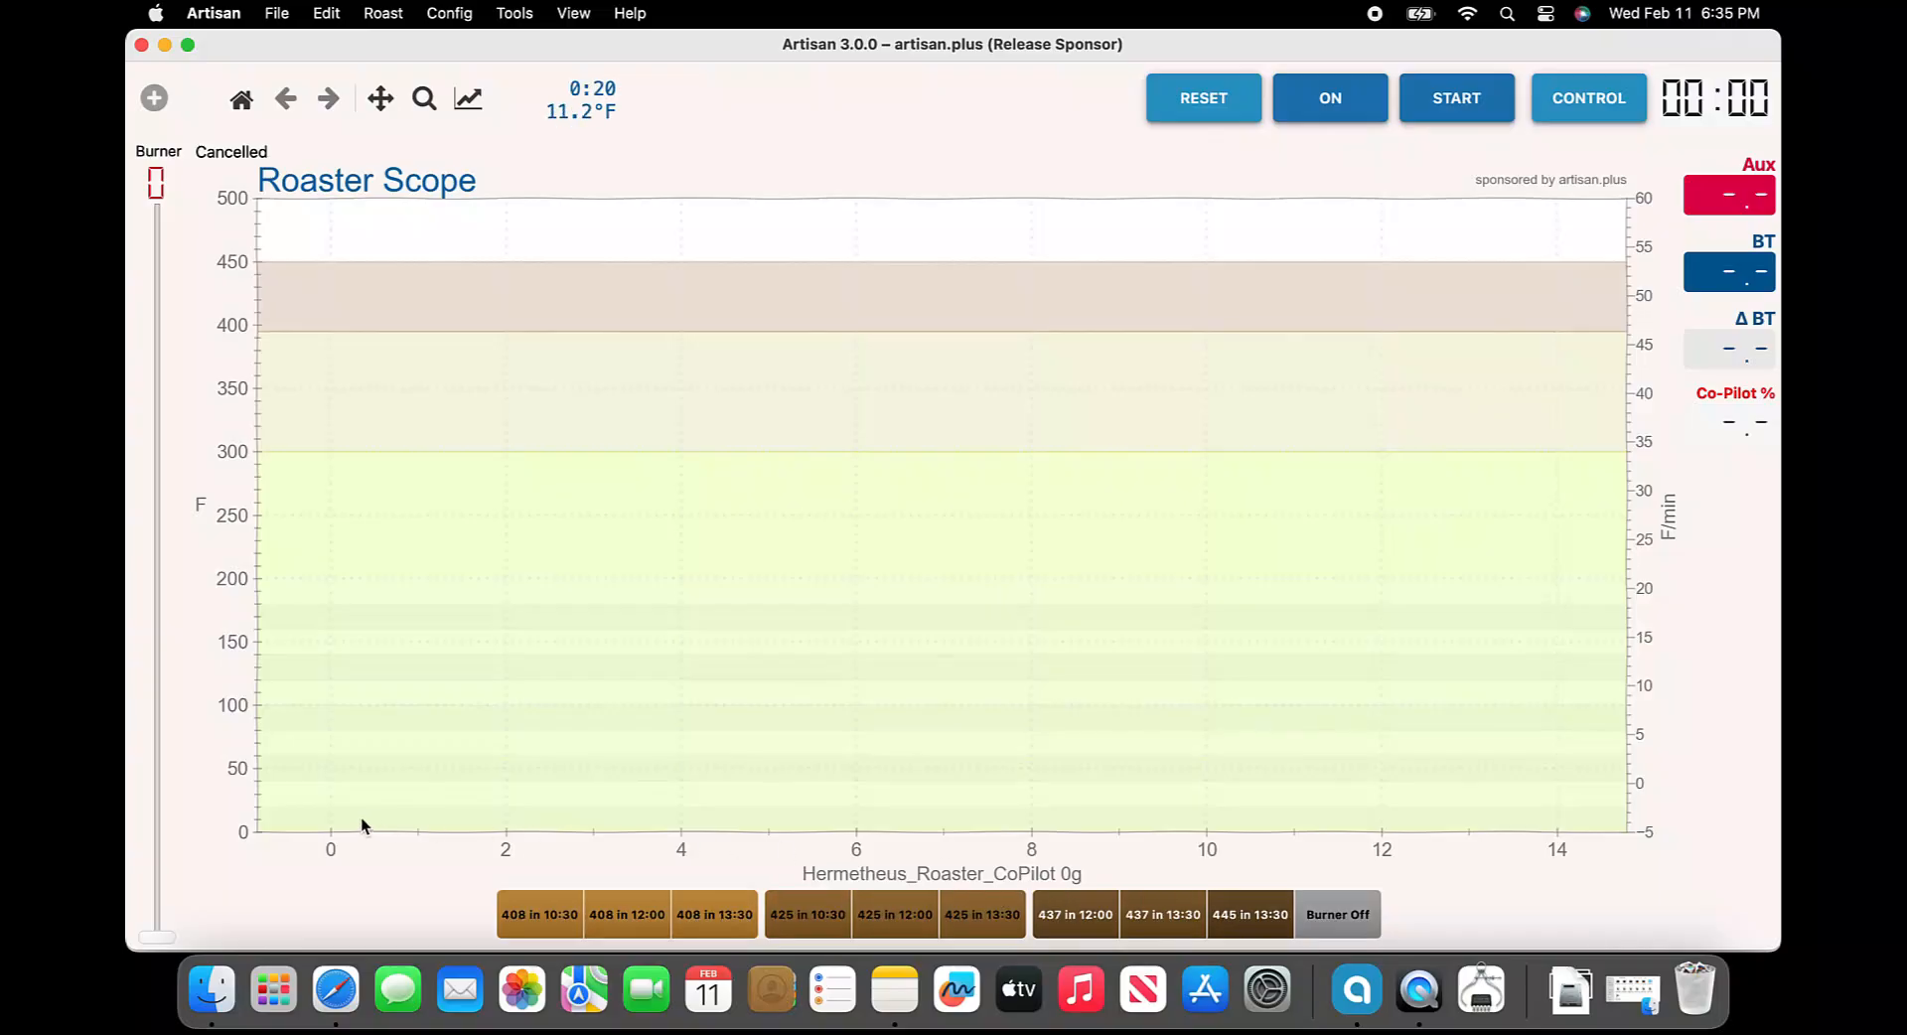
# Save the current Artisan settings to Documents as artisan-settings with the user's name appended, then close Artisan
pyautogui.click(630, 13)
pyautogui.click(668, 342)
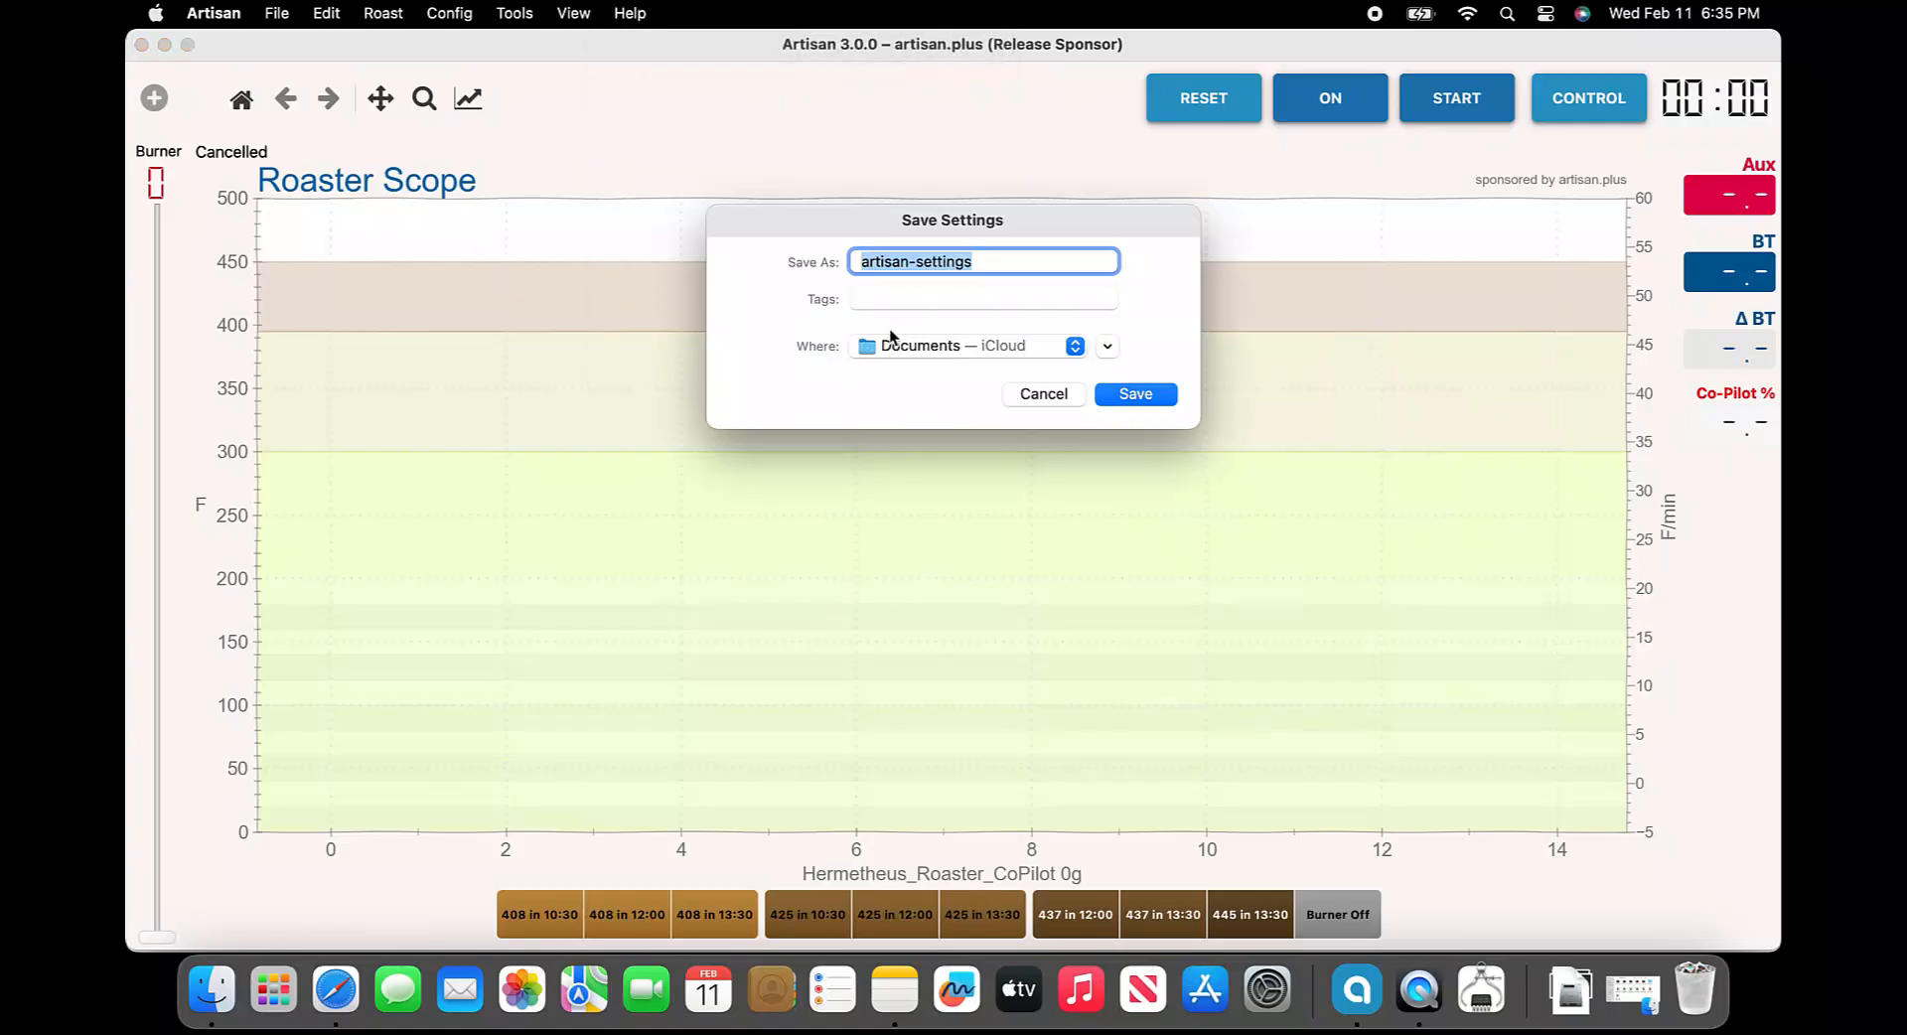
pyautogui.click(993, 258)
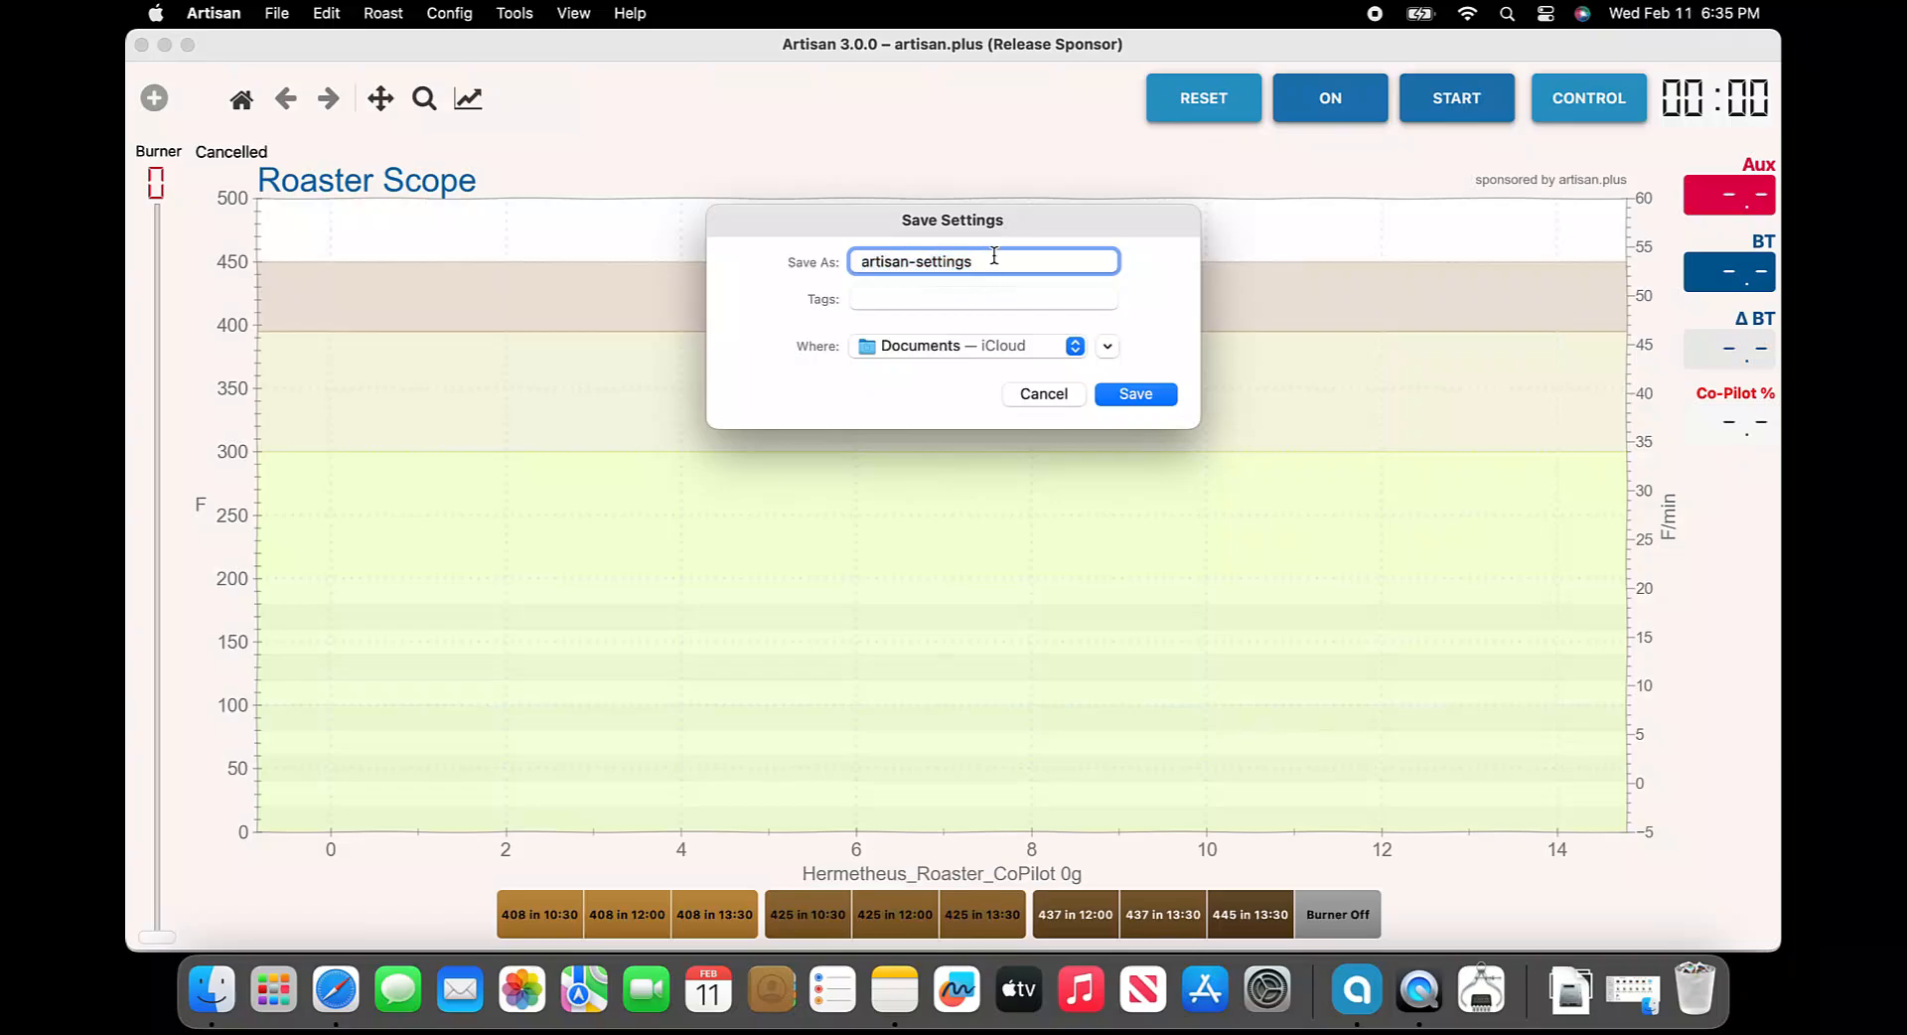
pyautogui.write('-aeon')
pyautogui.click(1123, 393)
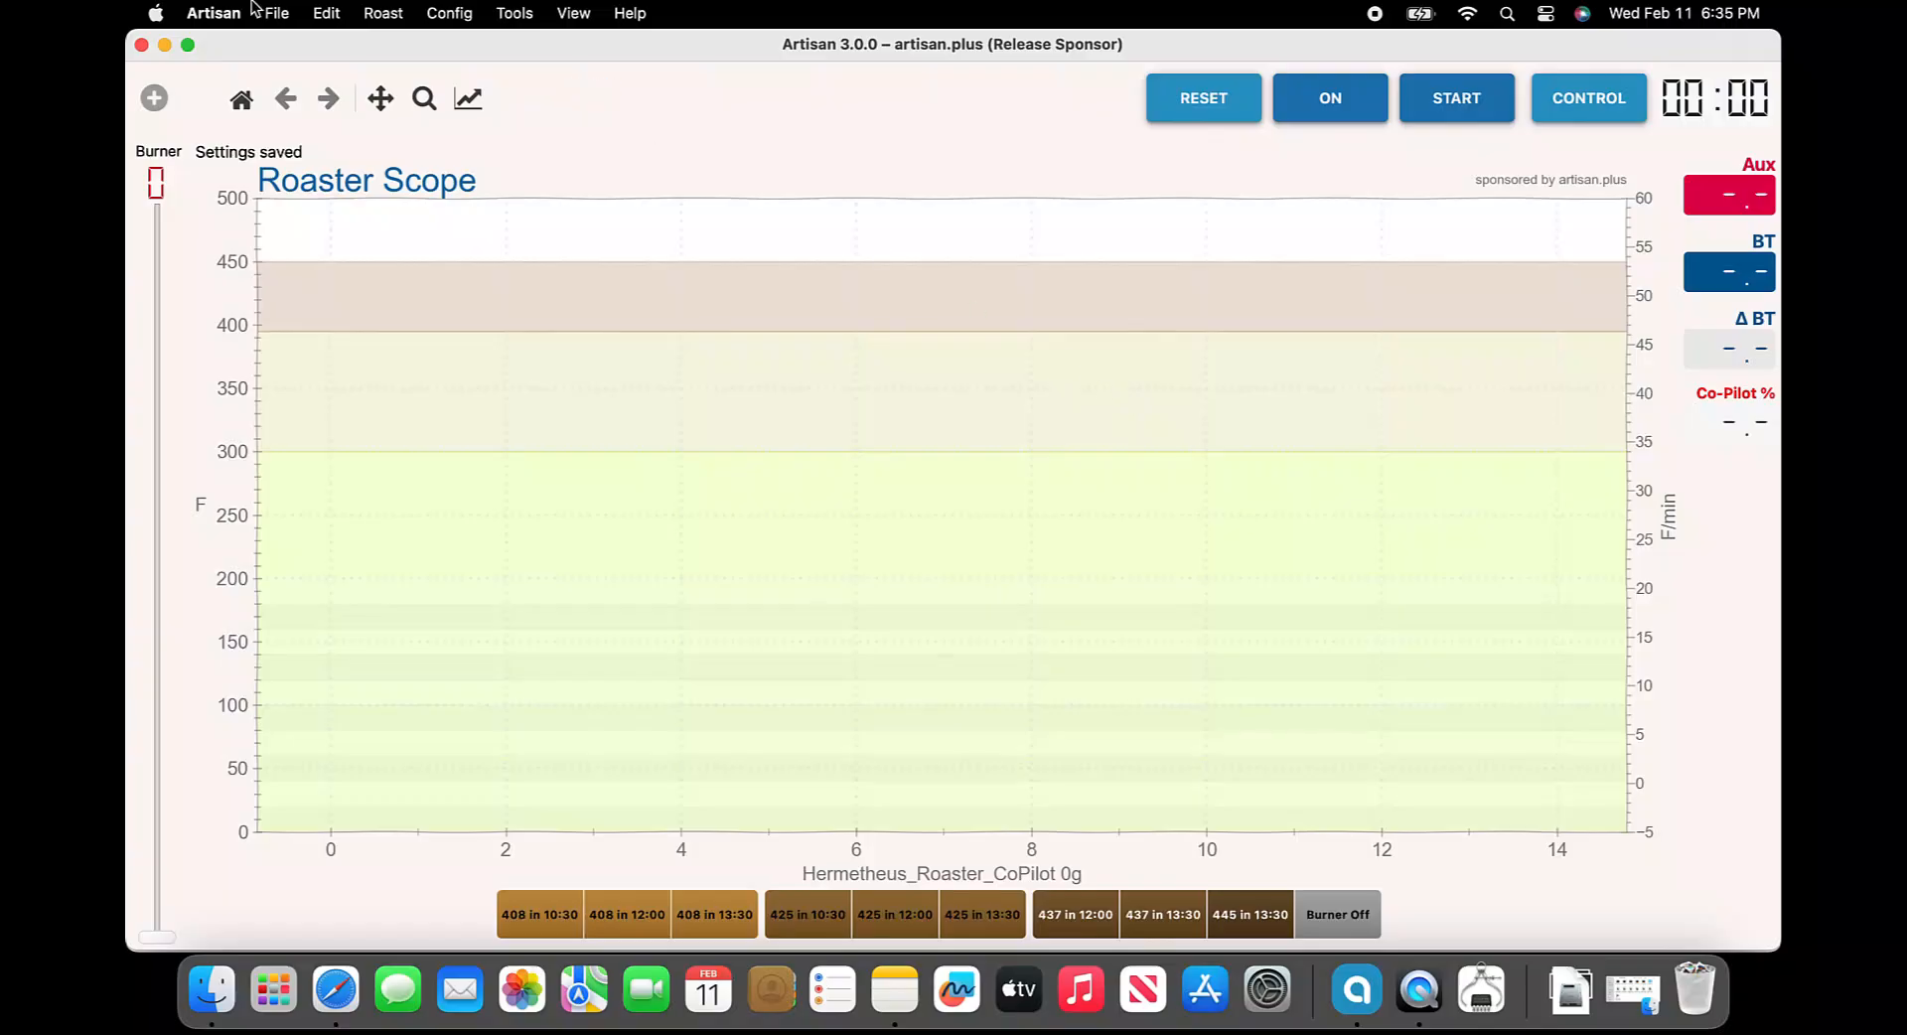
pyautogui.click(141, 46)
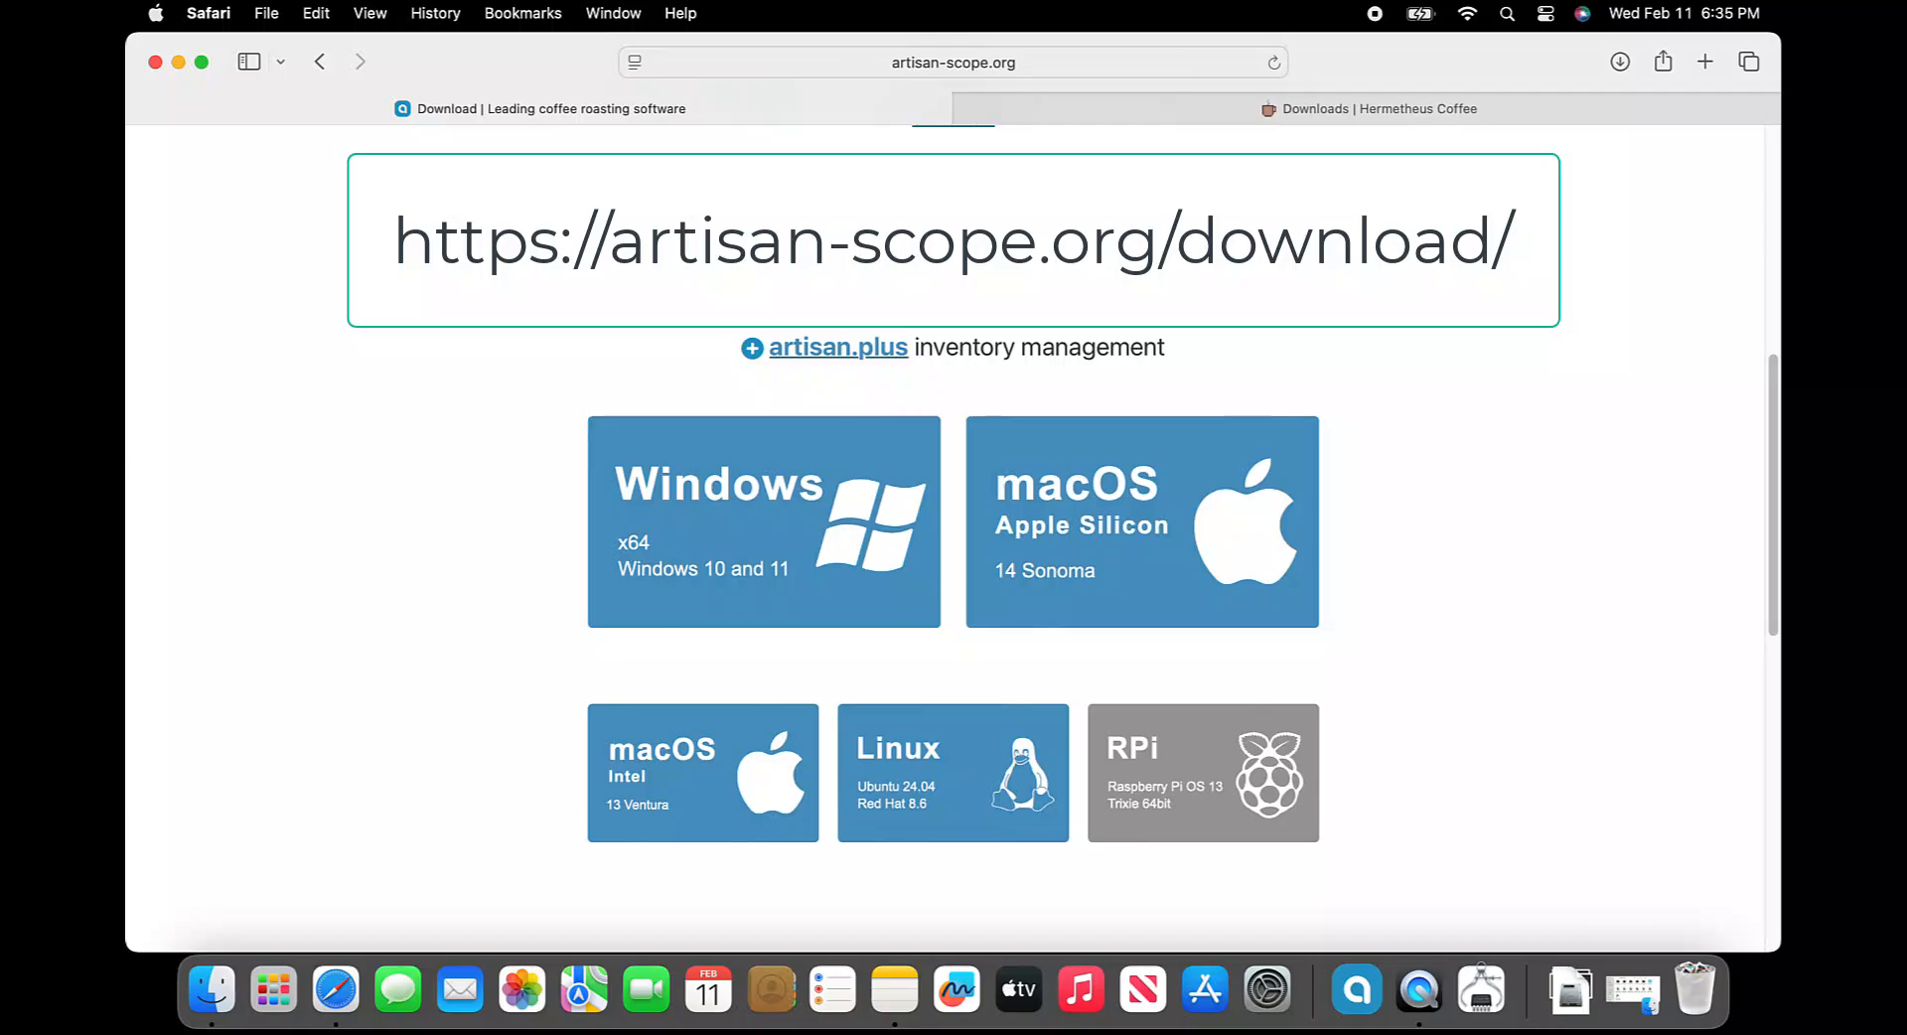
# Open System Information through Spotlight and check the processor type in the hardware overview
pyautogui.click(1510, 18)
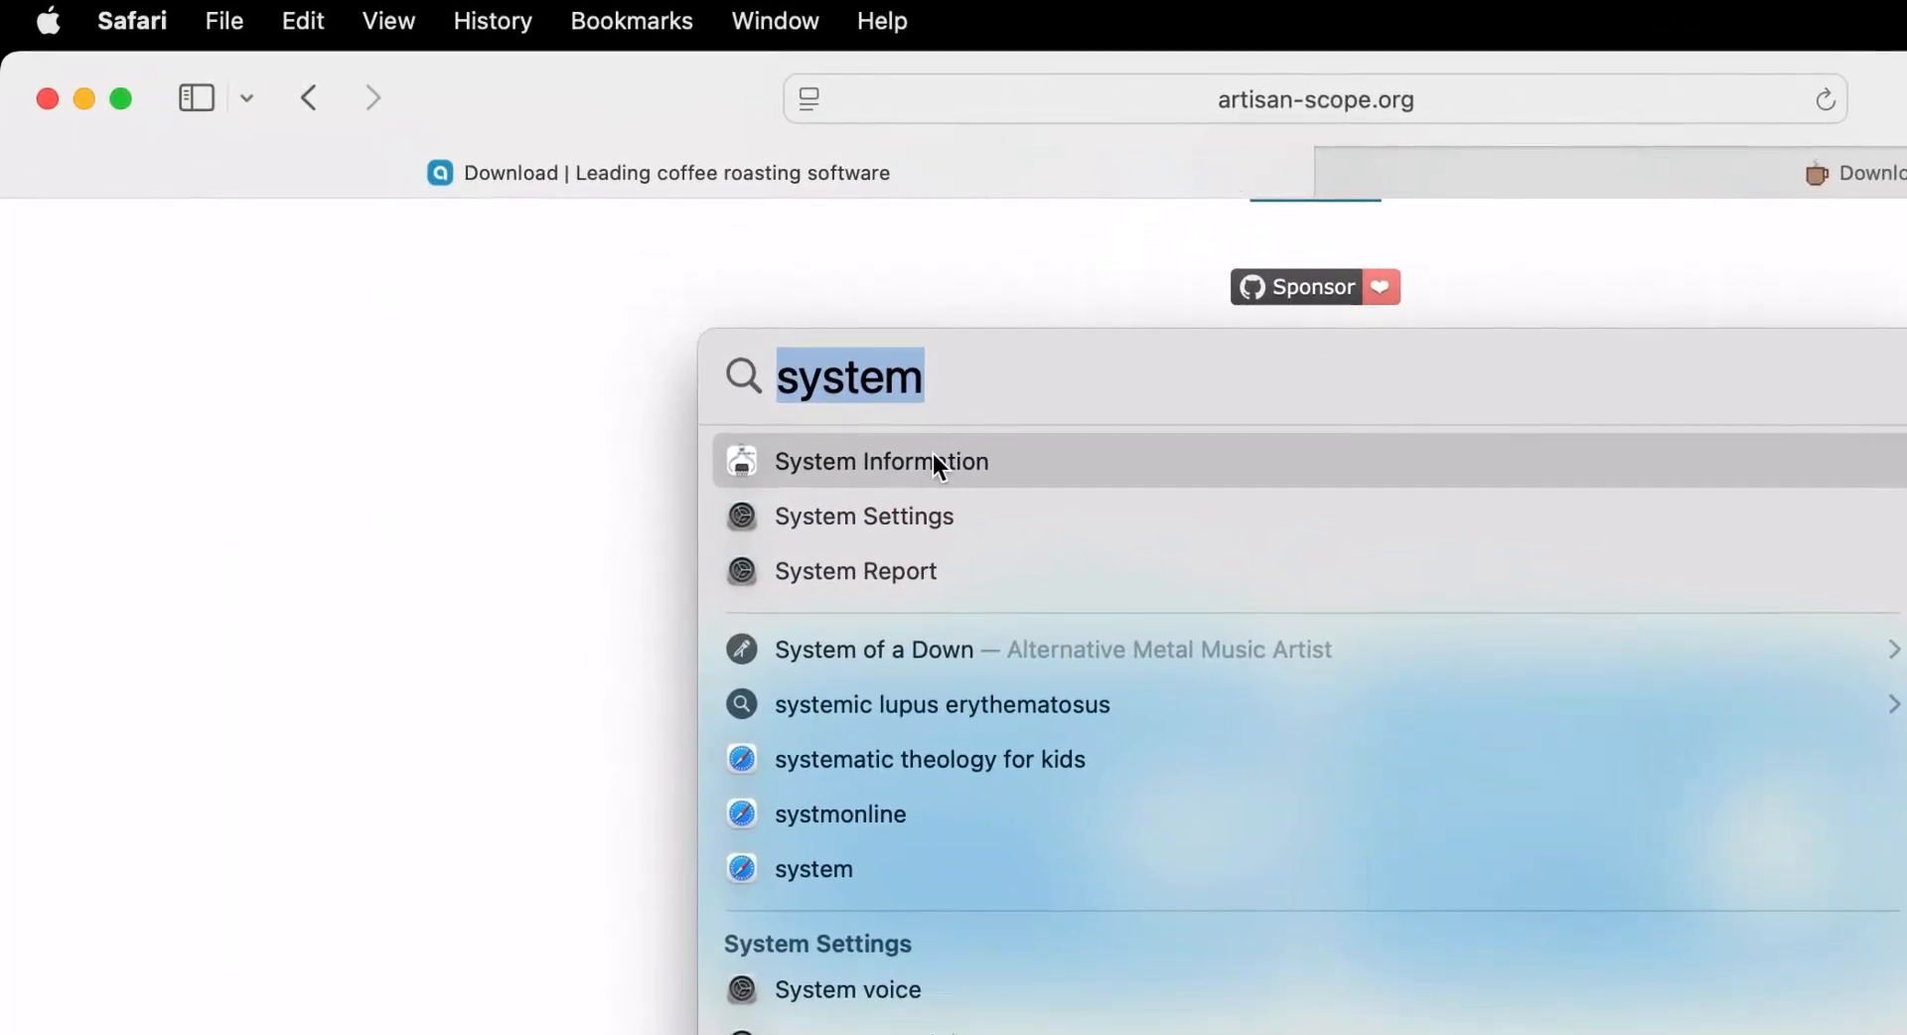
pyautogui.click(920, 467)
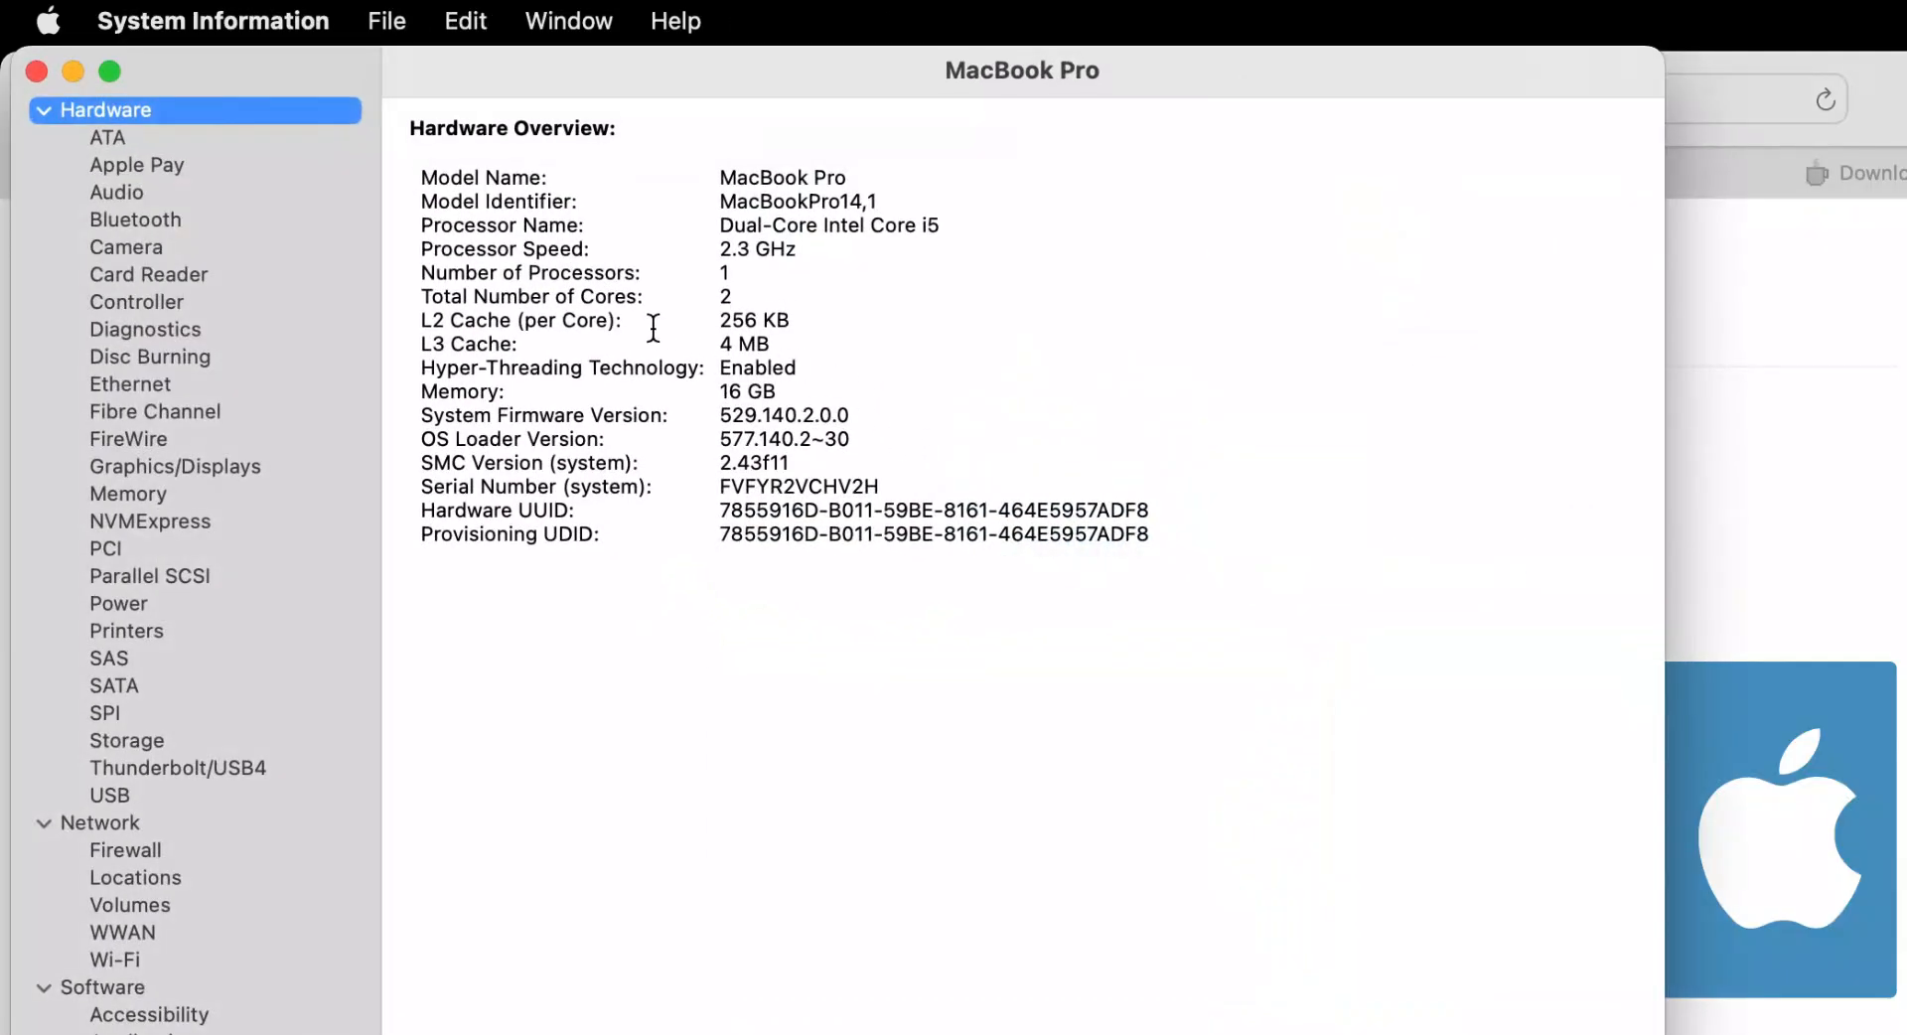
pyautogui.click(728, 241)
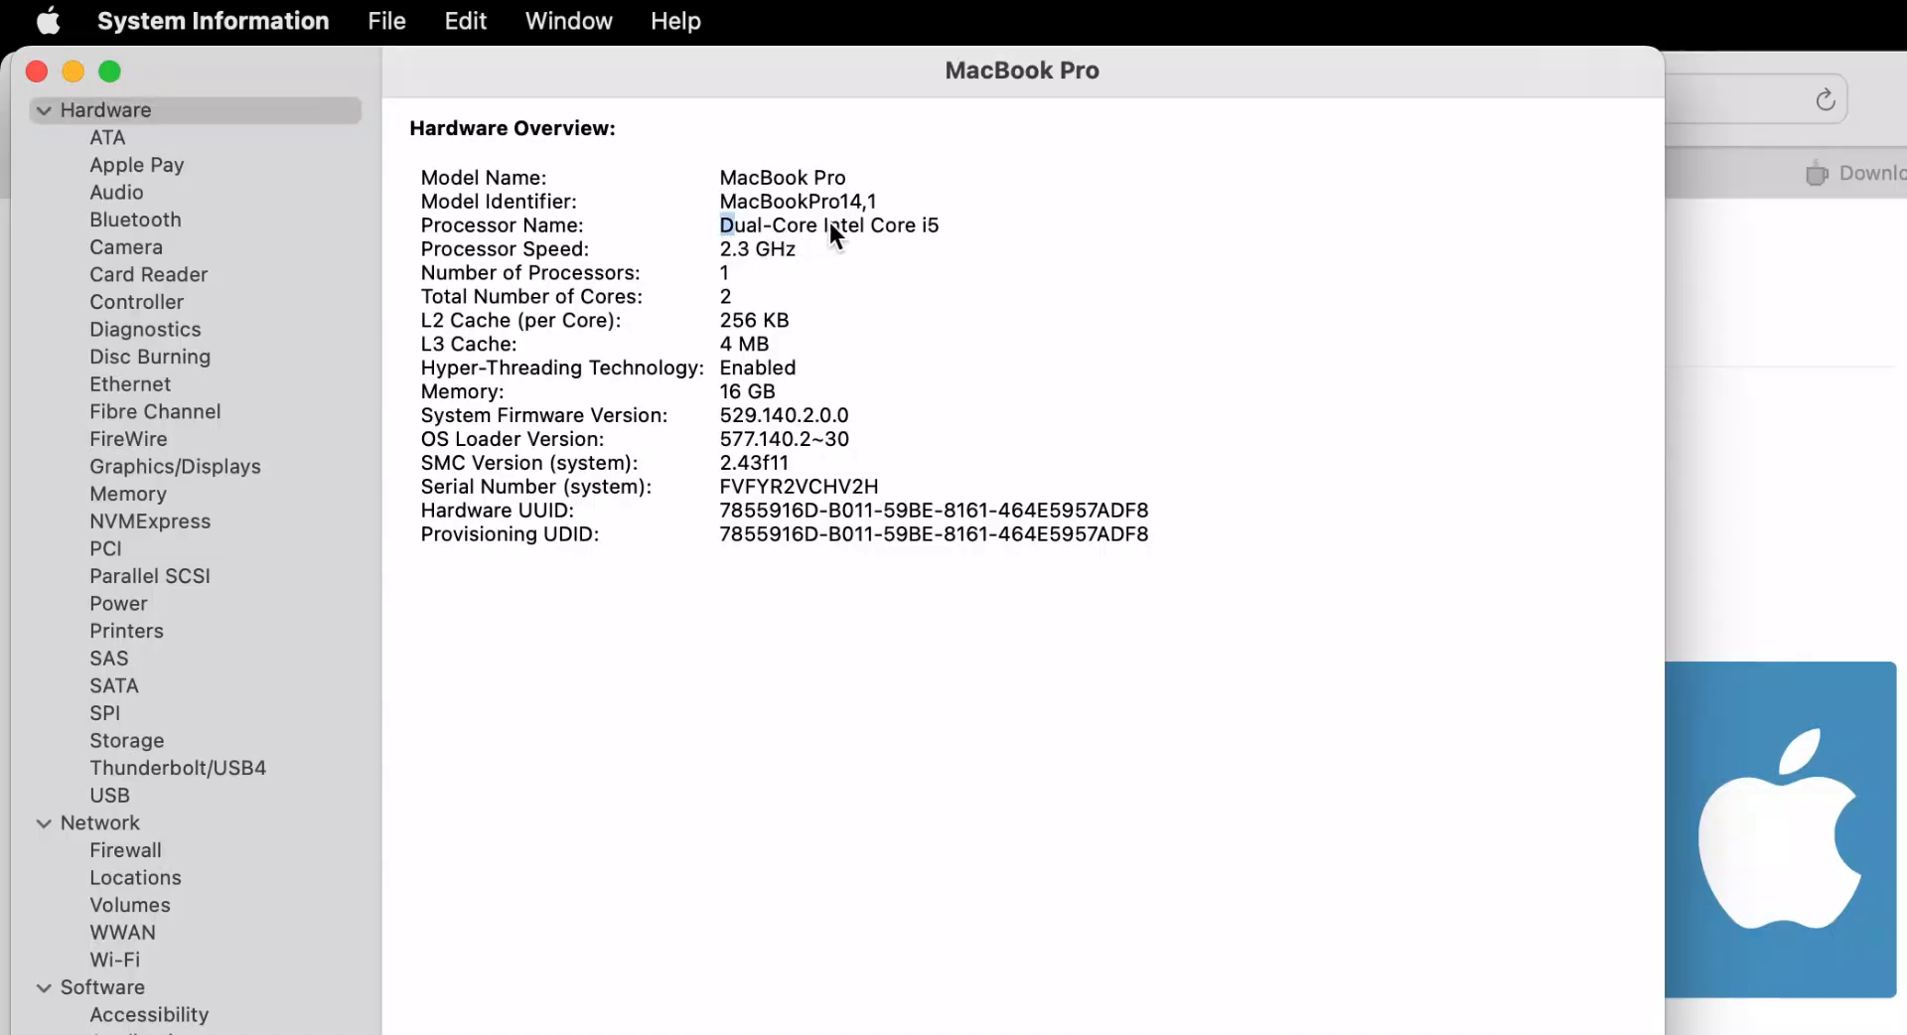
pyautogui.doubleClick(855, 228)
# Check the macOS version and user name in the software overview, then close System Information
pyautogui.click(106, 992)
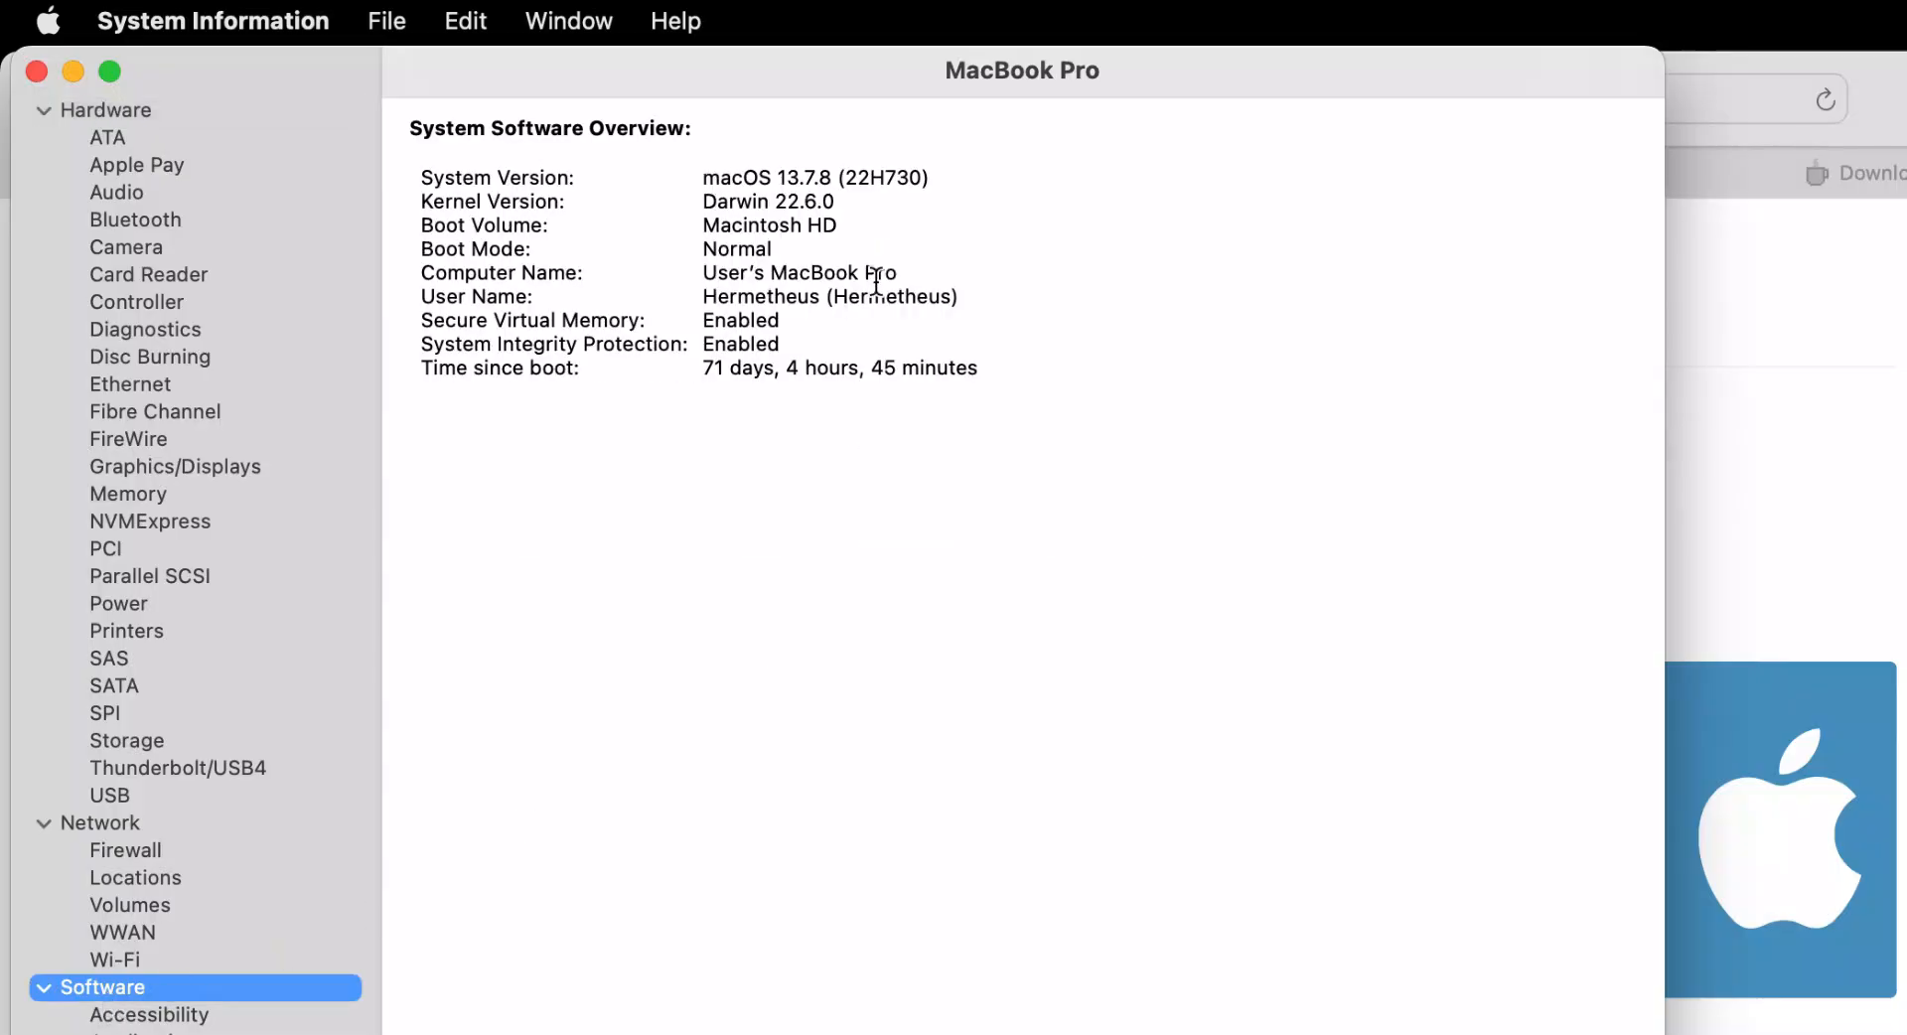
pyautogui.doubleClick(785, 184)
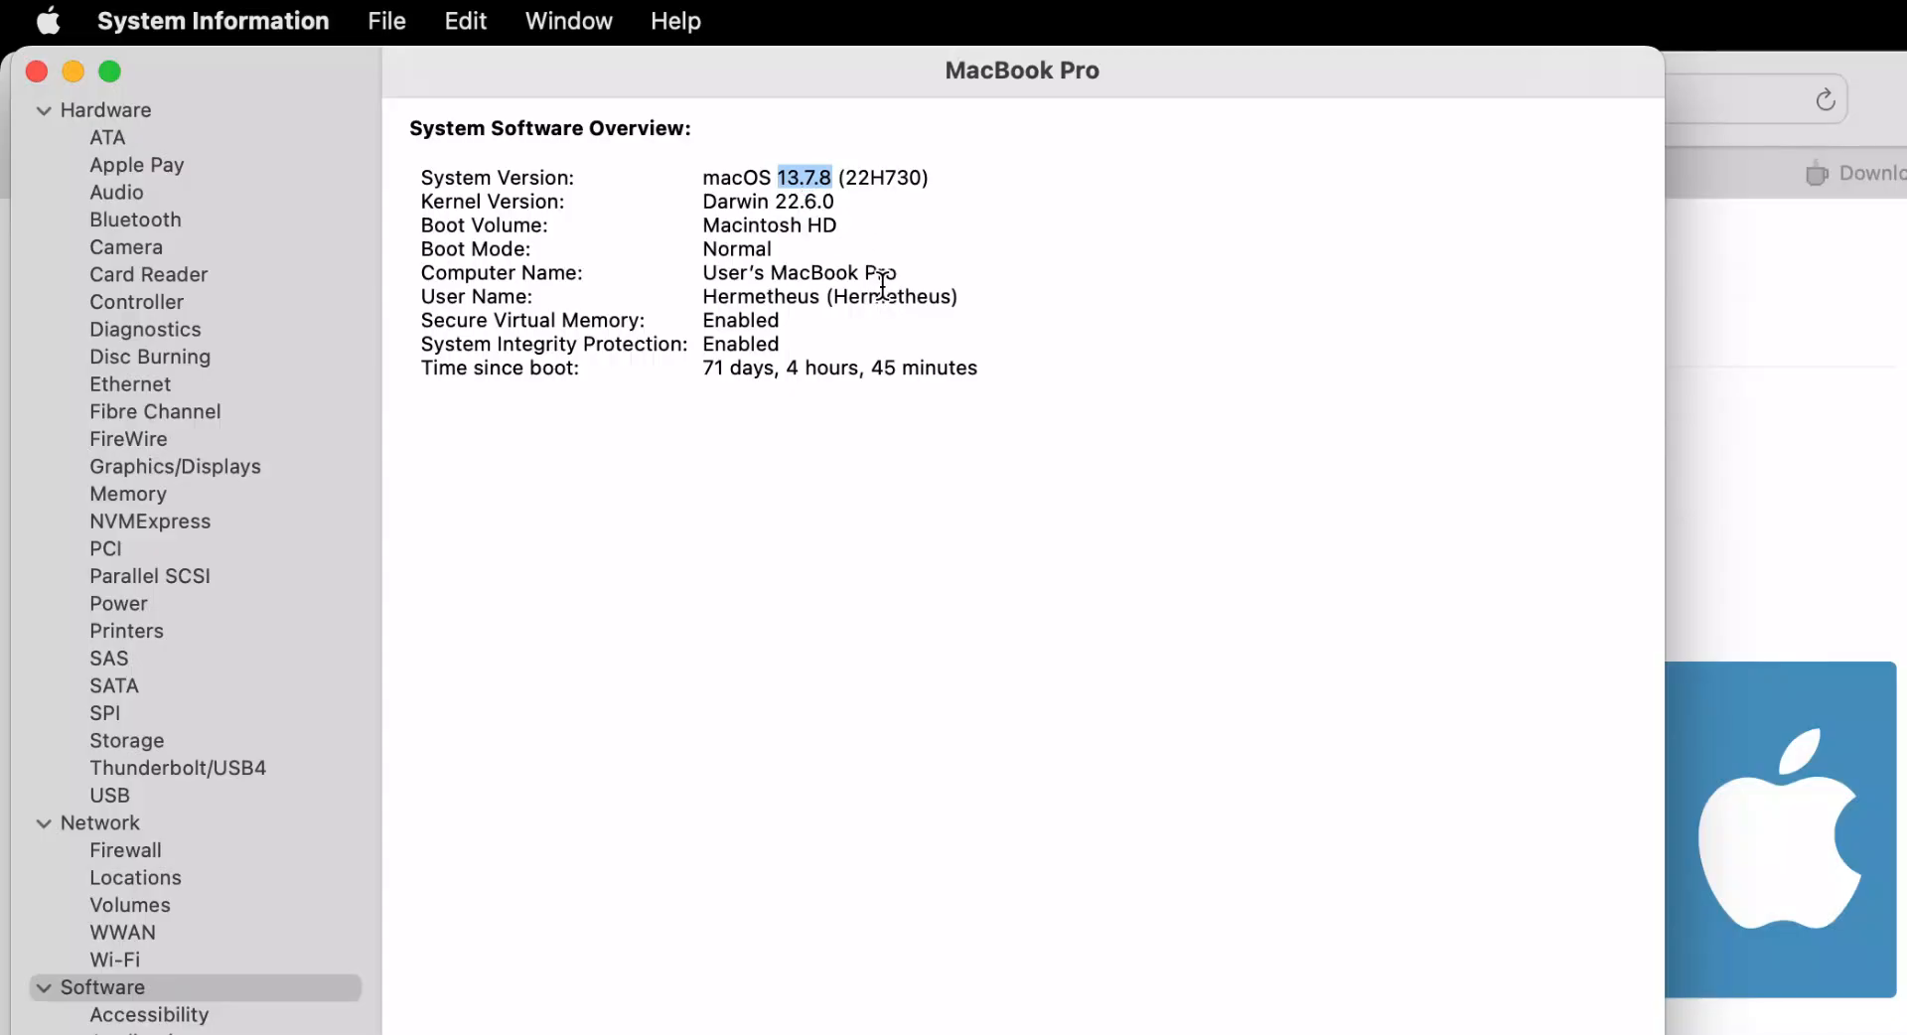
pyautogui.doubleClick(739, 296)
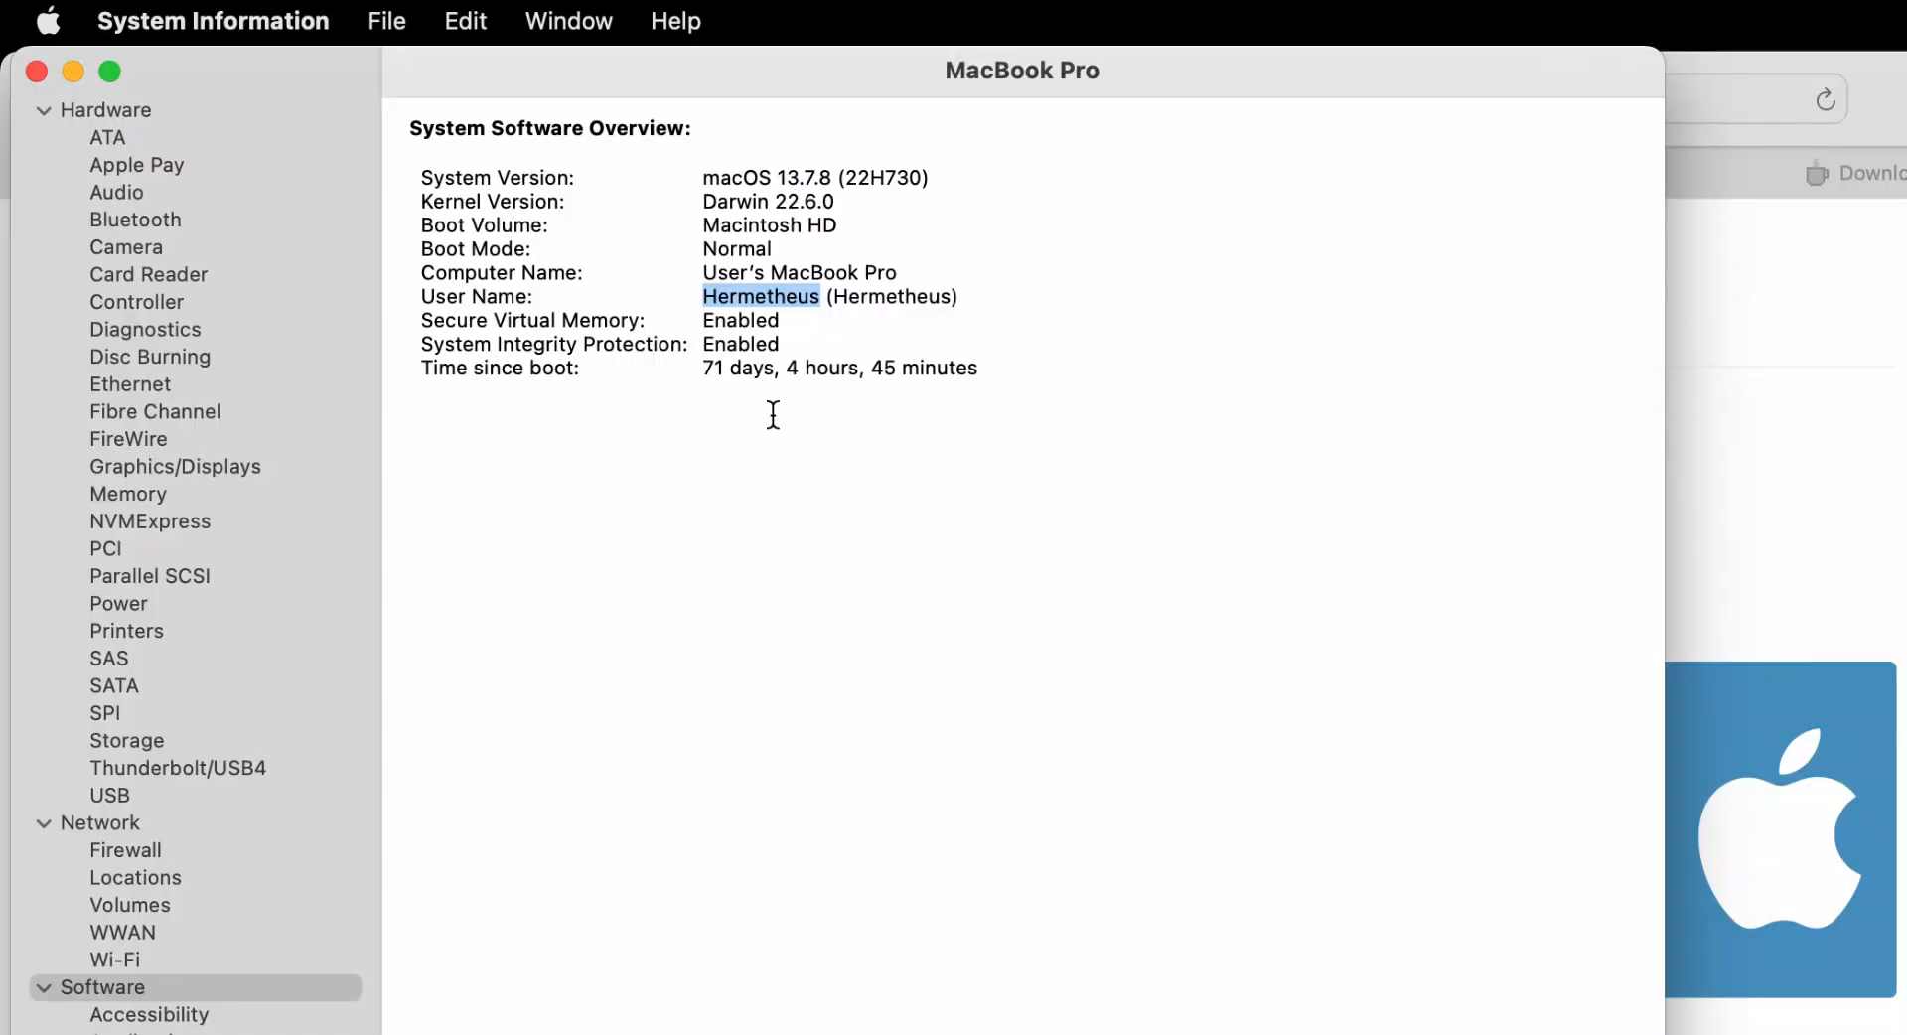
pyautogui.click(36, 71)
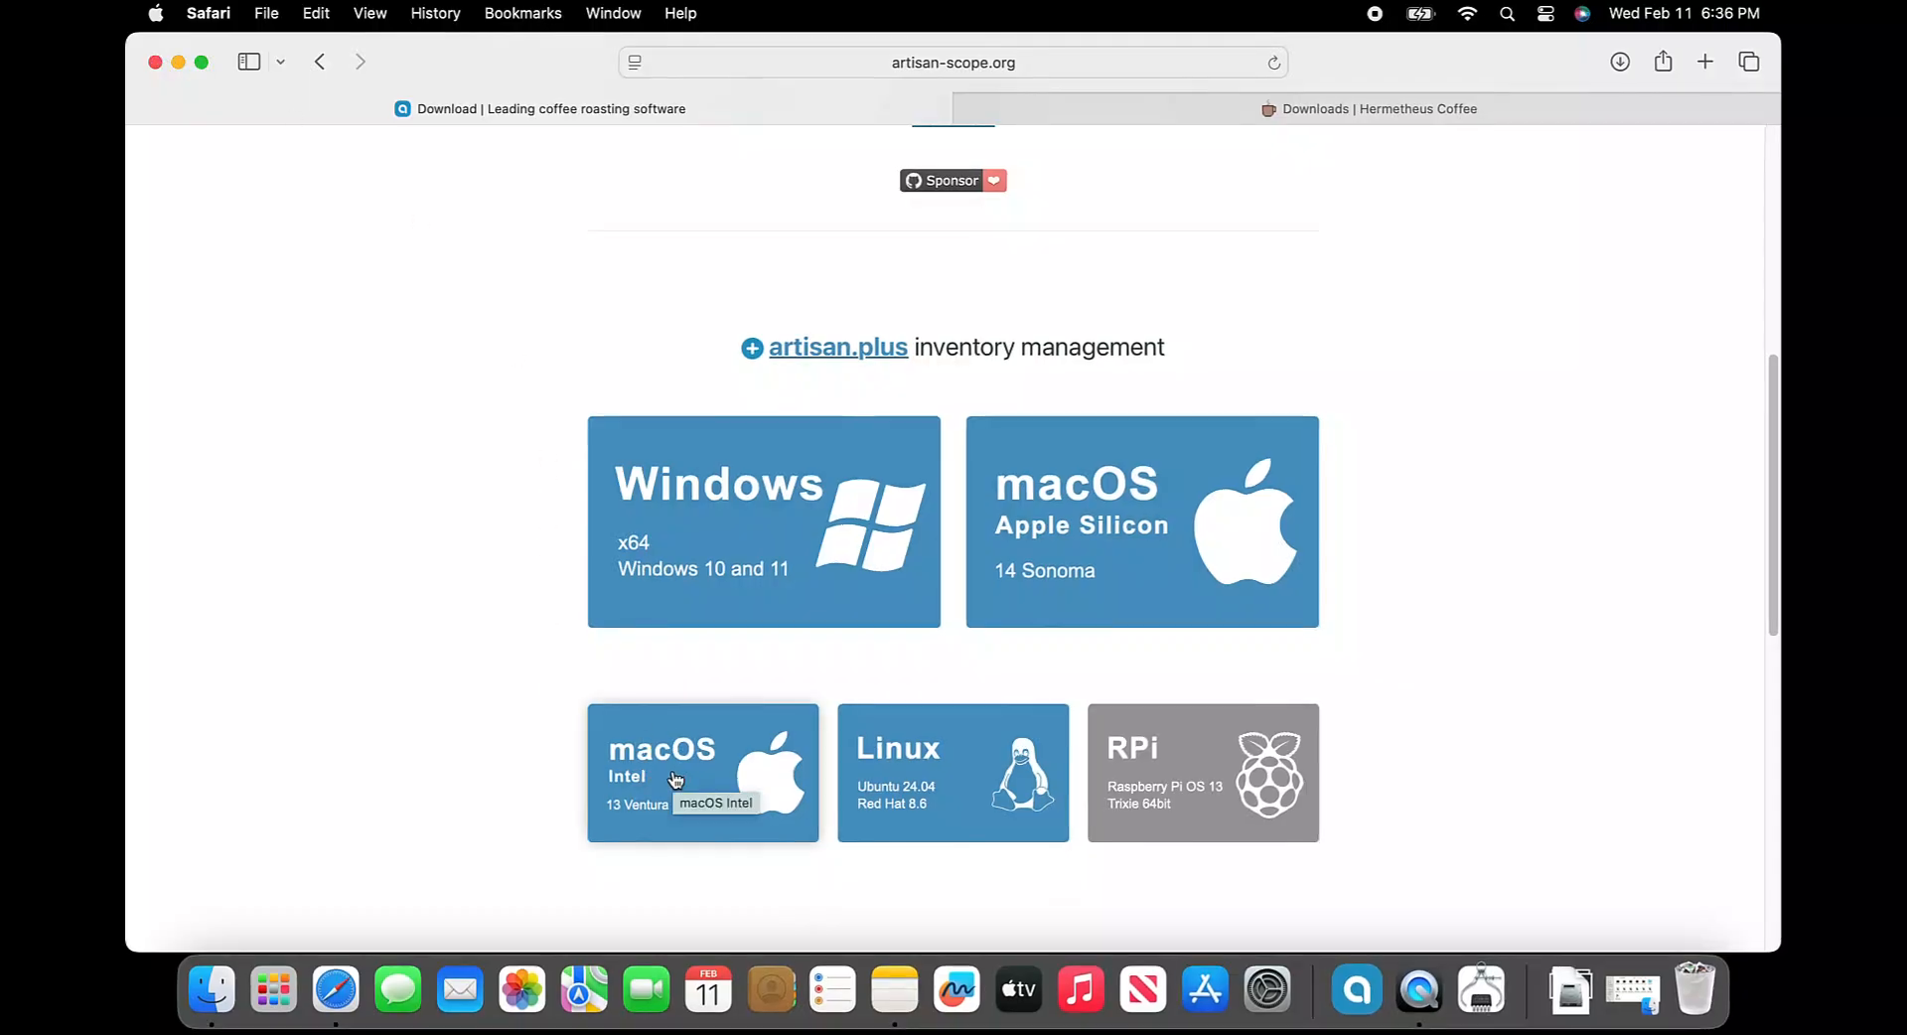
# Open the downloaded artisan-mac-intel-4.0.2.dmg disk image from the Downloads folder
pyautogui.click(213, 989)
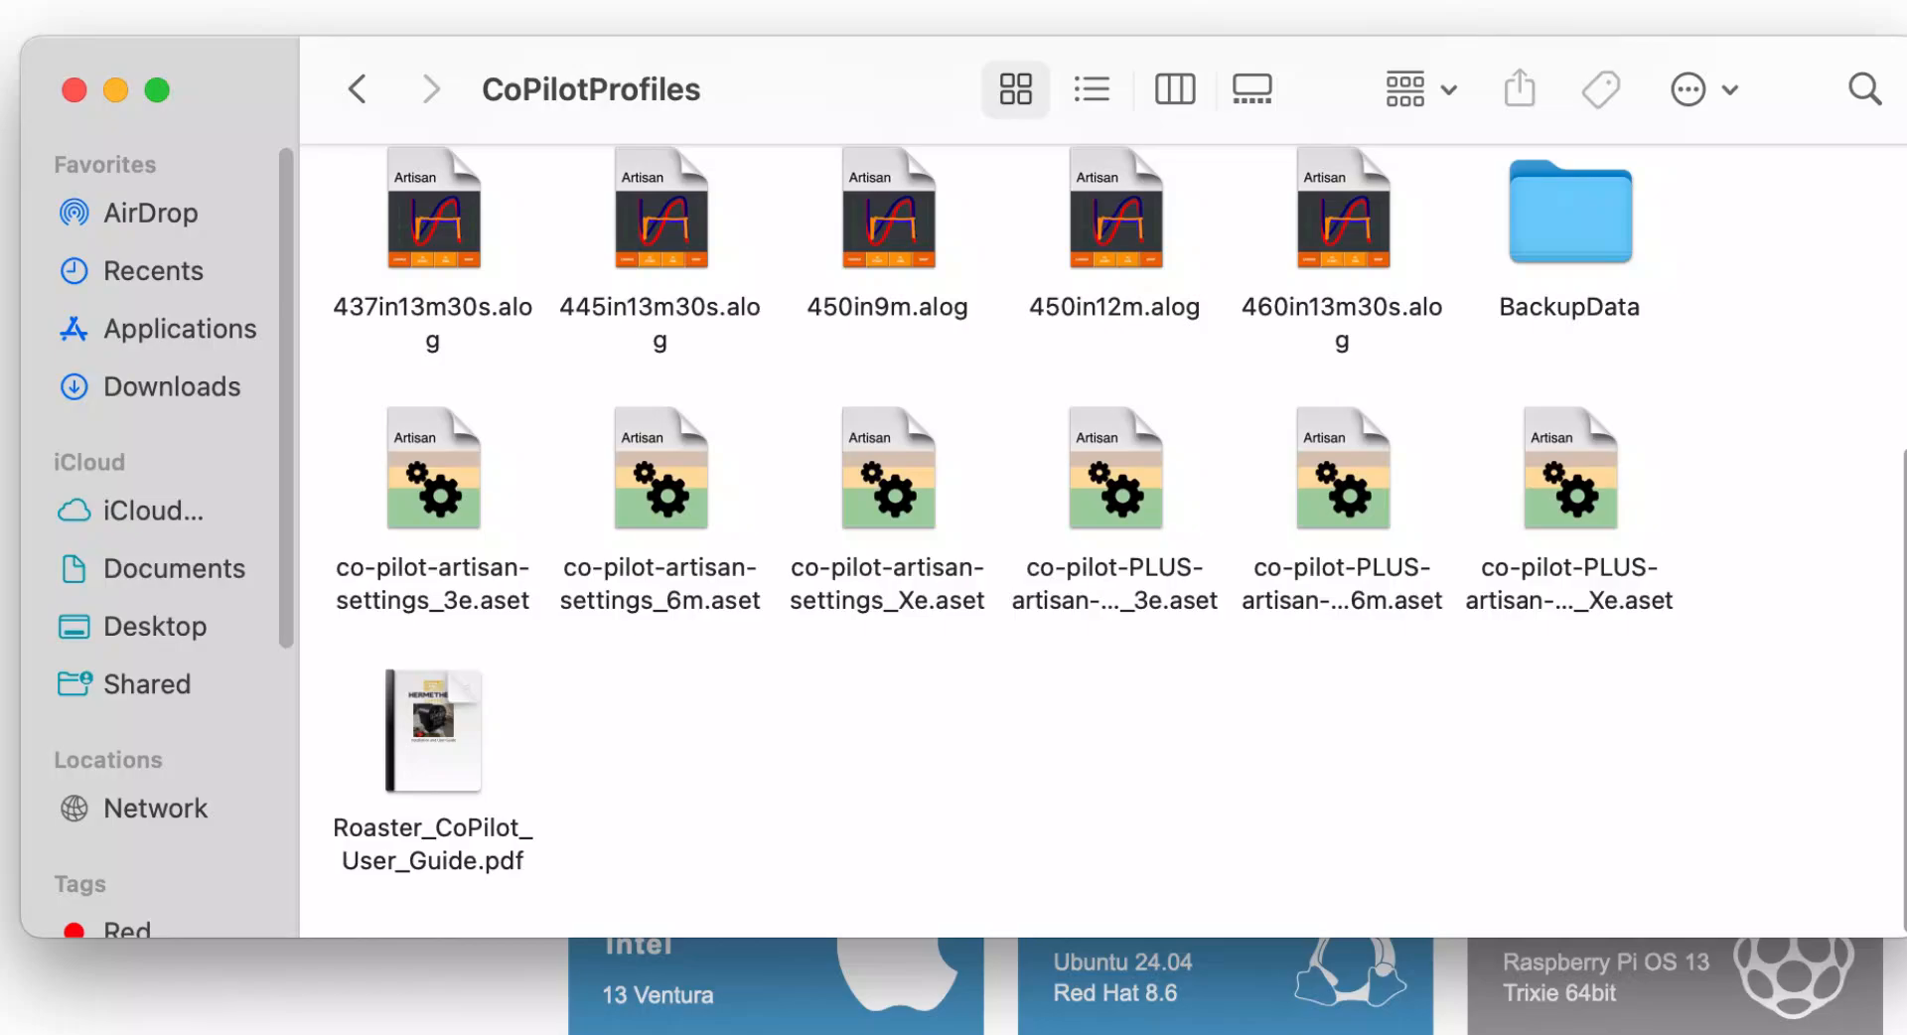
pyautogui.click(178, 389)
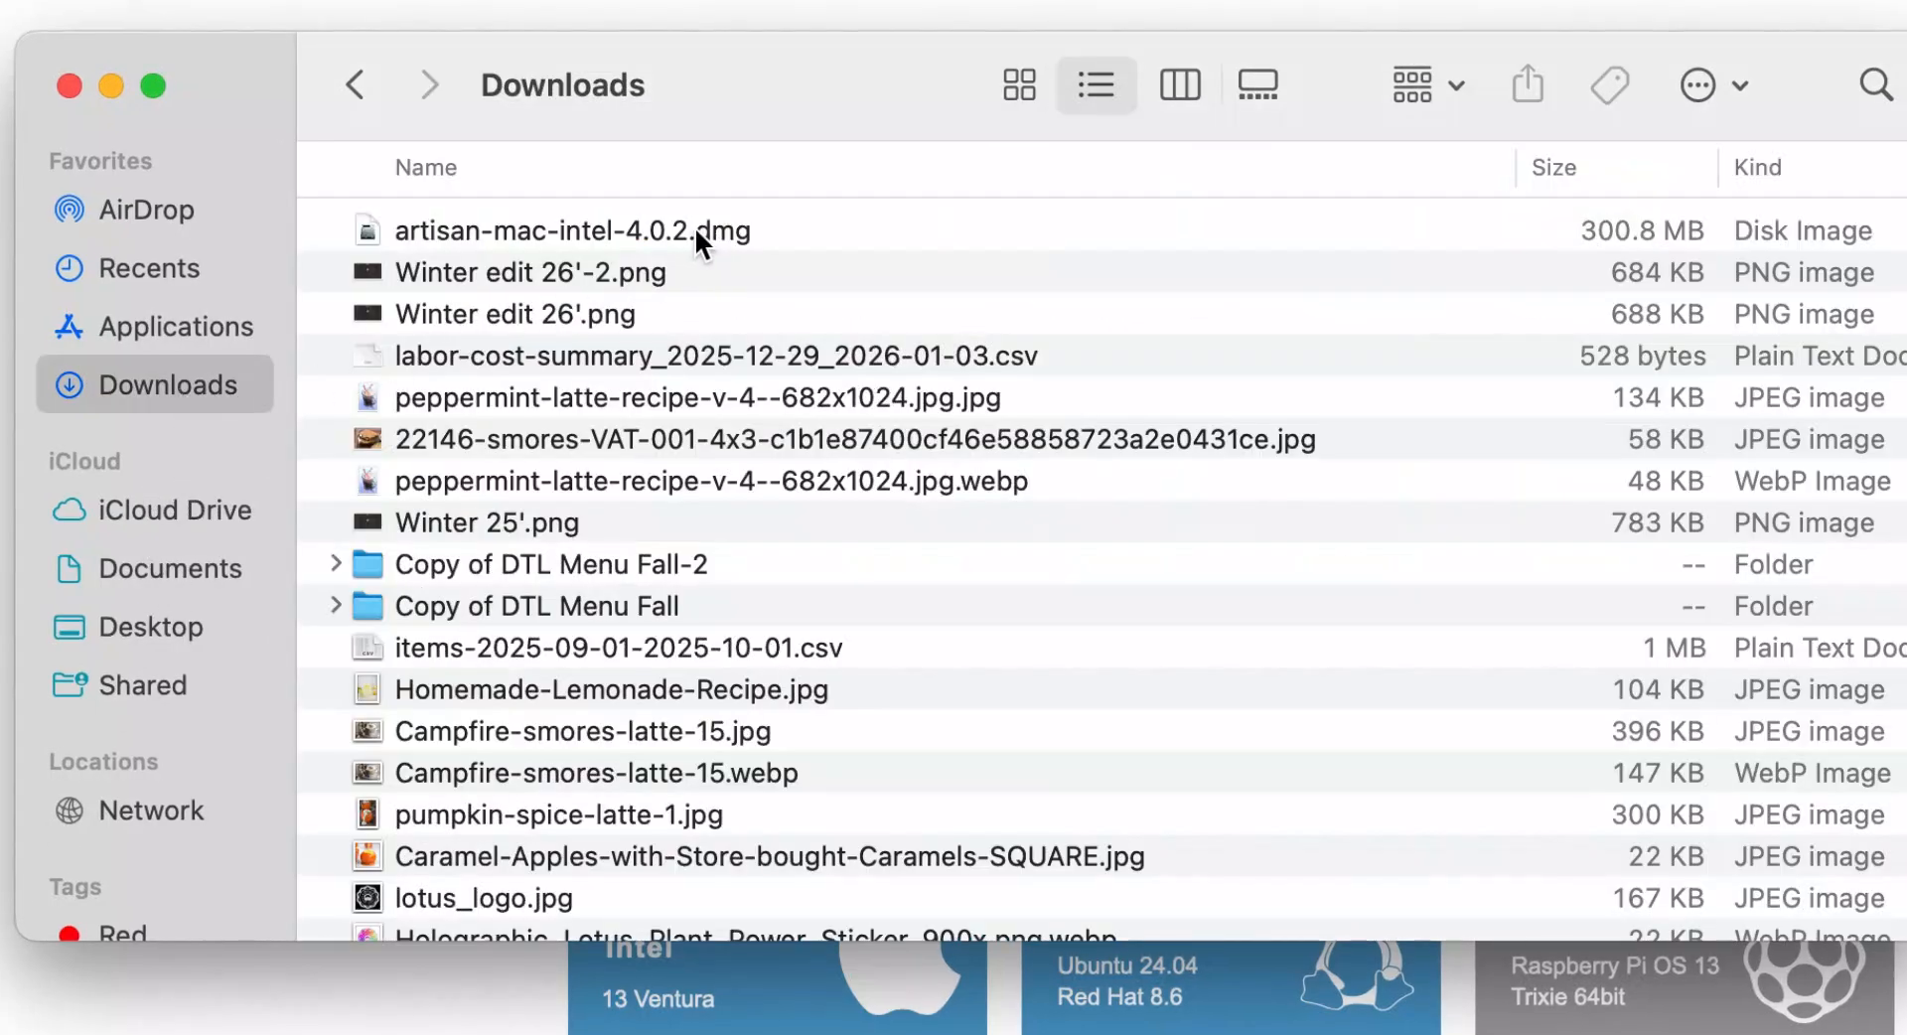
pyautogui.click(694, 231)
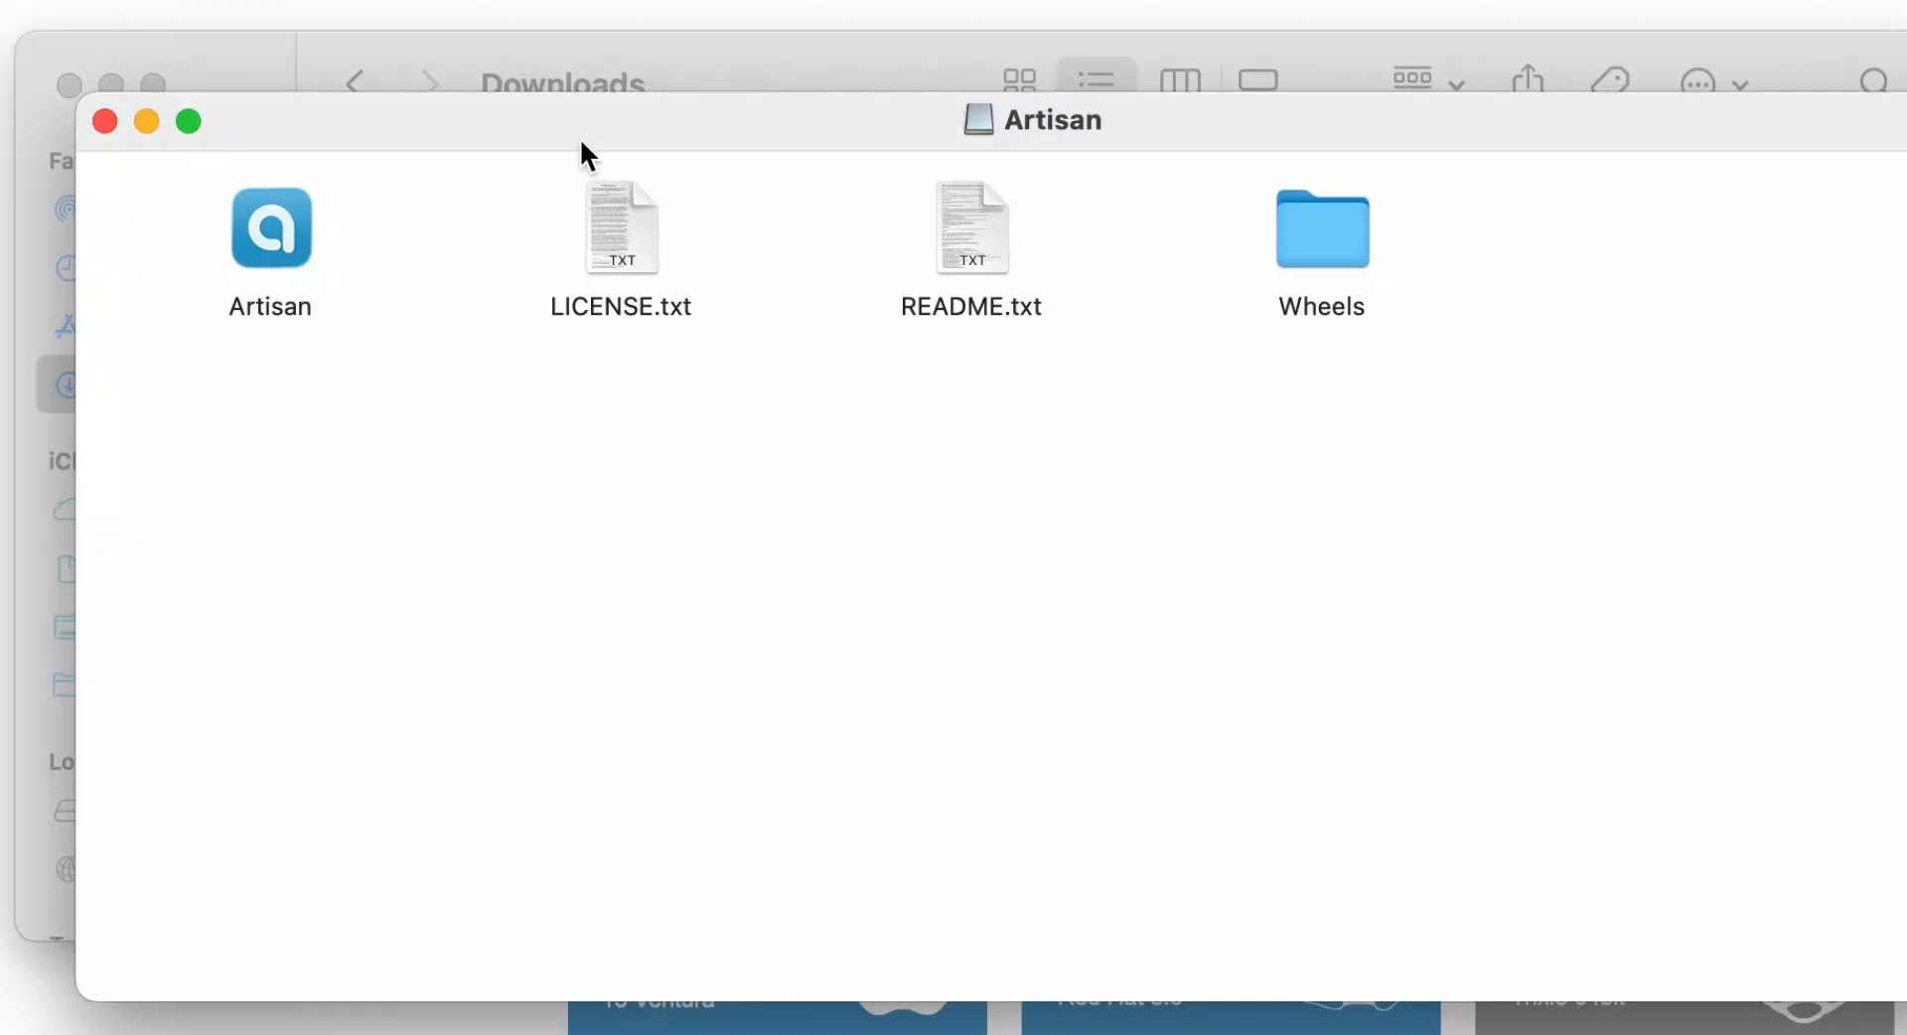
# Install Artisan by copying the app into Applications, replacing the older version
pyautogui.moveTo(582, 129); pyautogui.dragTo(1431, 316)
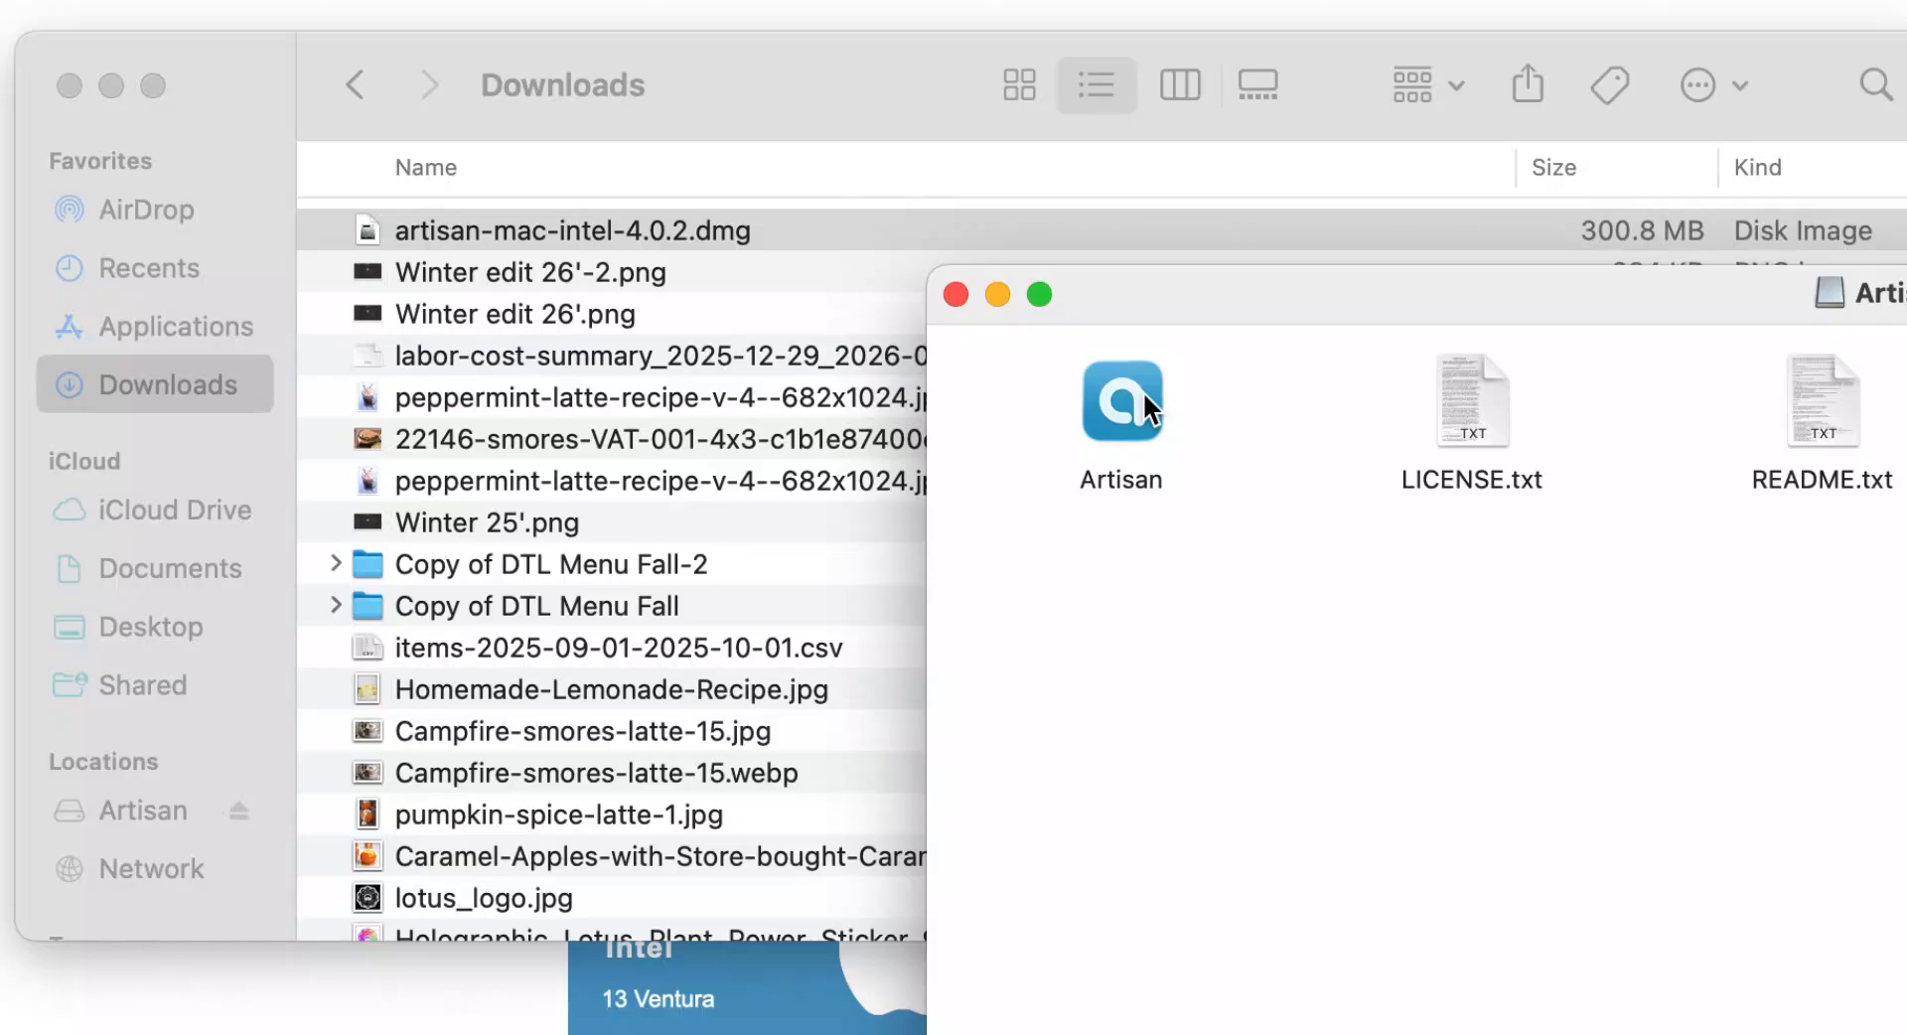
pyautogui.moveTo(1143, 390); pyautogui.dragTo(240, 320)
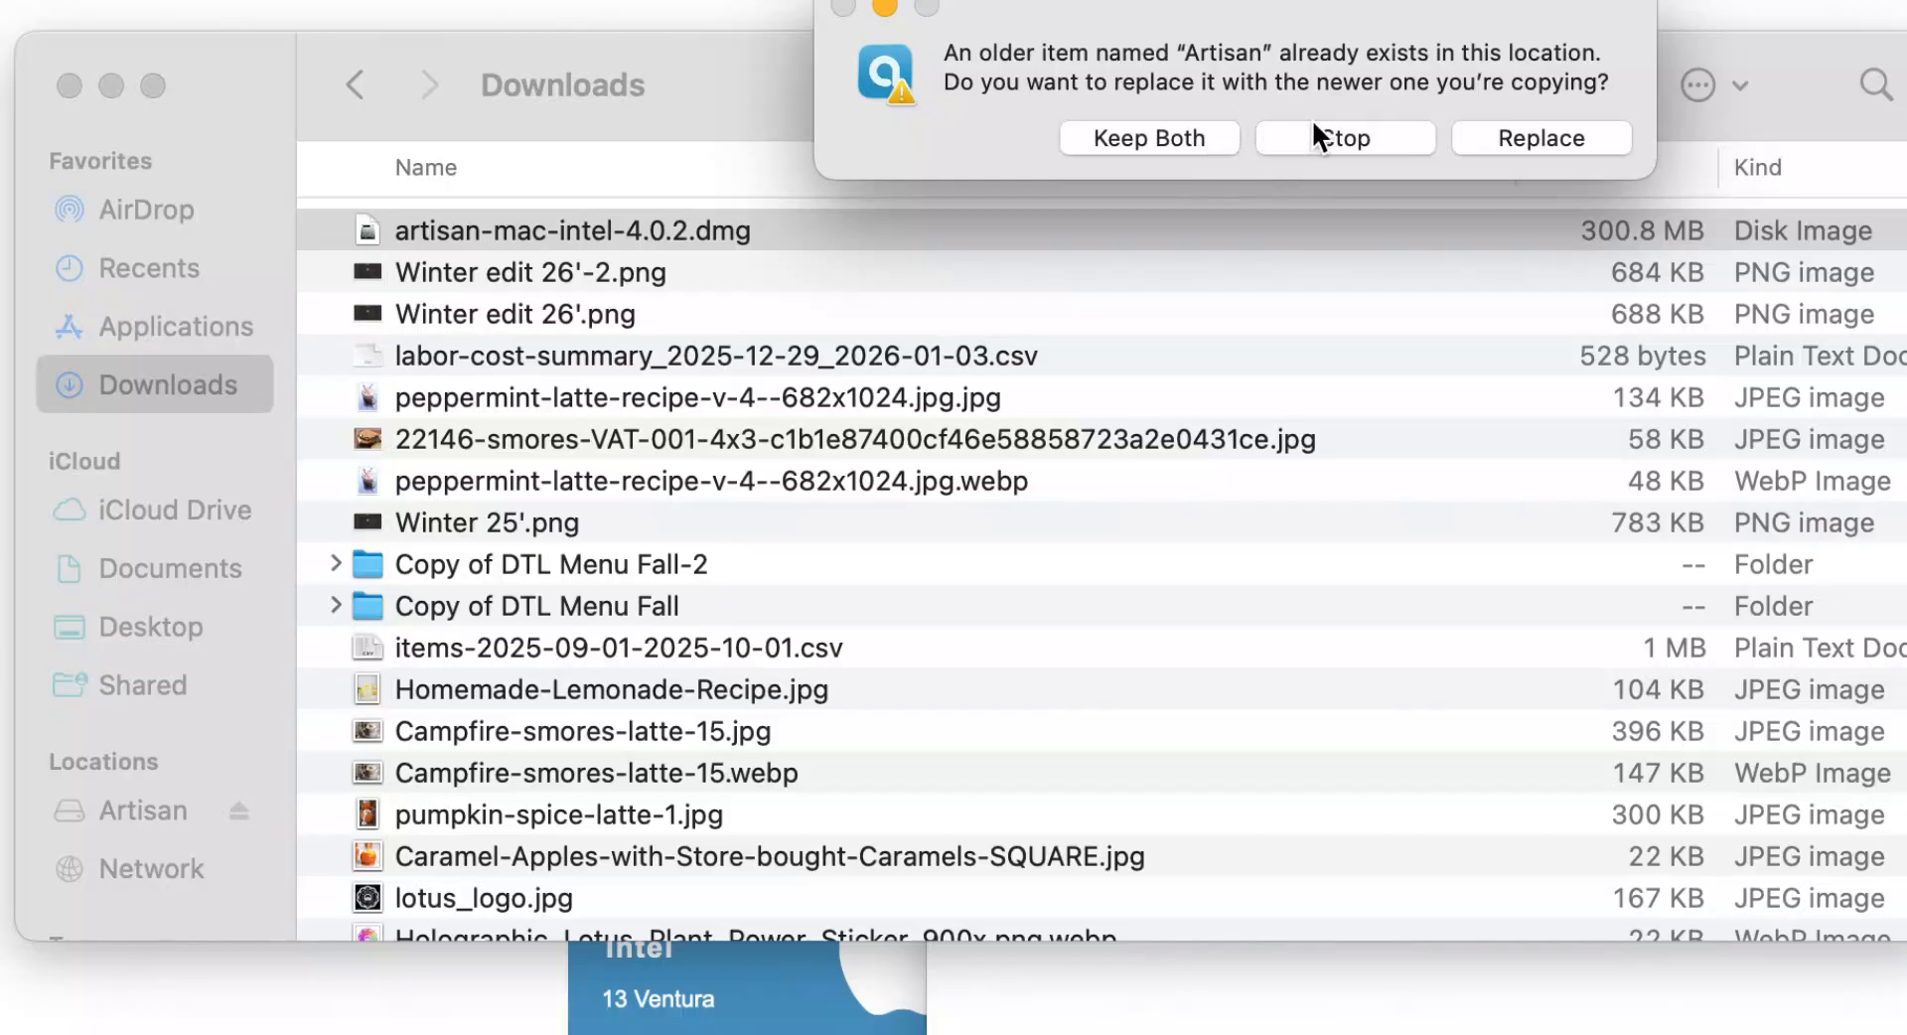
pyautogui.click(1502, 139)
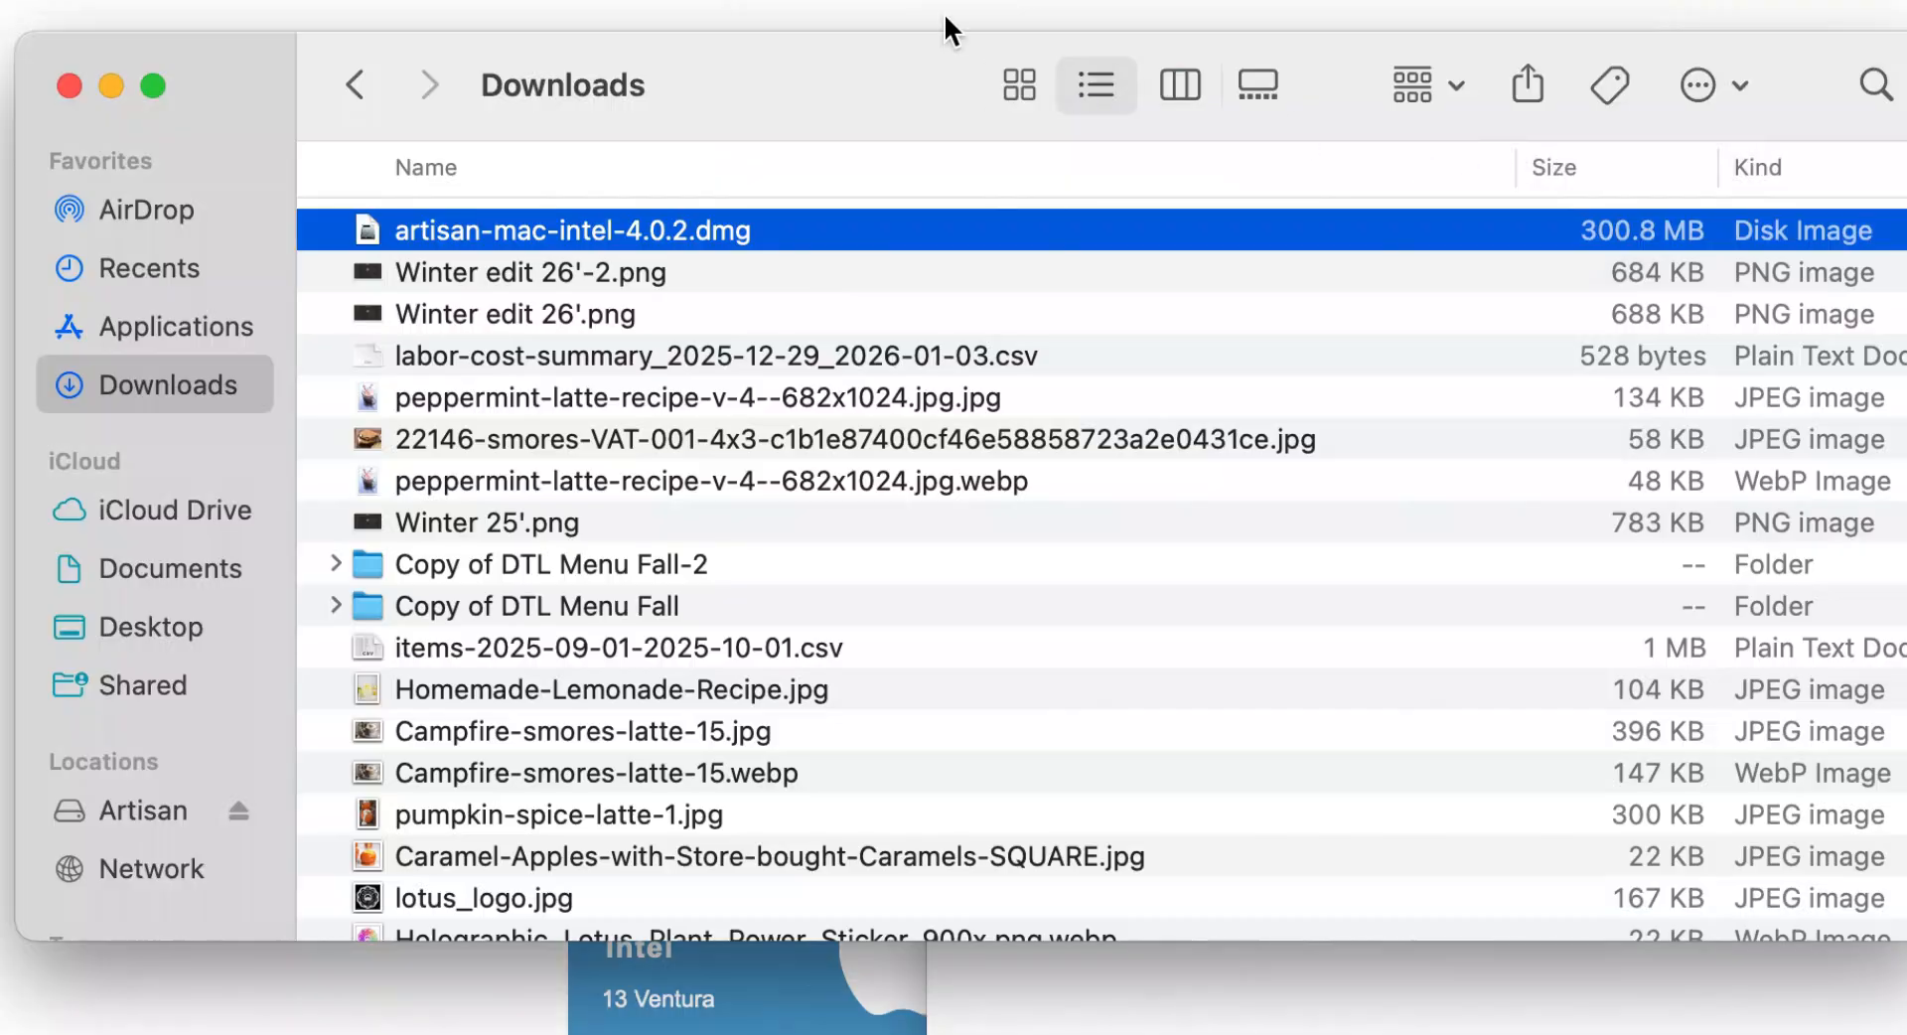
# Launch the new Artisan, approving the downloaded-app security prompt and the donation reminder
pyautogui.click(61, 82)
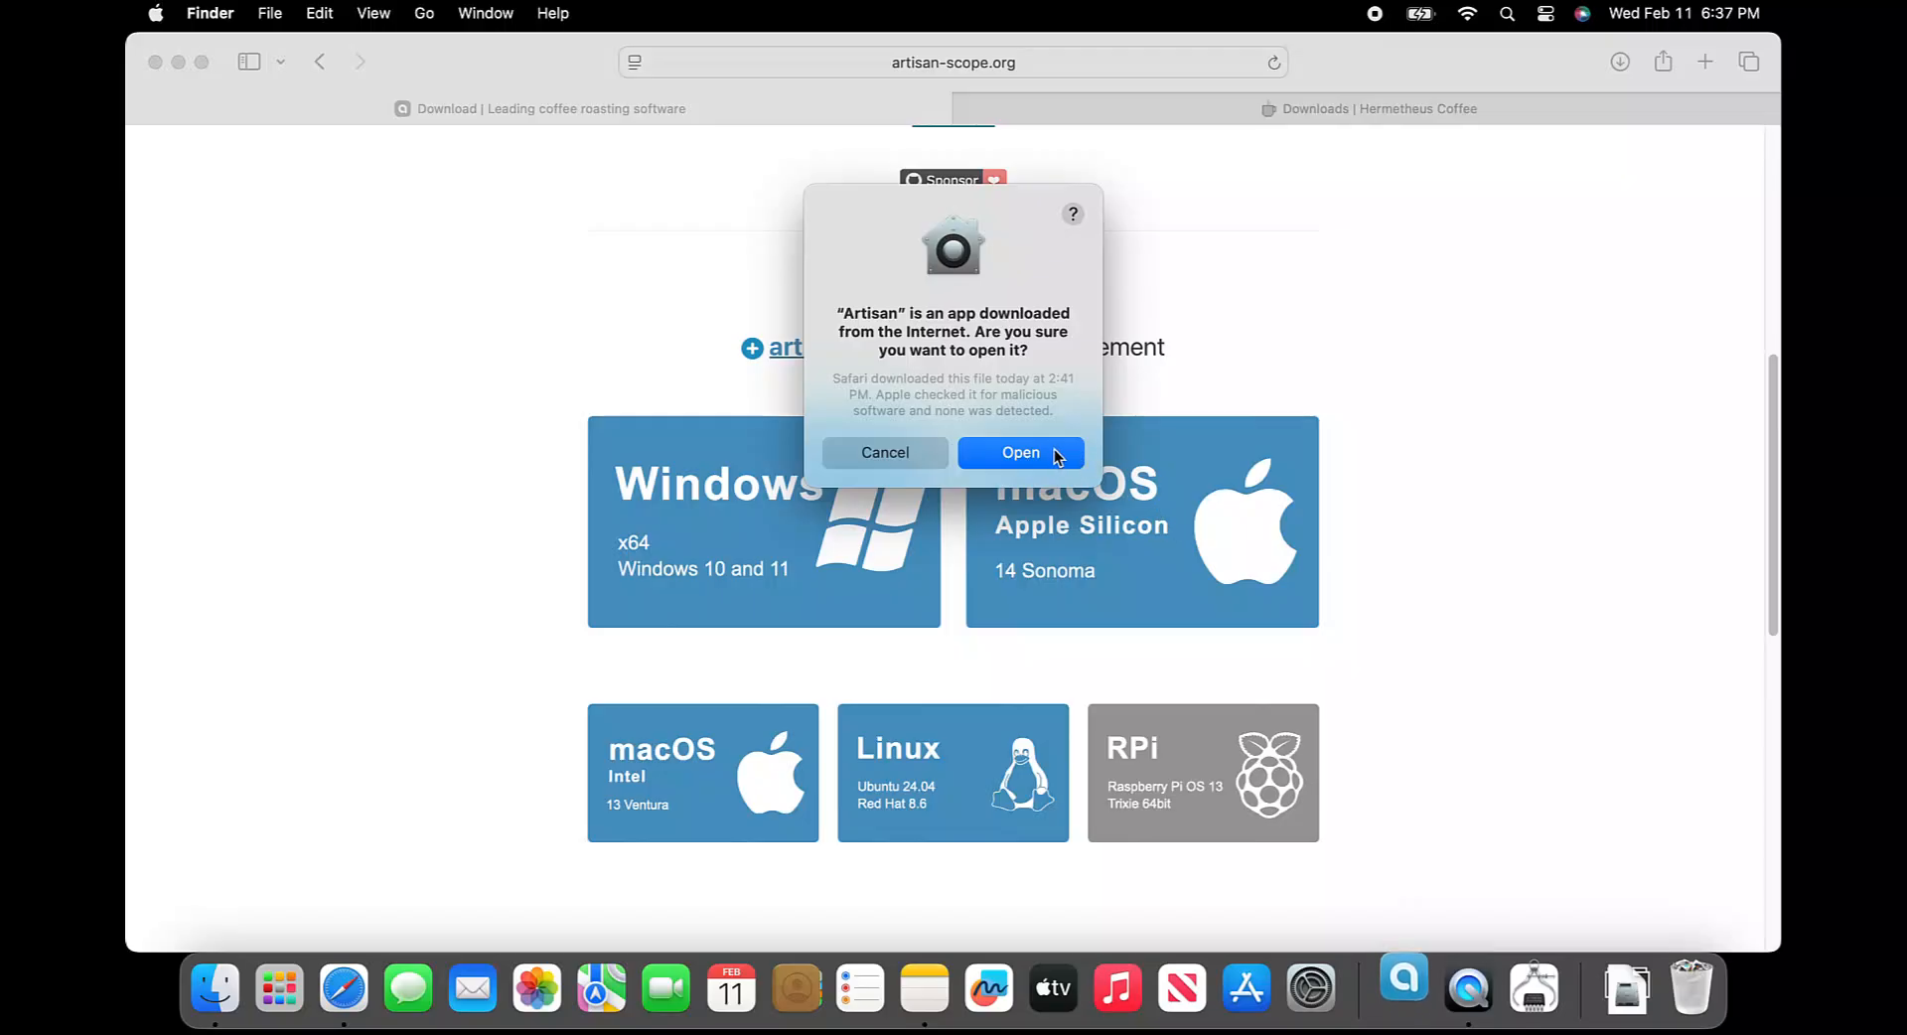
pyautogui.click(1021, 452)
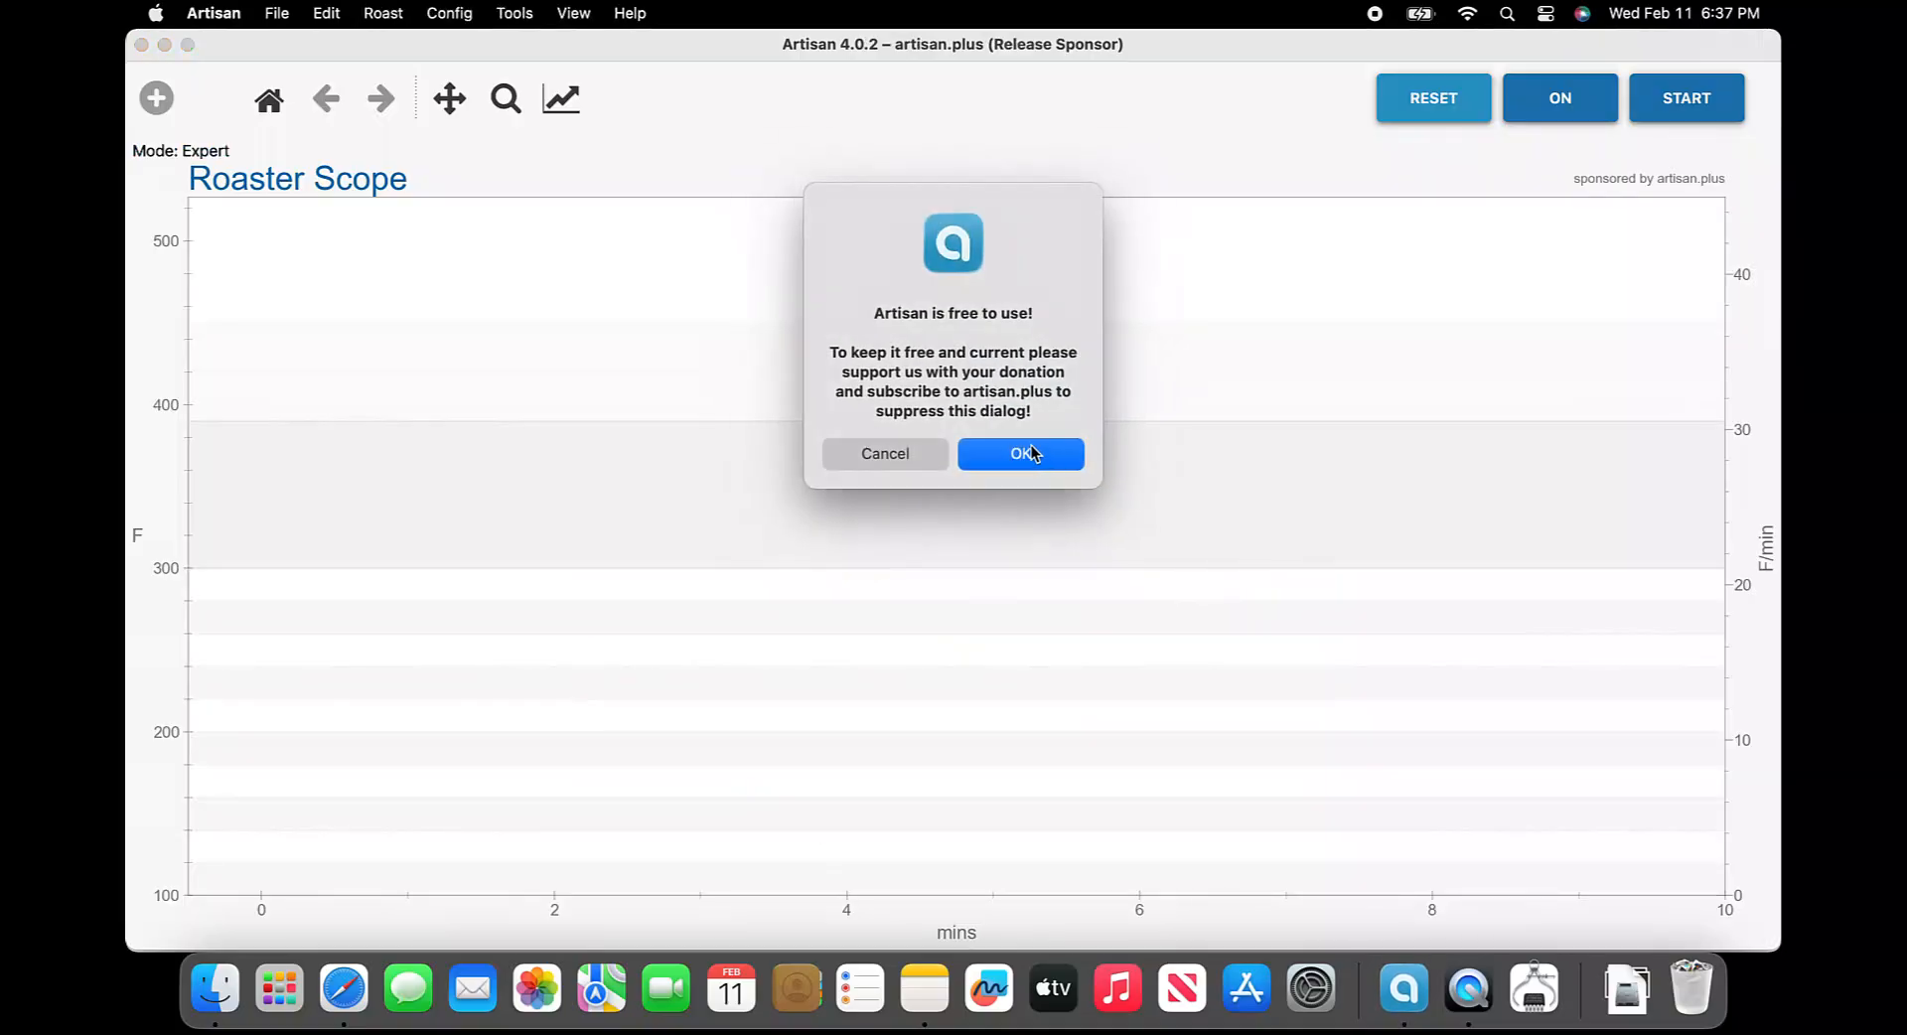
pyautogui.click(1011, 455)
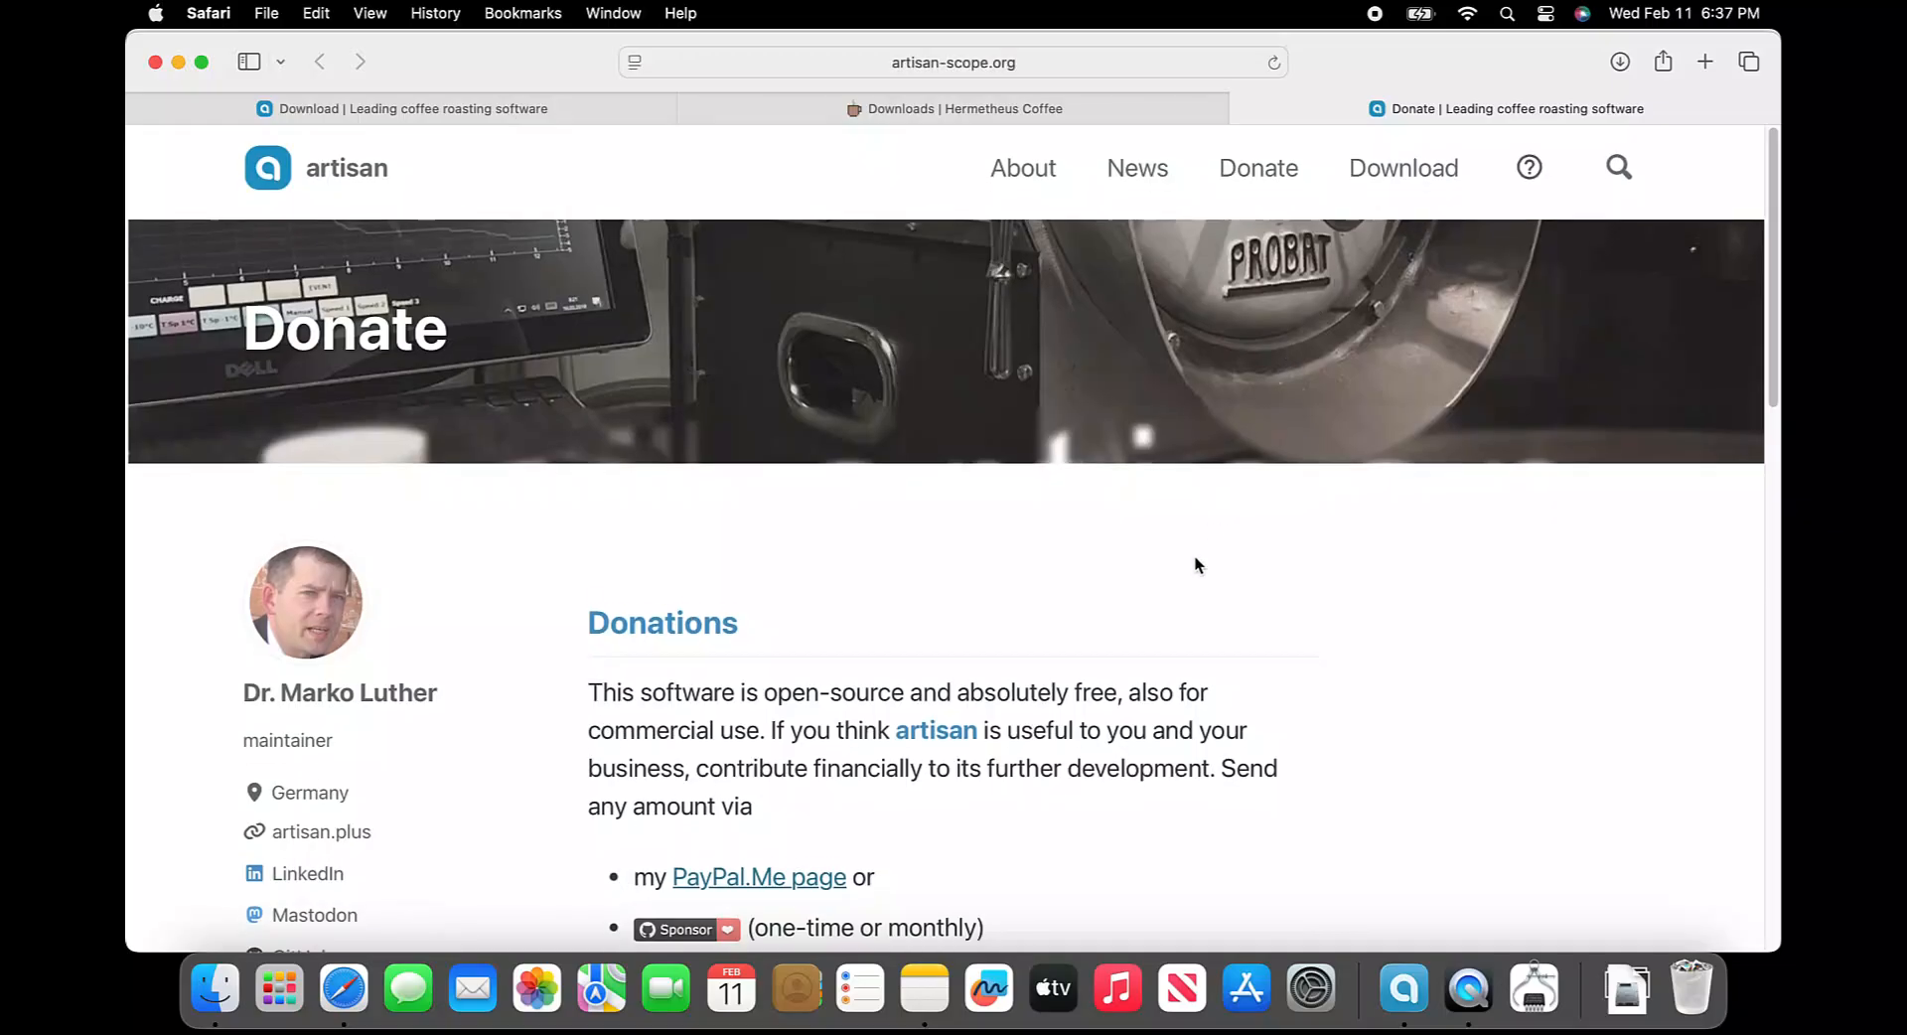
pyautogui.scroll(-5, 1195, 557)
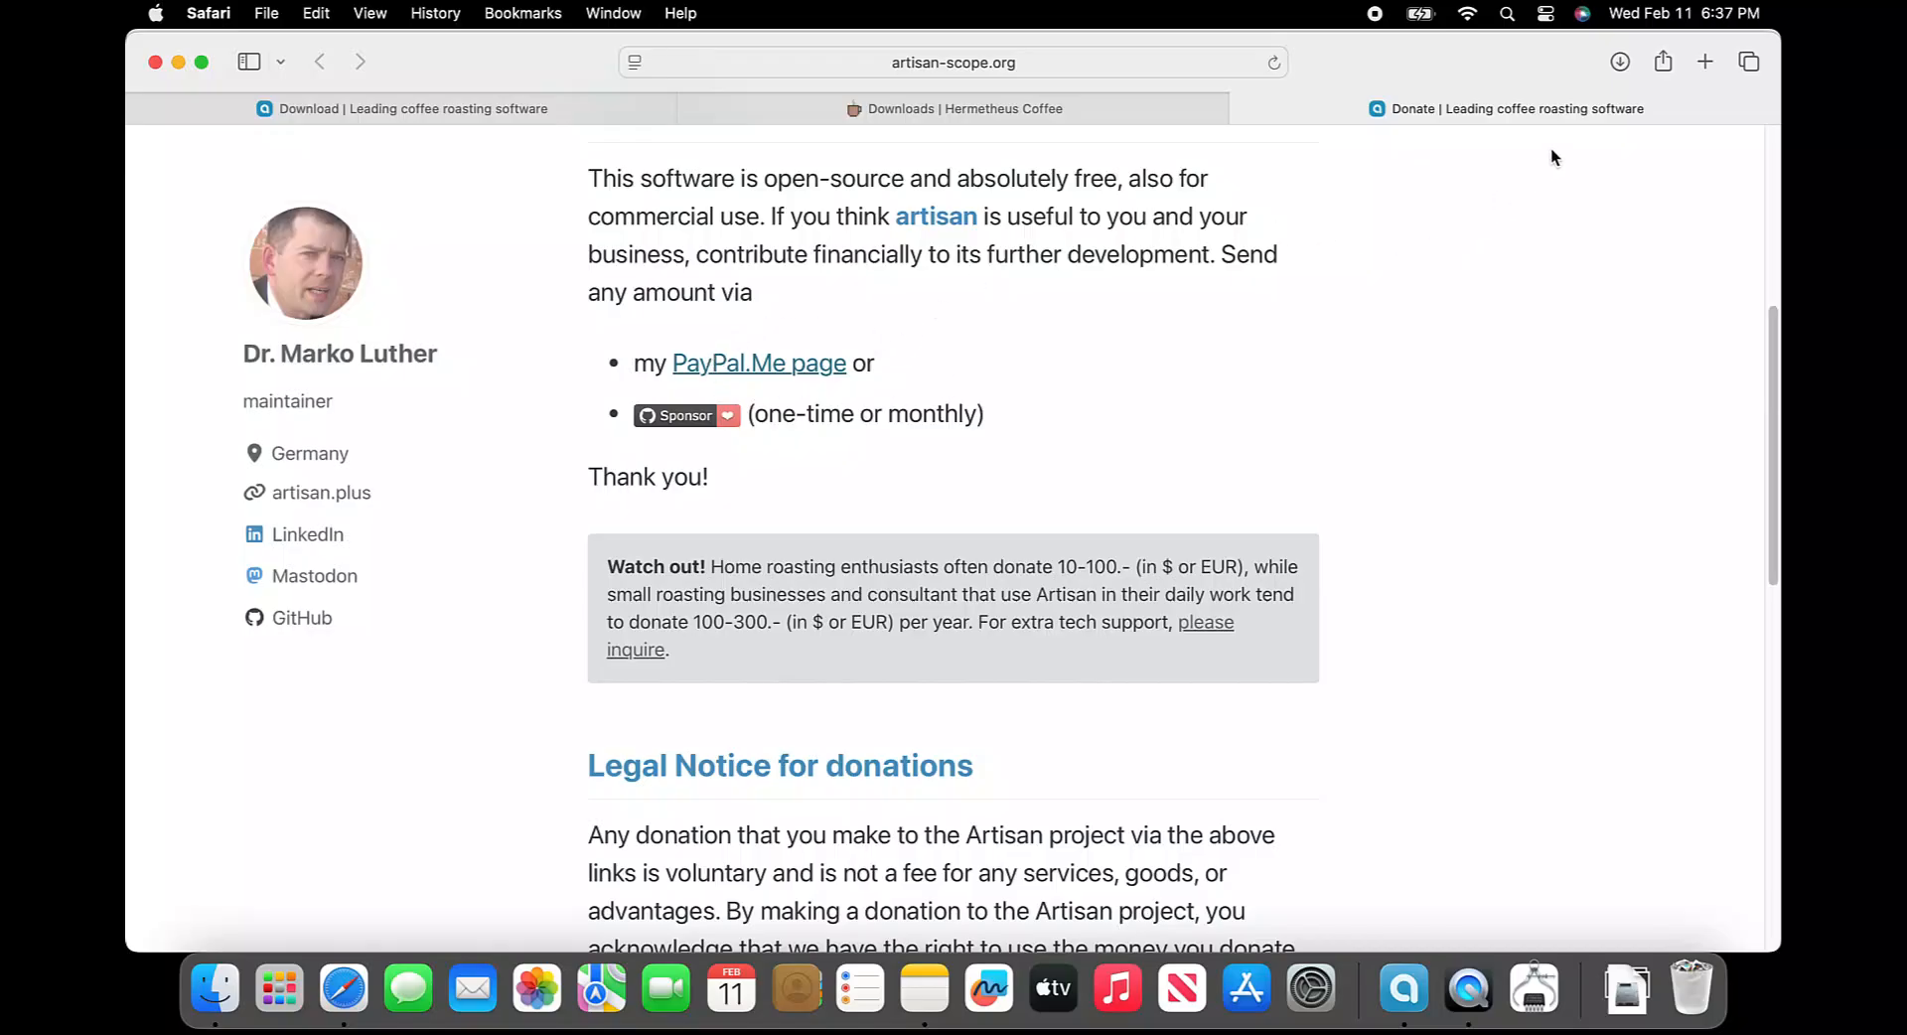
# Download CoPilotProfiles.zip from the shared Google Drive folder
pyautogui.click(1244, 109)
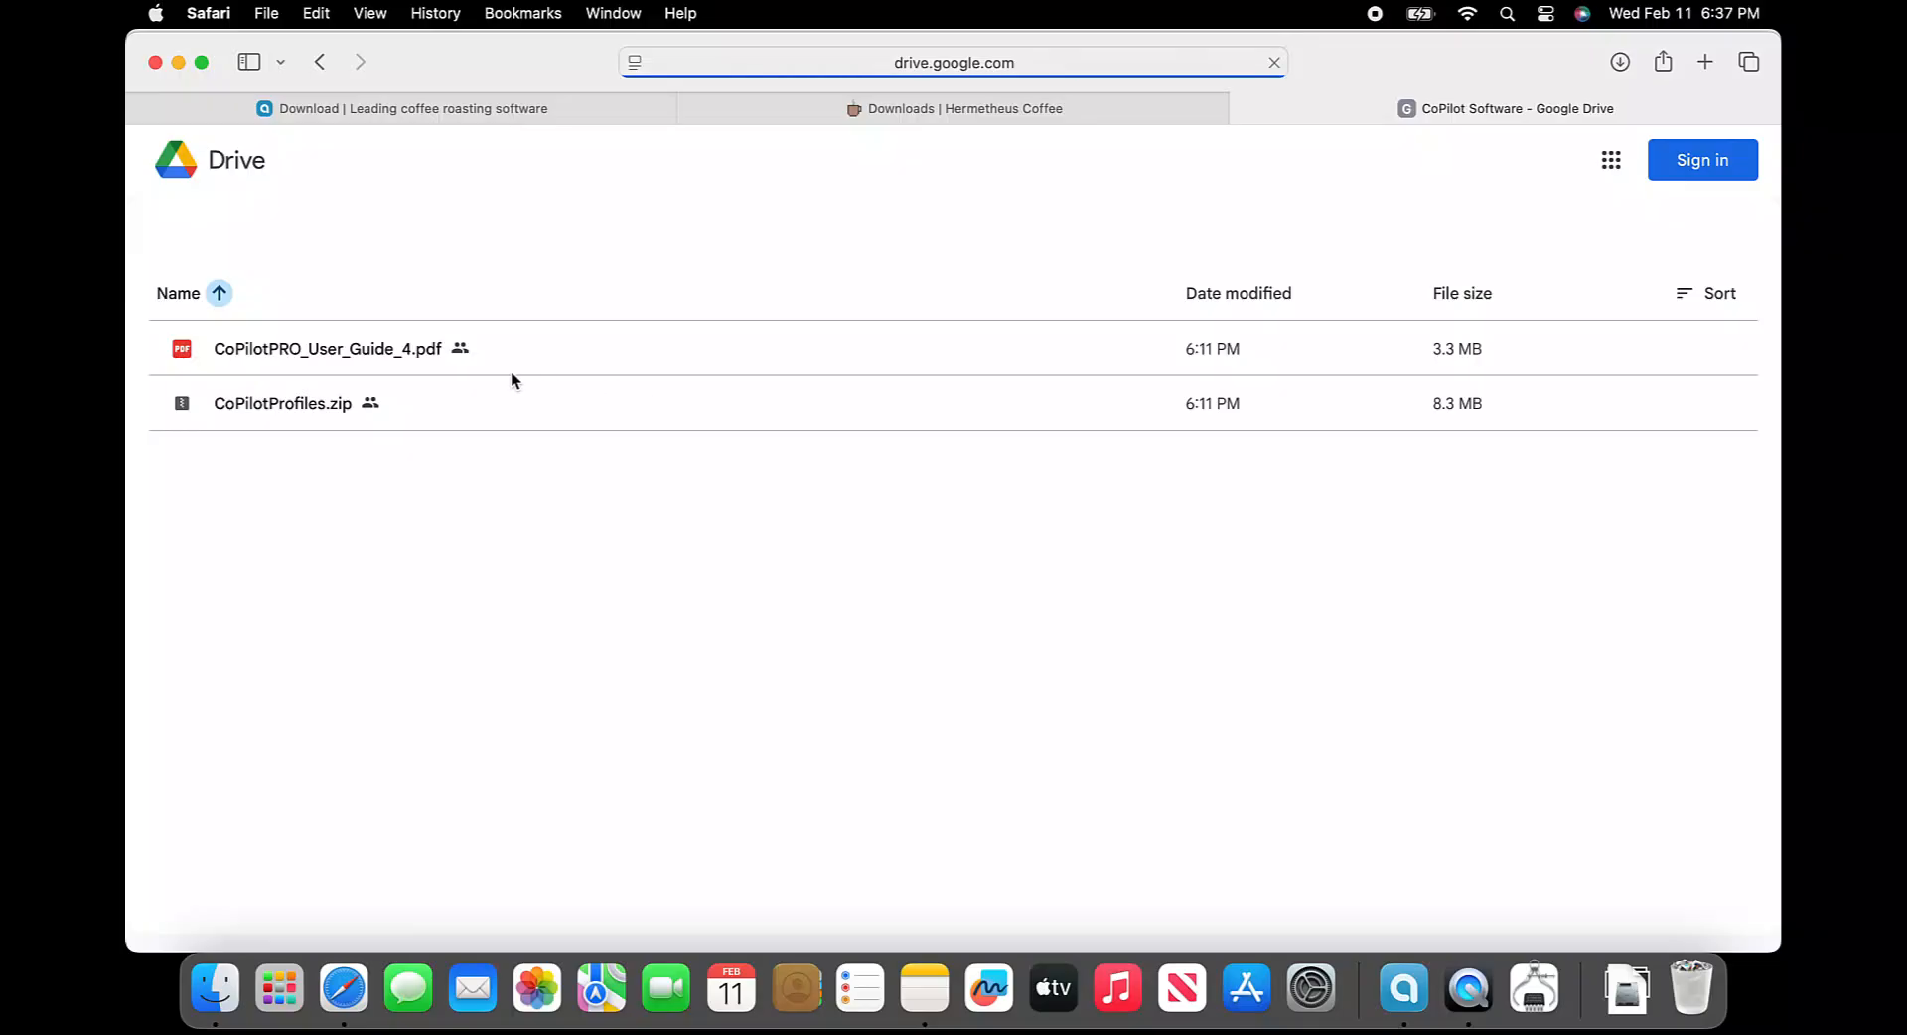
pyautogui.doubleClick(298, 409)
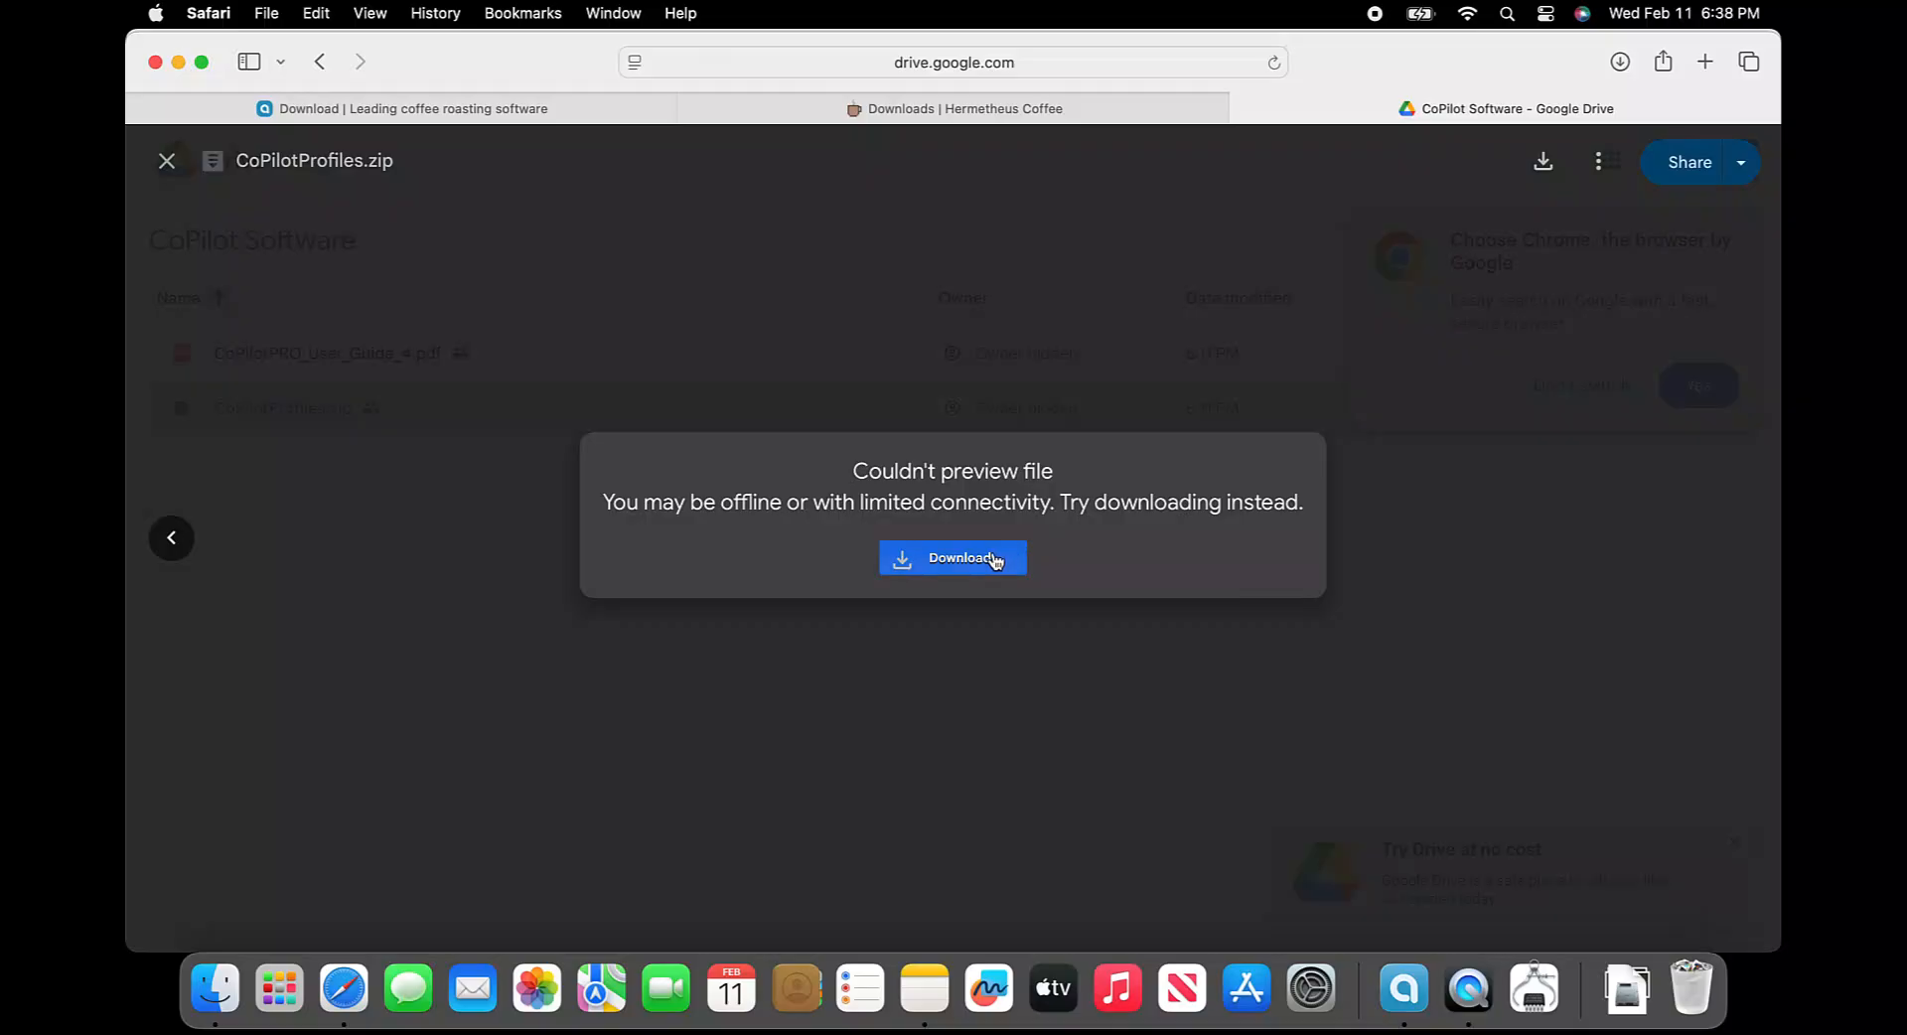
pyautogui.click(996, 561)
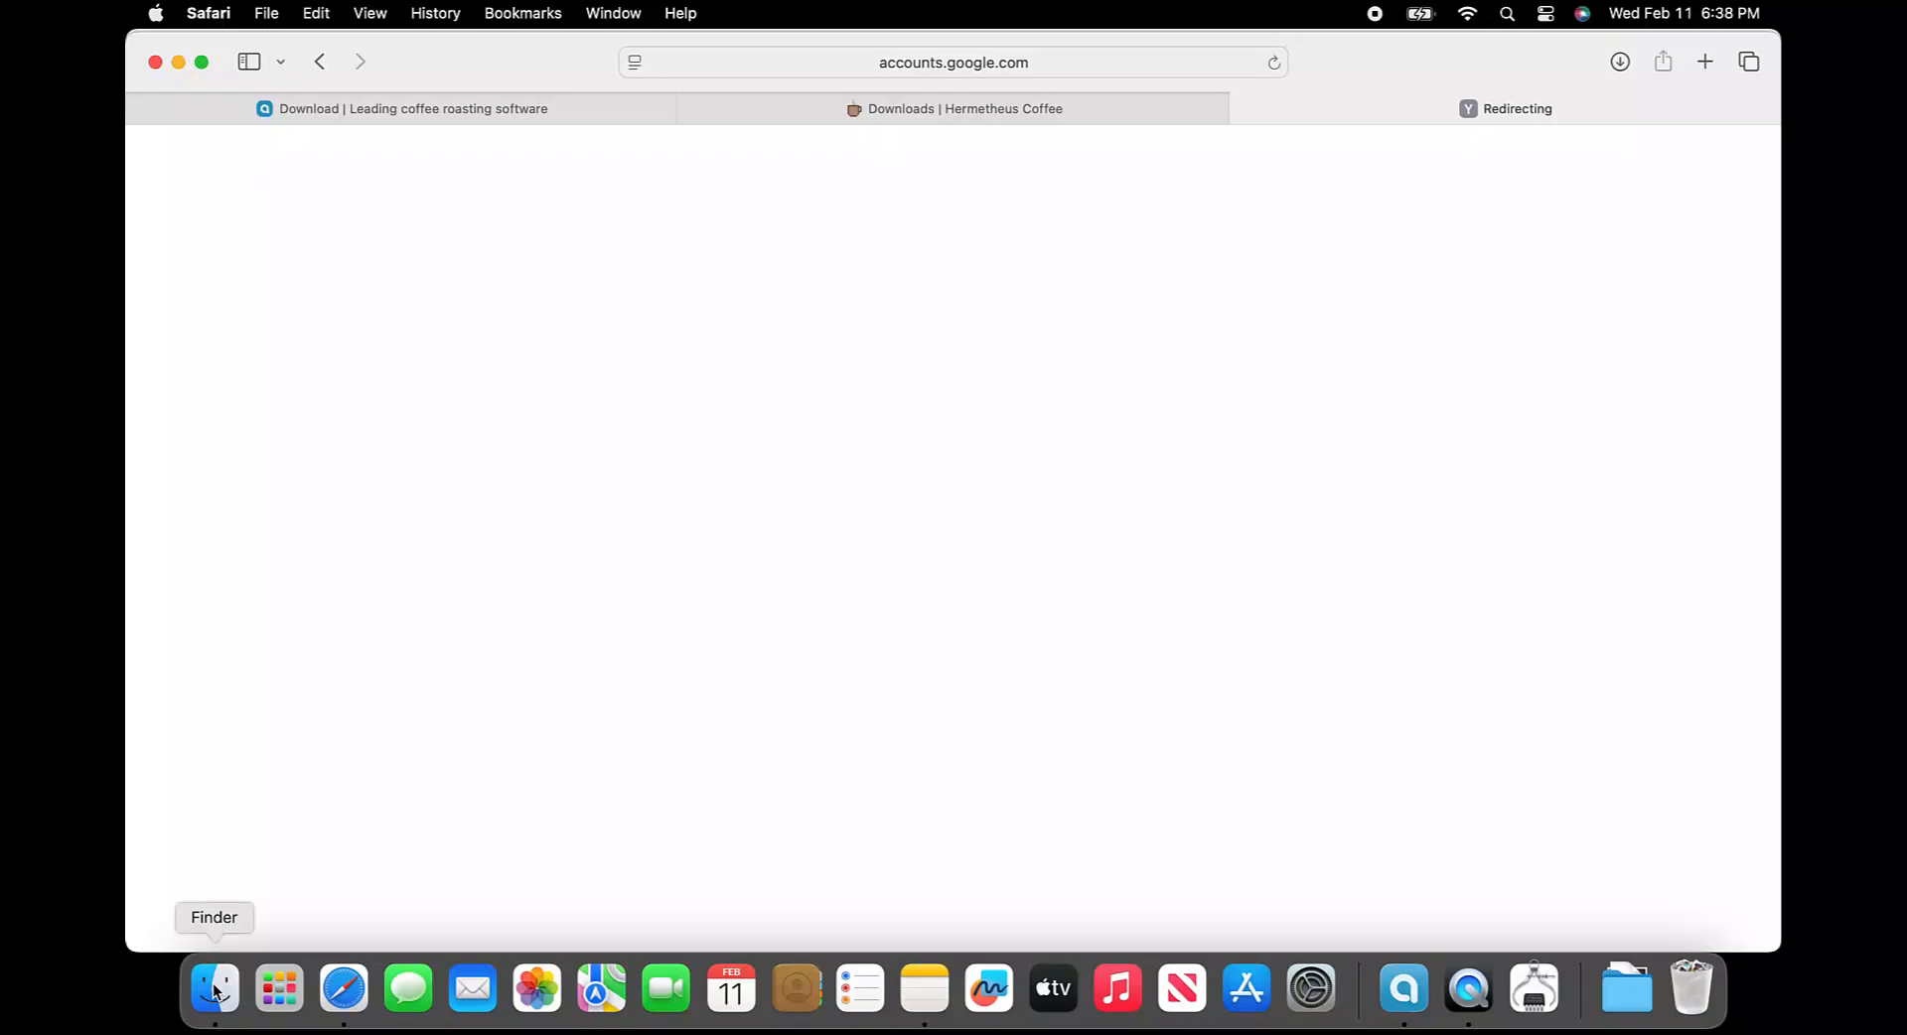
# Copy the downloaded CoPilotProfiles folder from Downloads
pyautogui.click(214, 987)
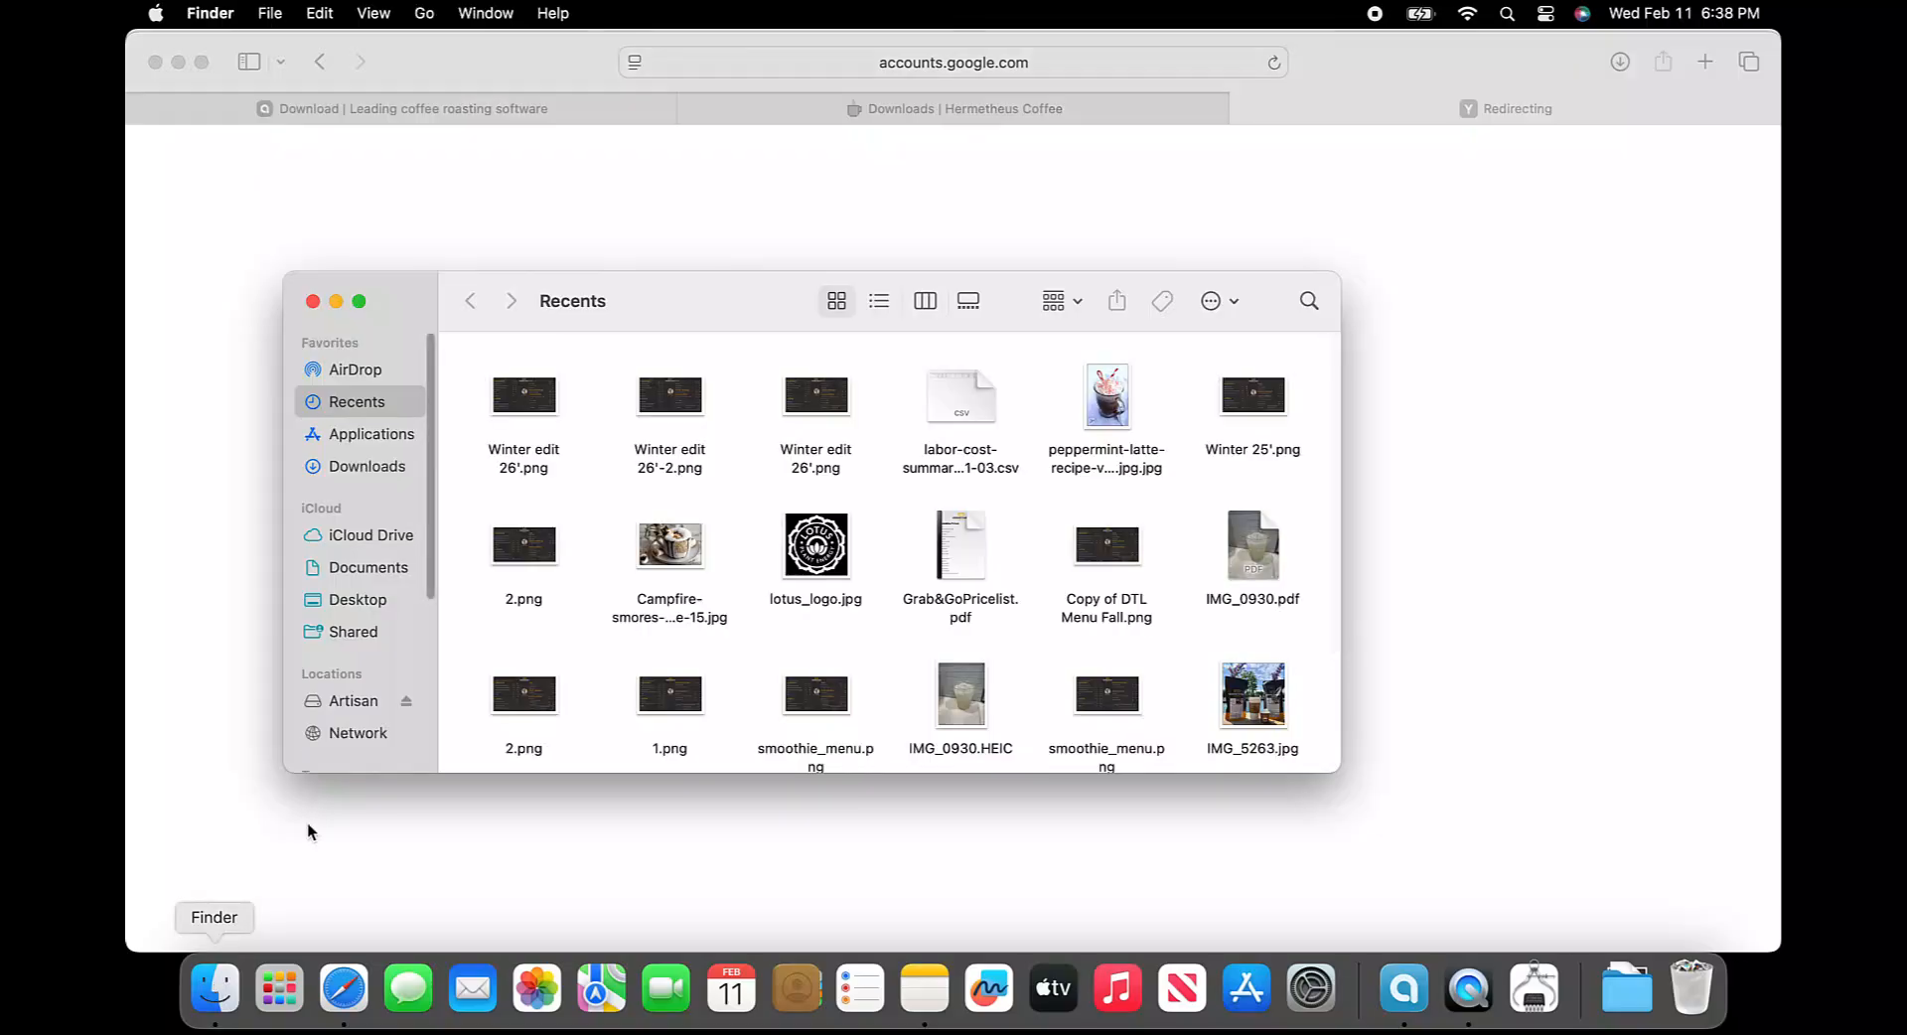
pyautogui.click(377, 467)
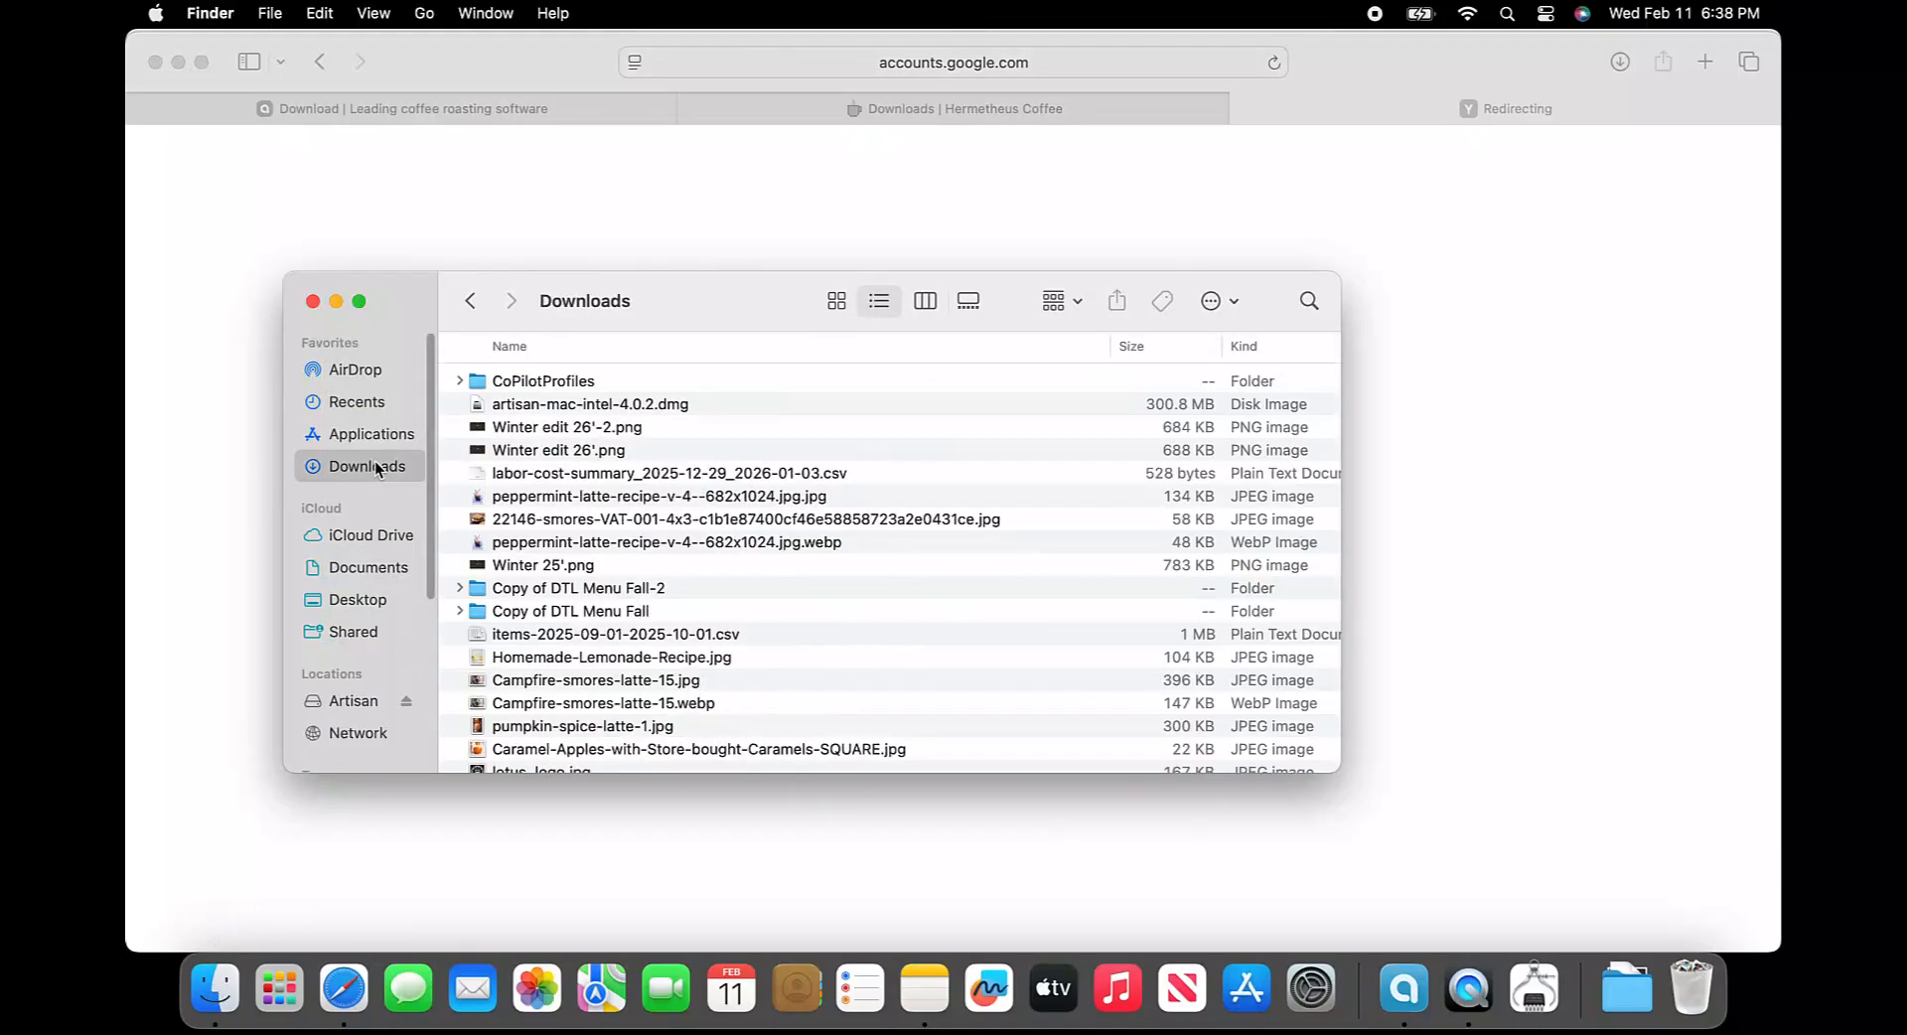
pyautogui.rightClick(525, 392)
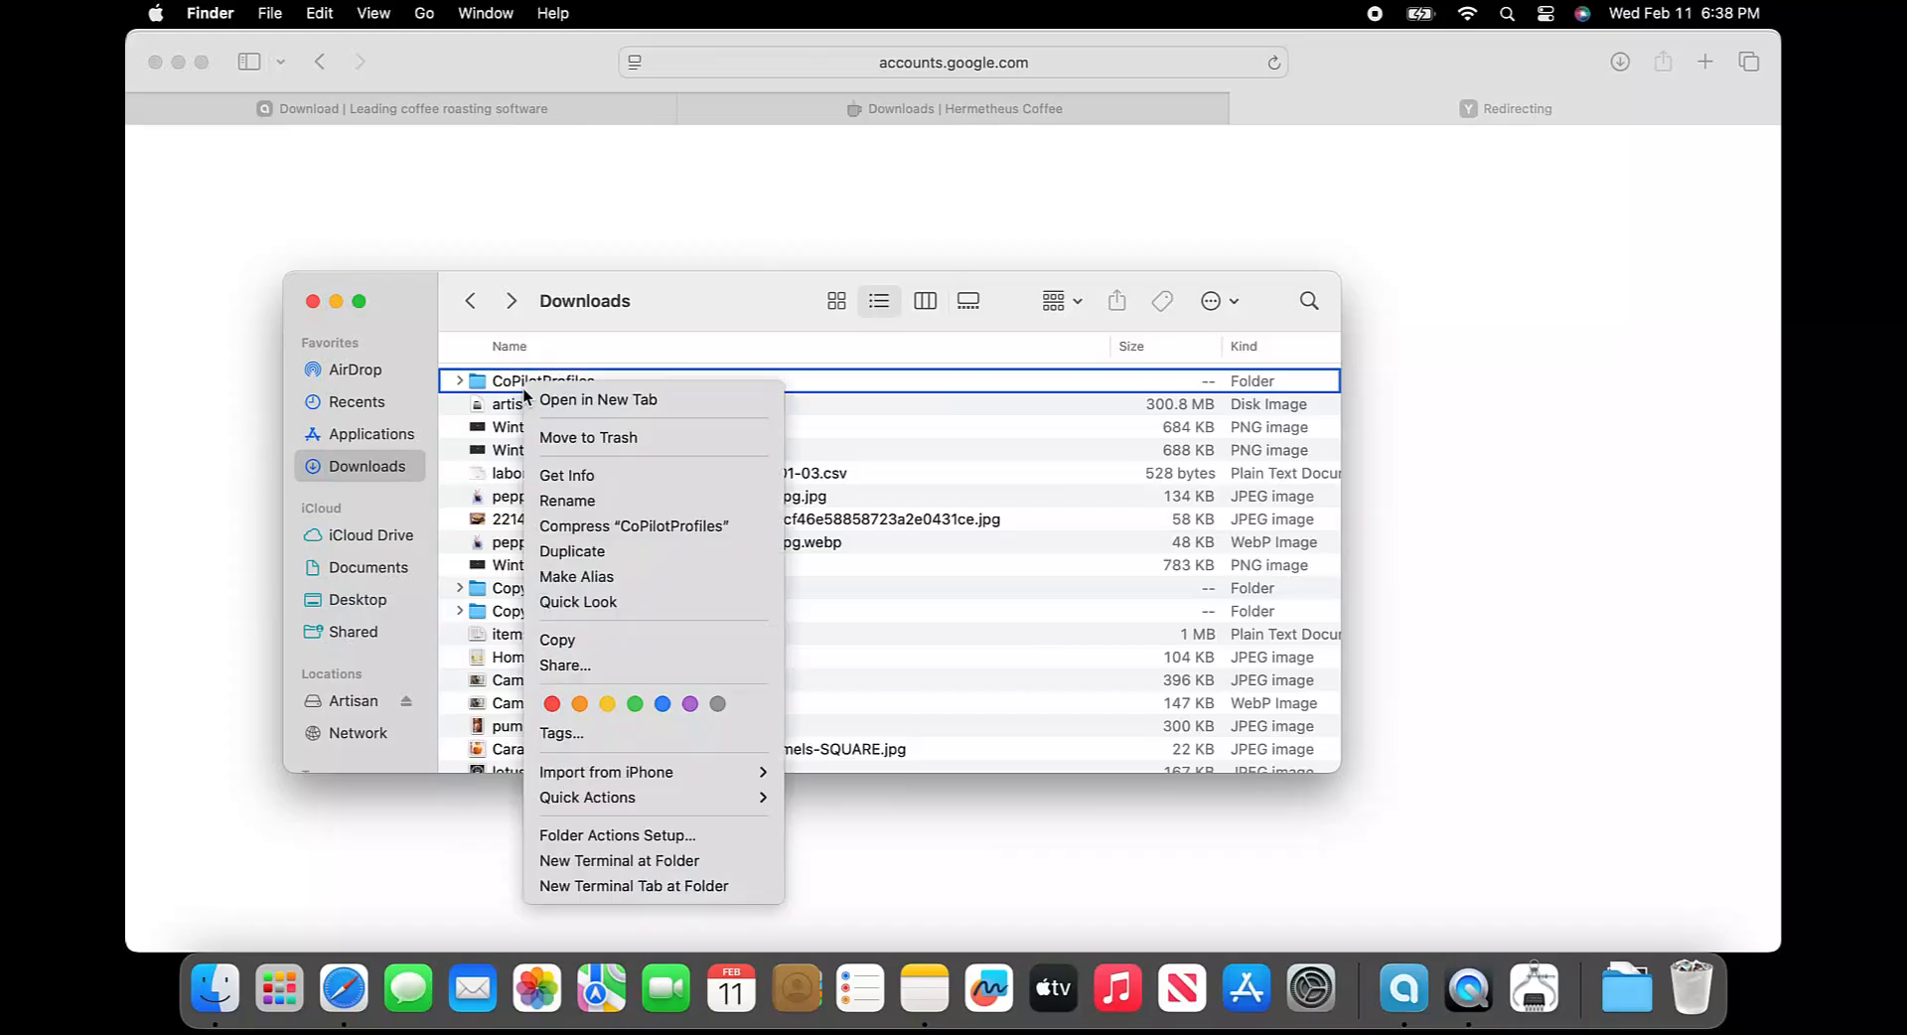
pyautogui.click(558, 636)
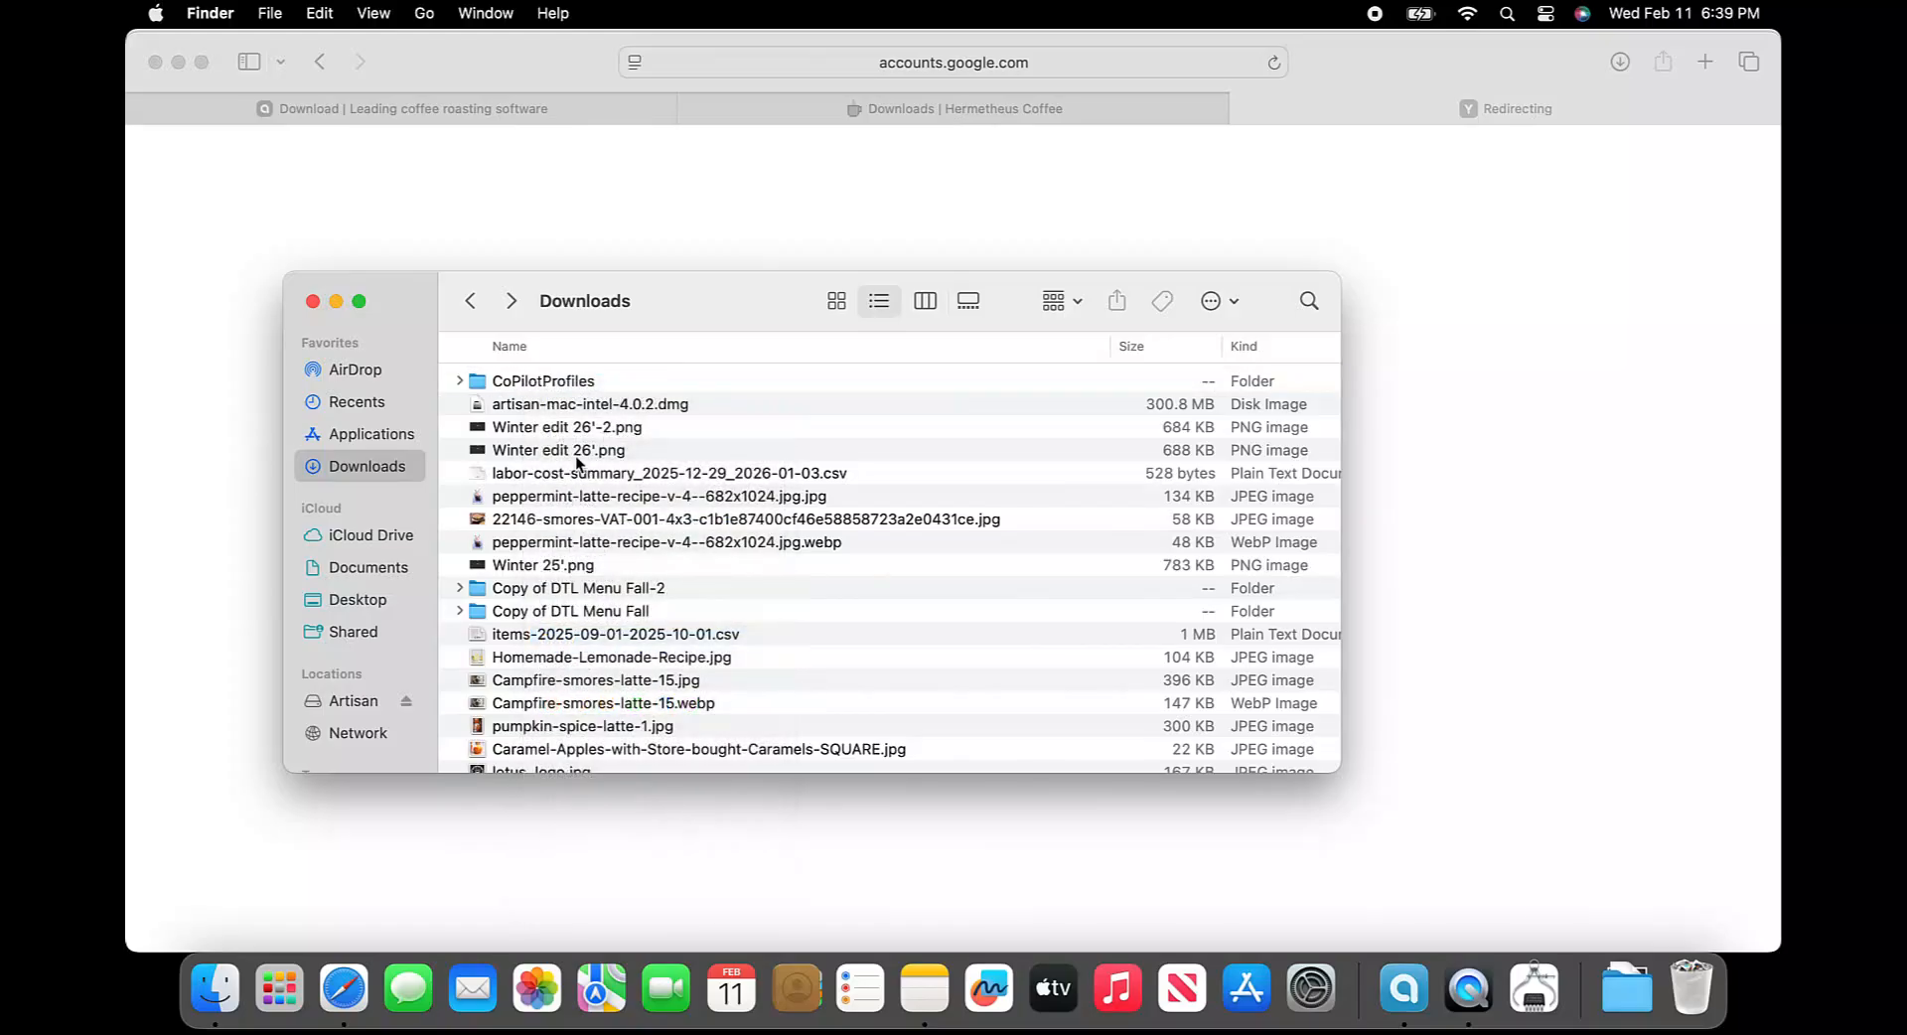
# Paste it into the CoPilotProfiles folder in Documents, replacing the existing BackupData folder, and close the window
pyautogui.click(359, 574)
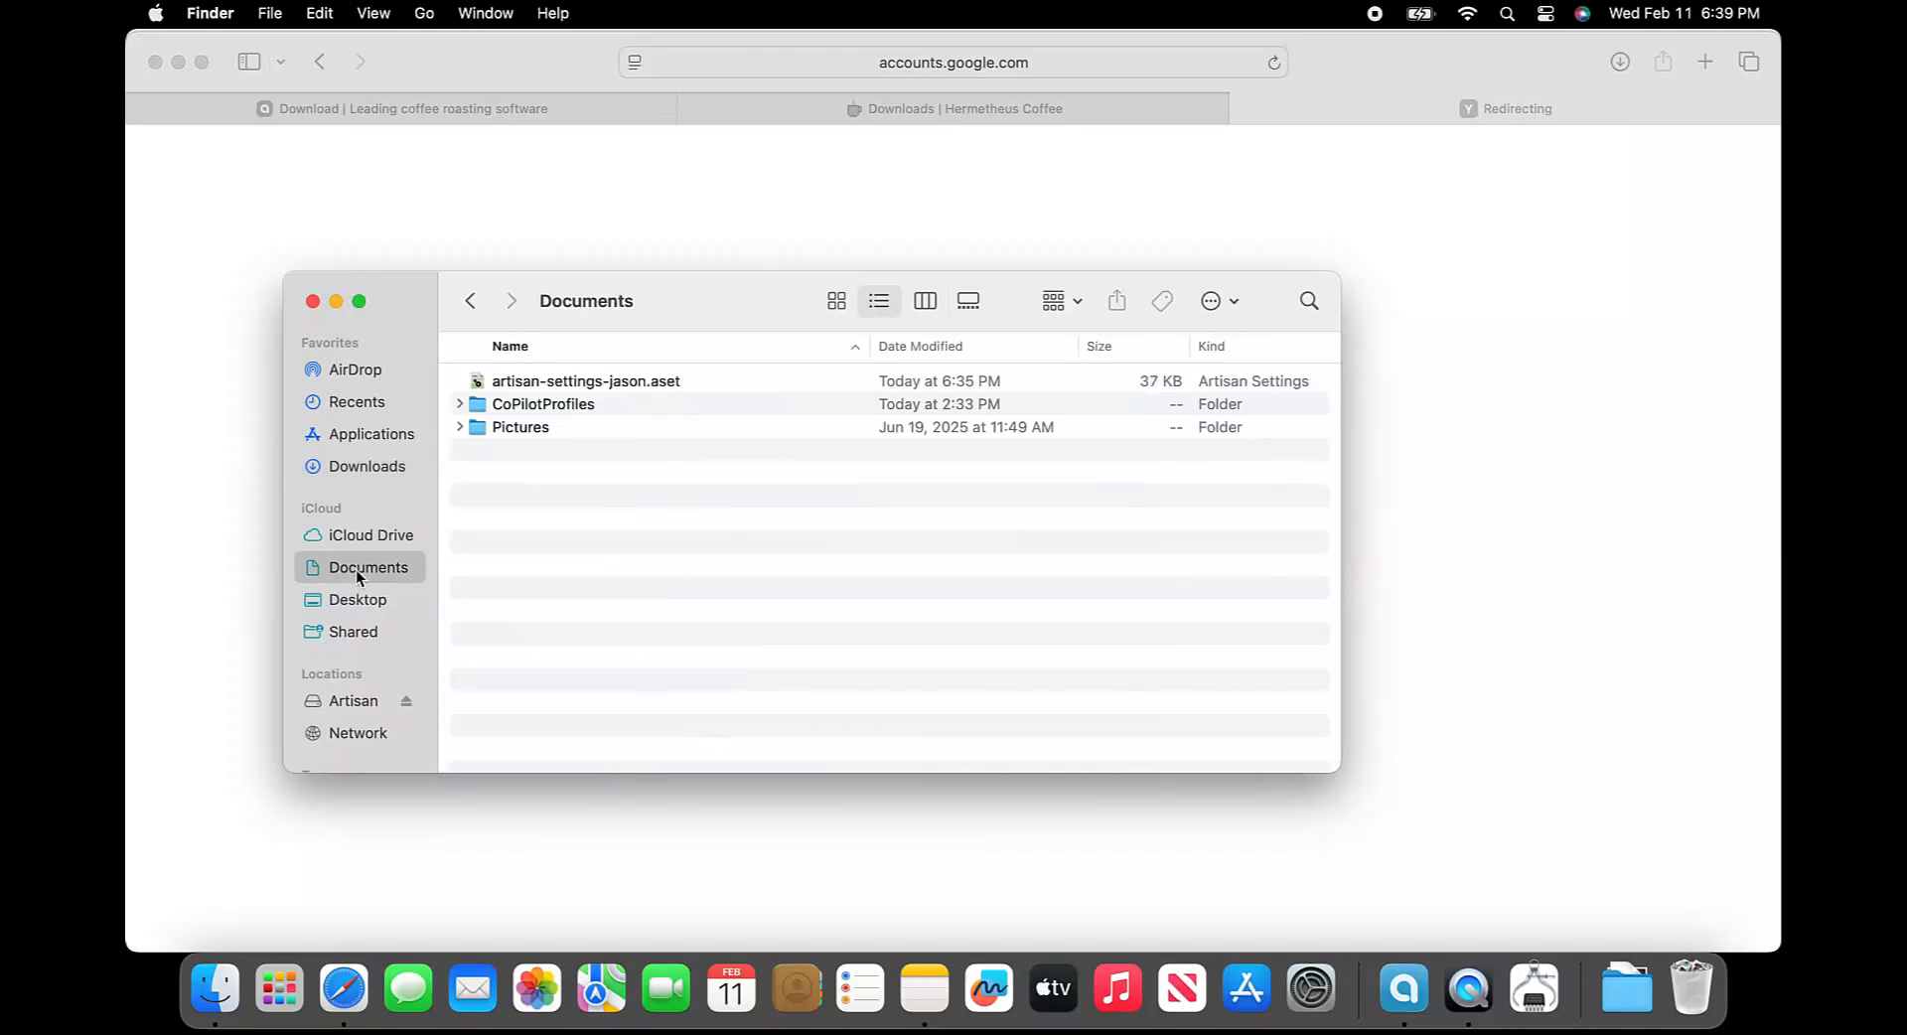
pyautogui.doubleClick(563, 403)
pyautogui.press('super+v')
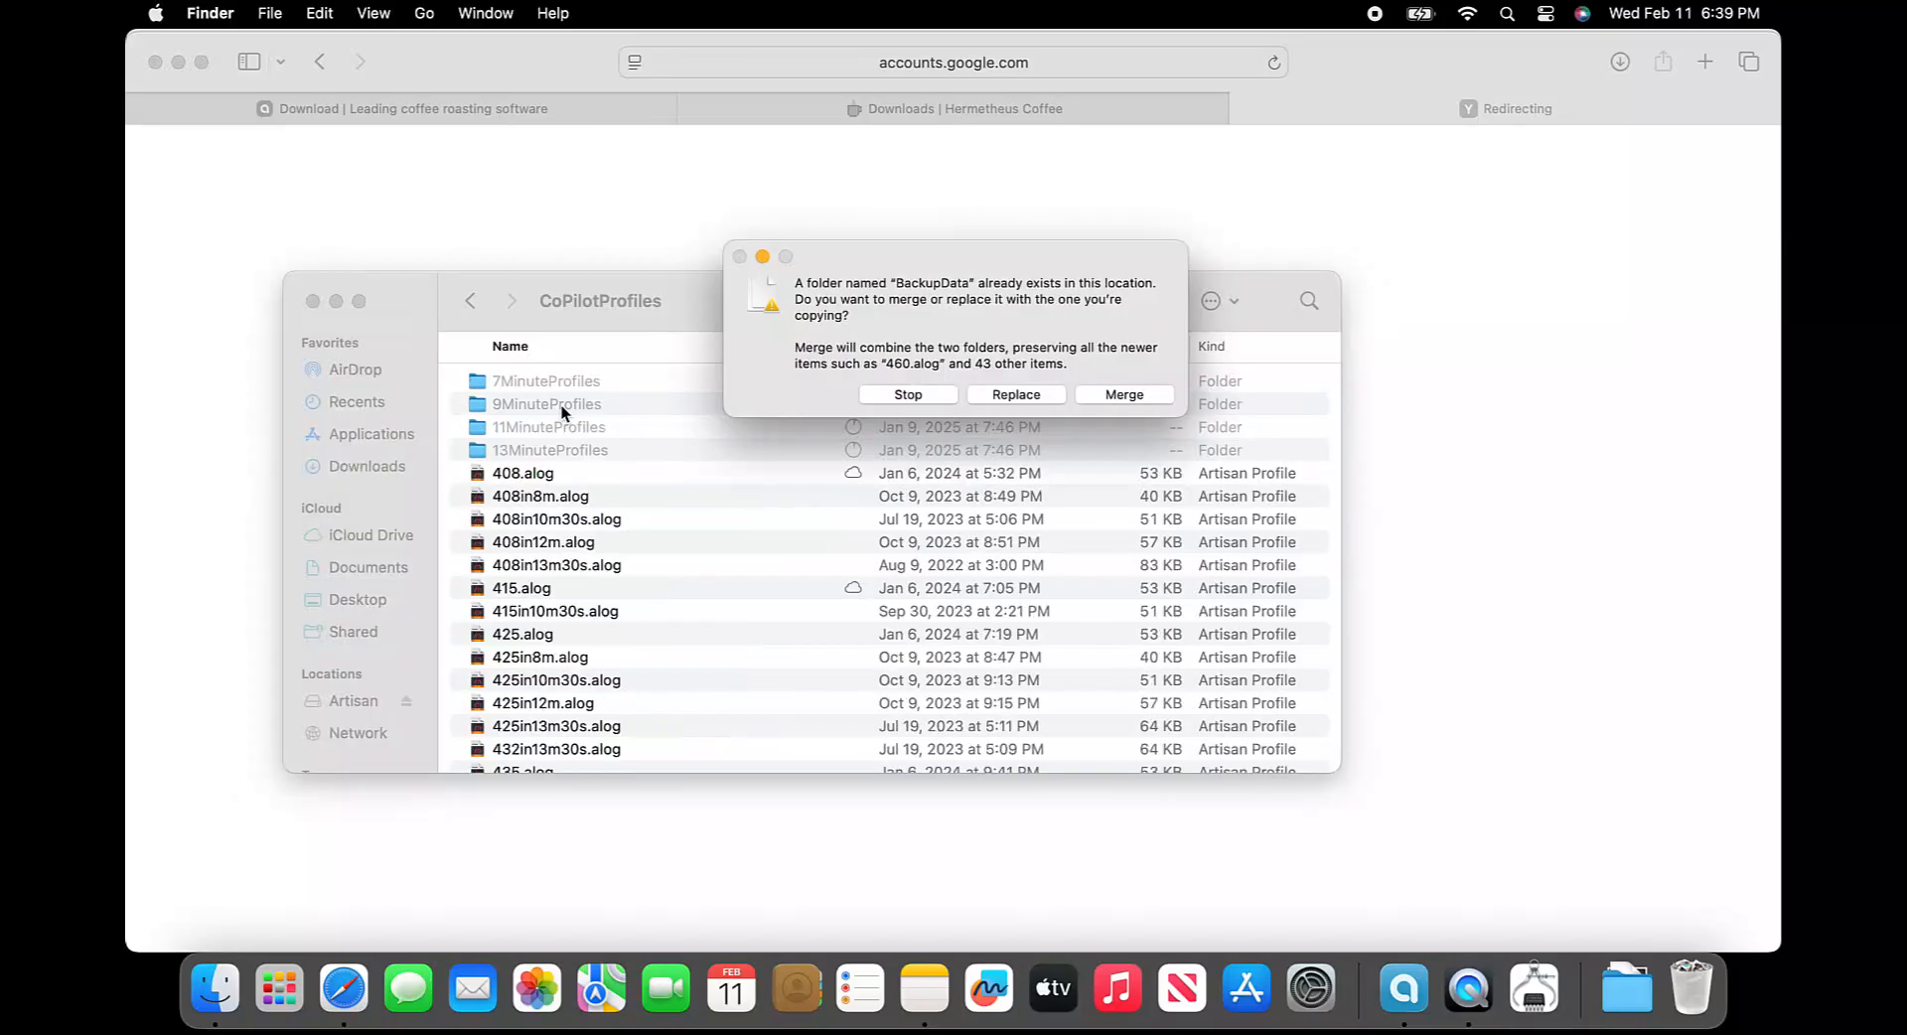
pyautogui.click(1015, 395)
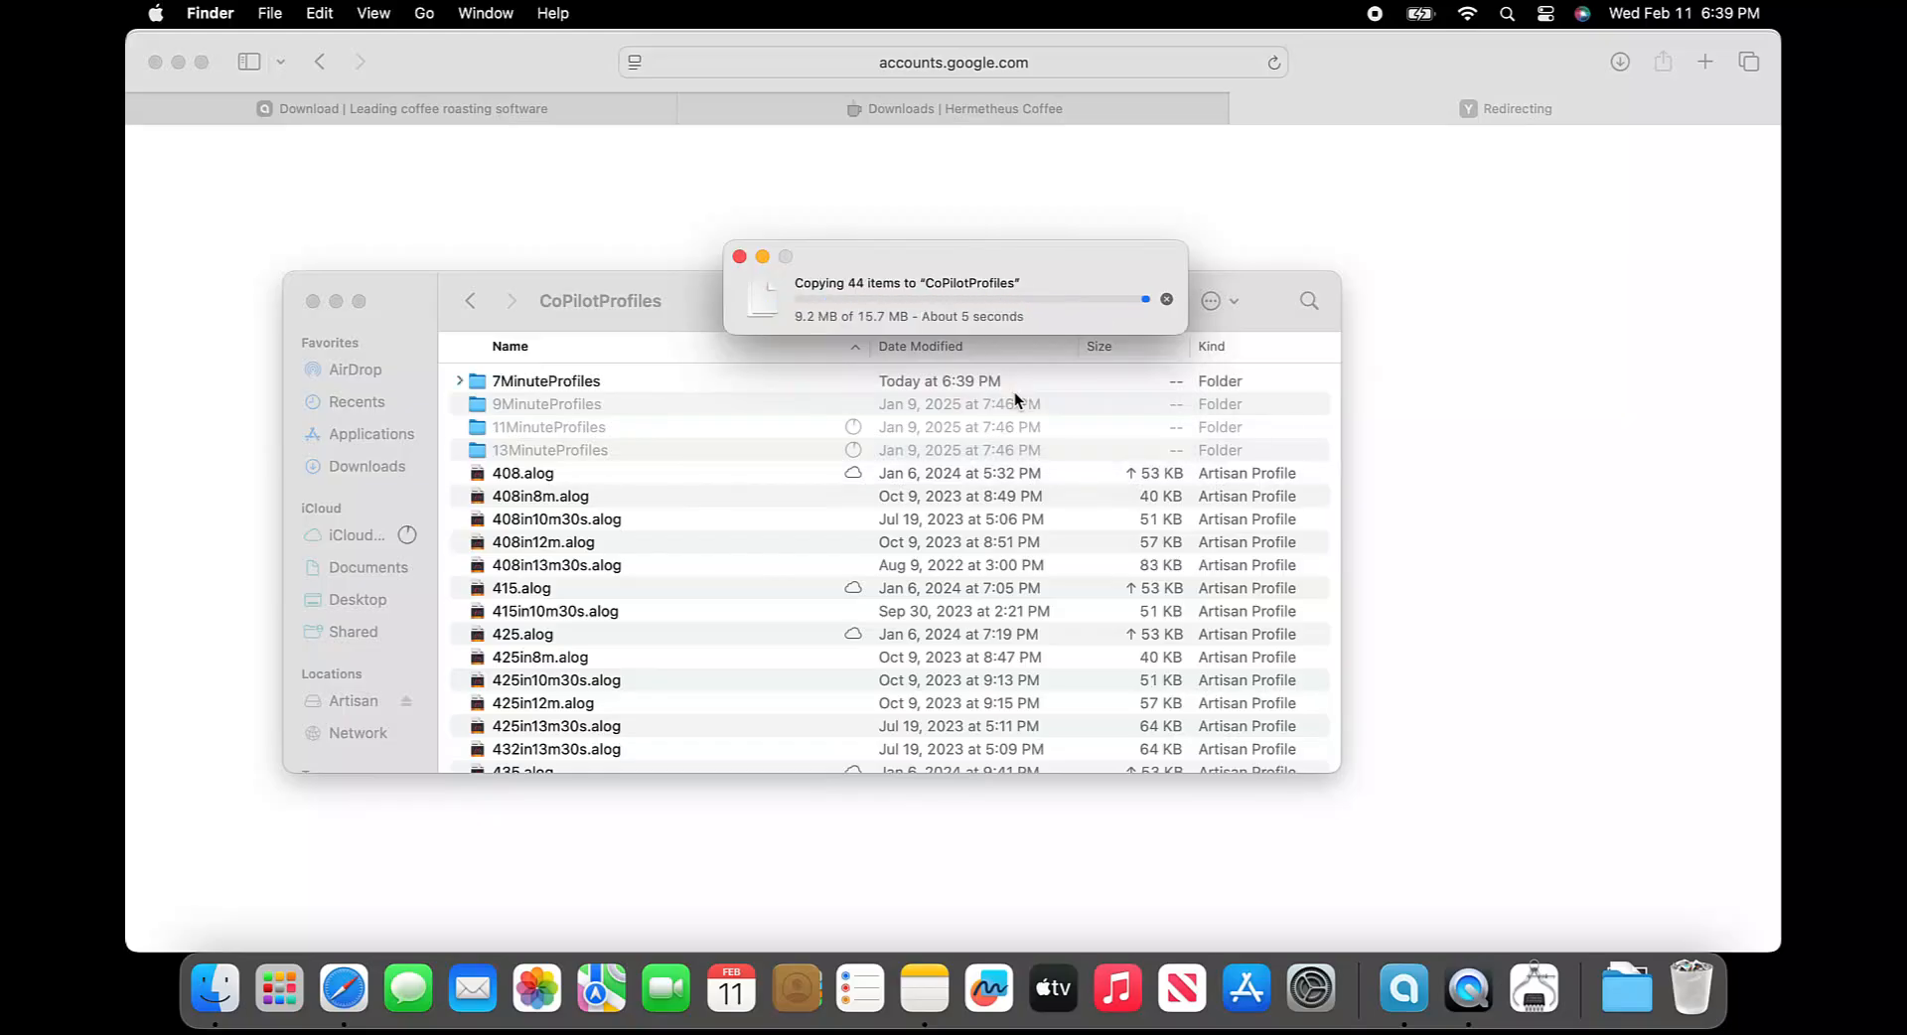
pyautogui.press('super+w')
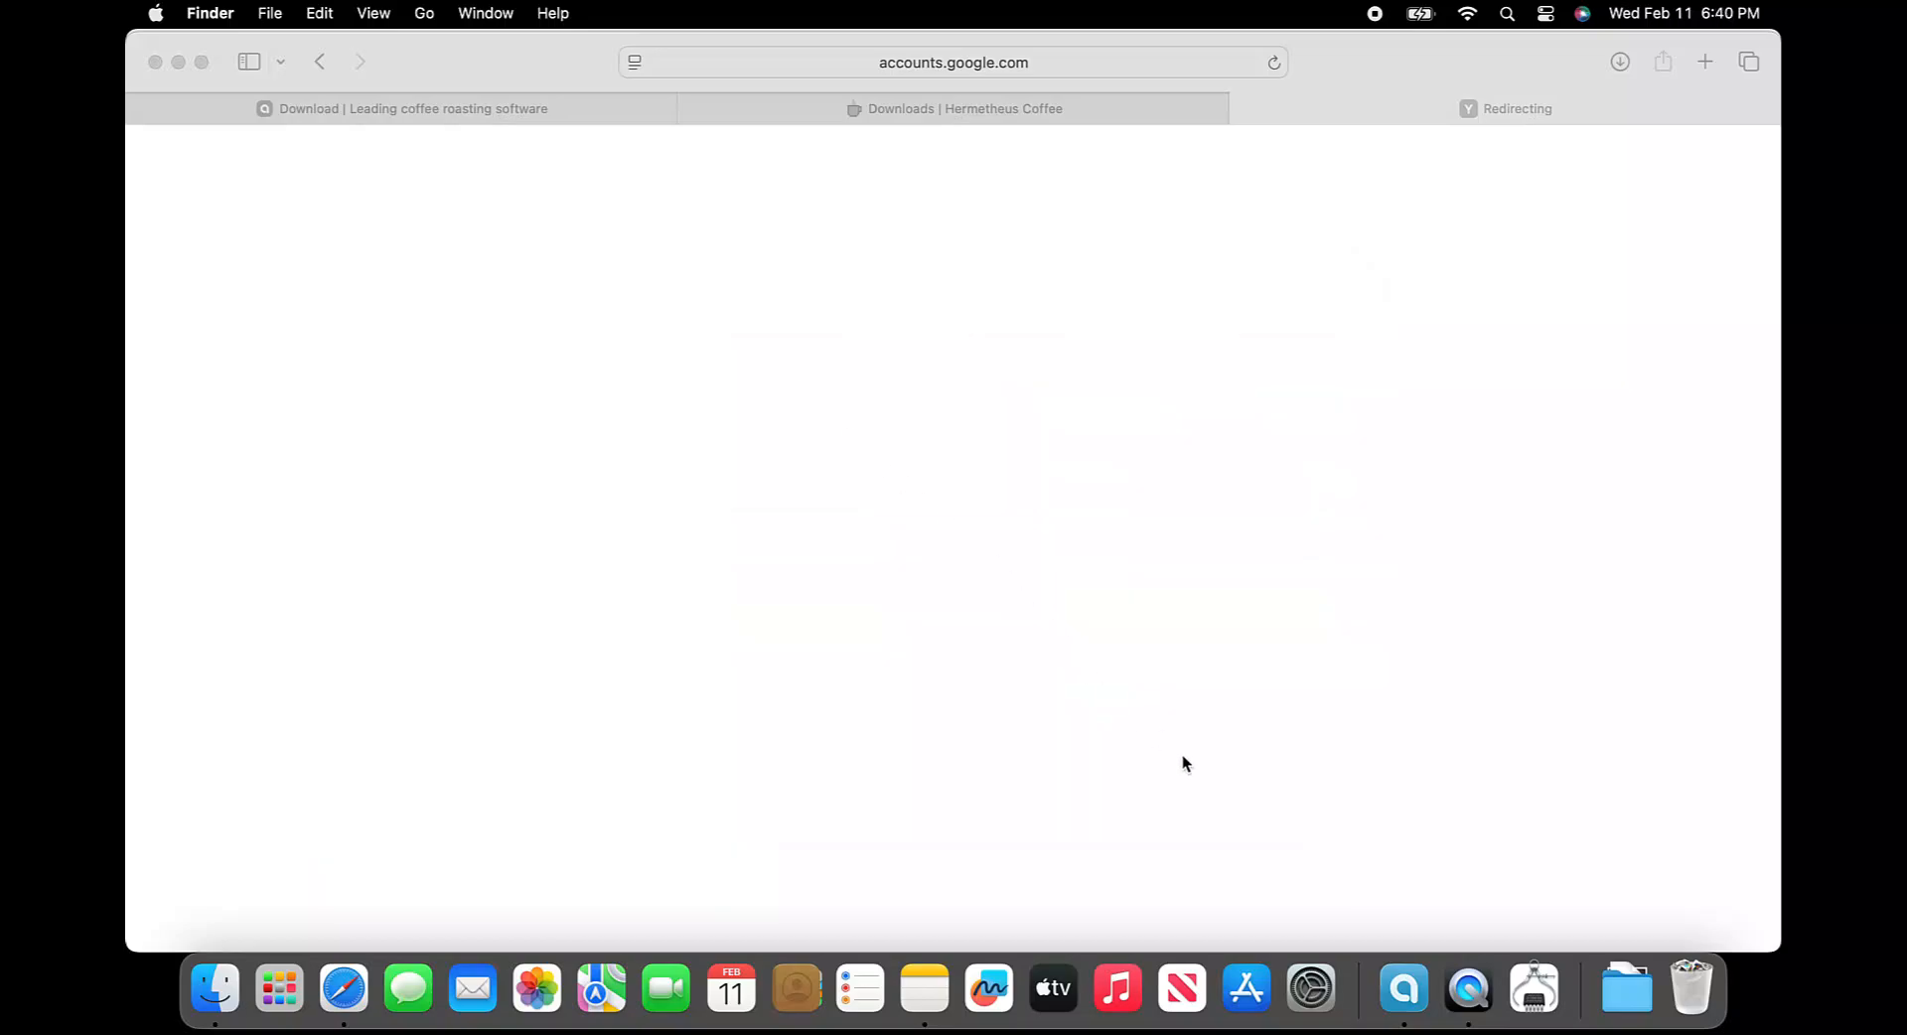
# Switch to Artisan and load the co-pilot-settings-universal-4.aset settings file from the CoPilotProfiles folder in Documents
pyautogui.click(1404, 989)
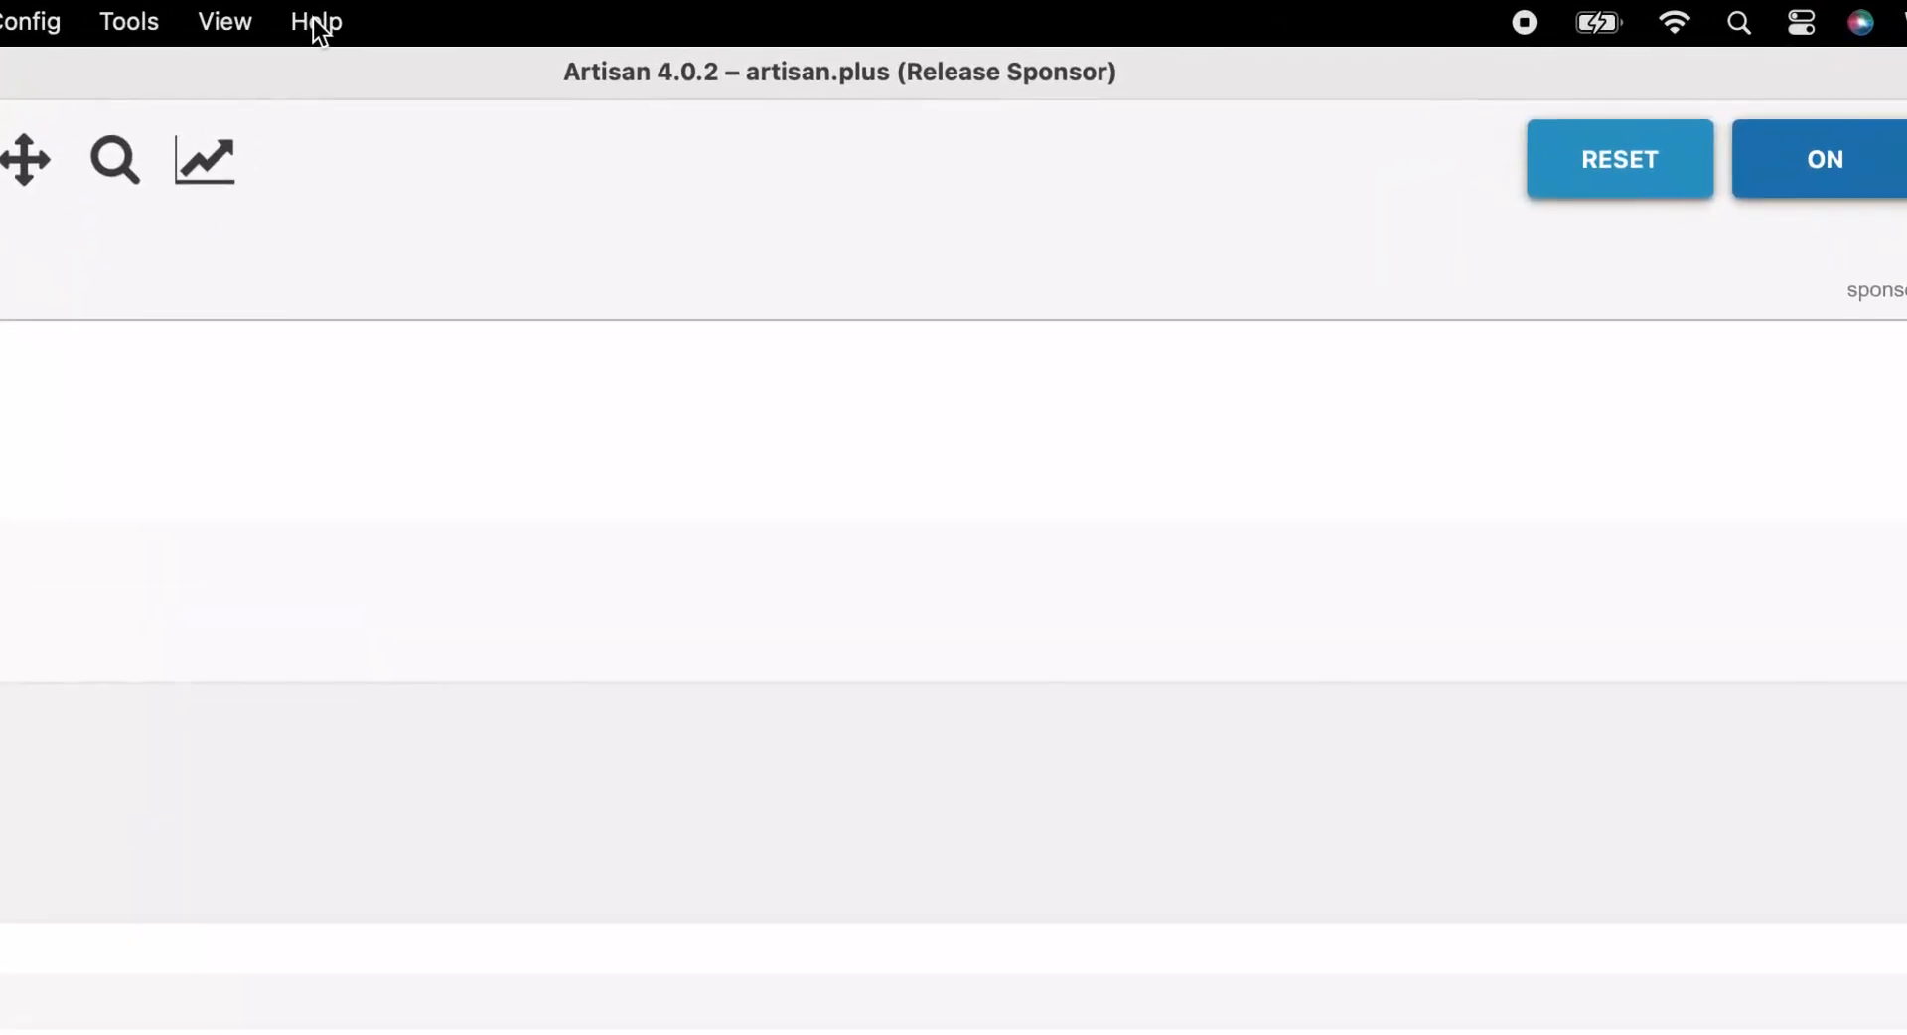
pyautogui.click(589, 15)
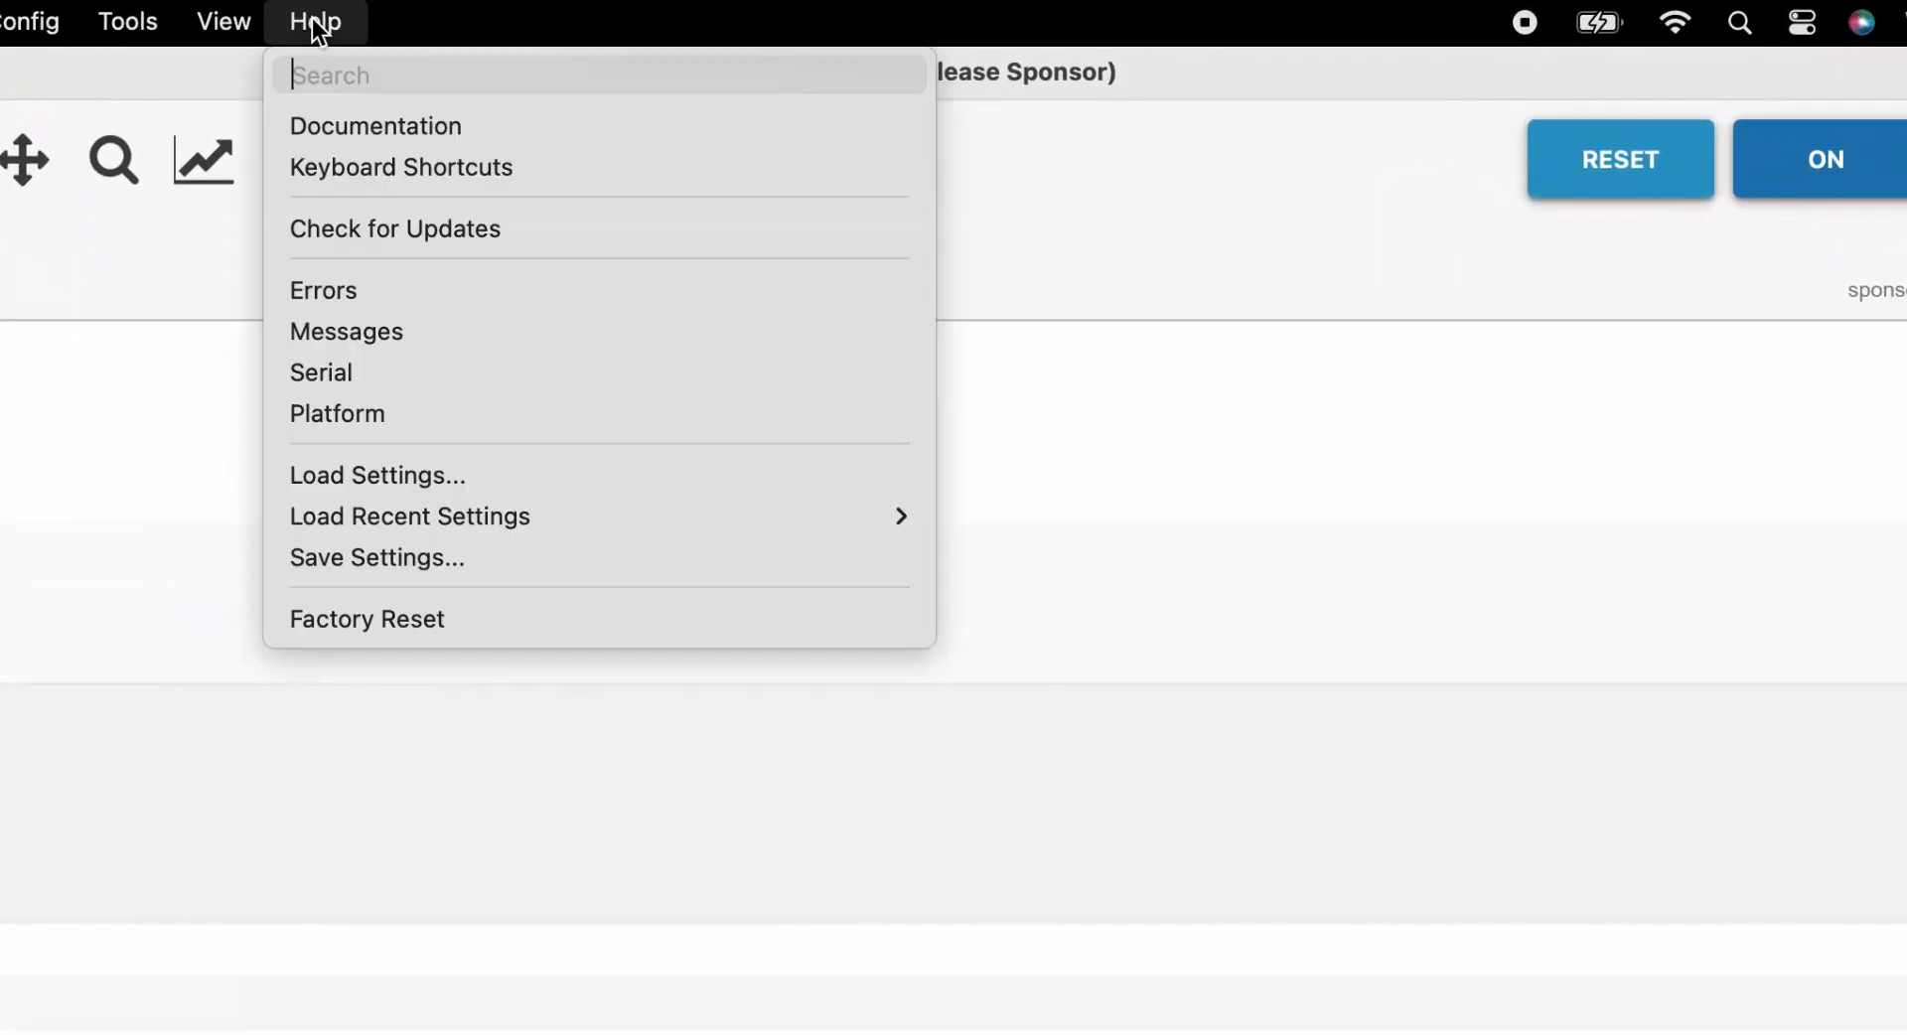
pyautogui.click(332, 467)
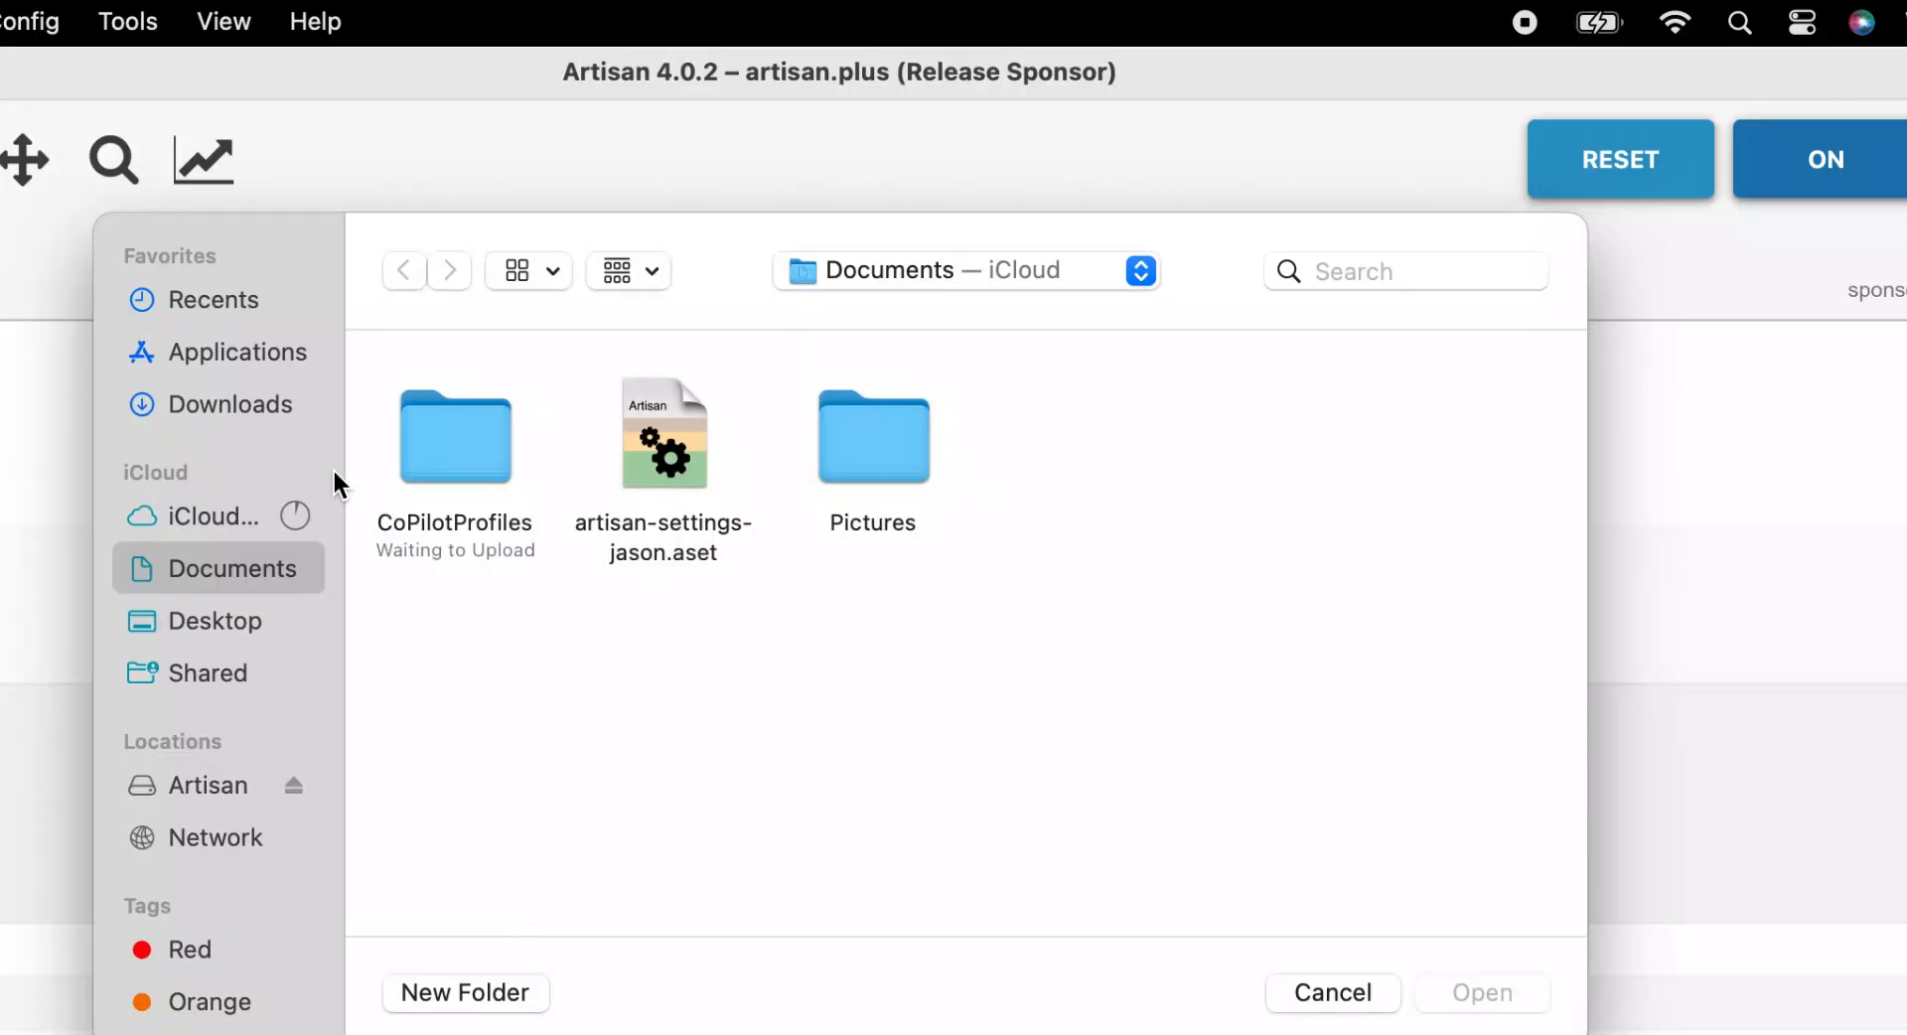
pyautogui.doubleClick(471, 456)
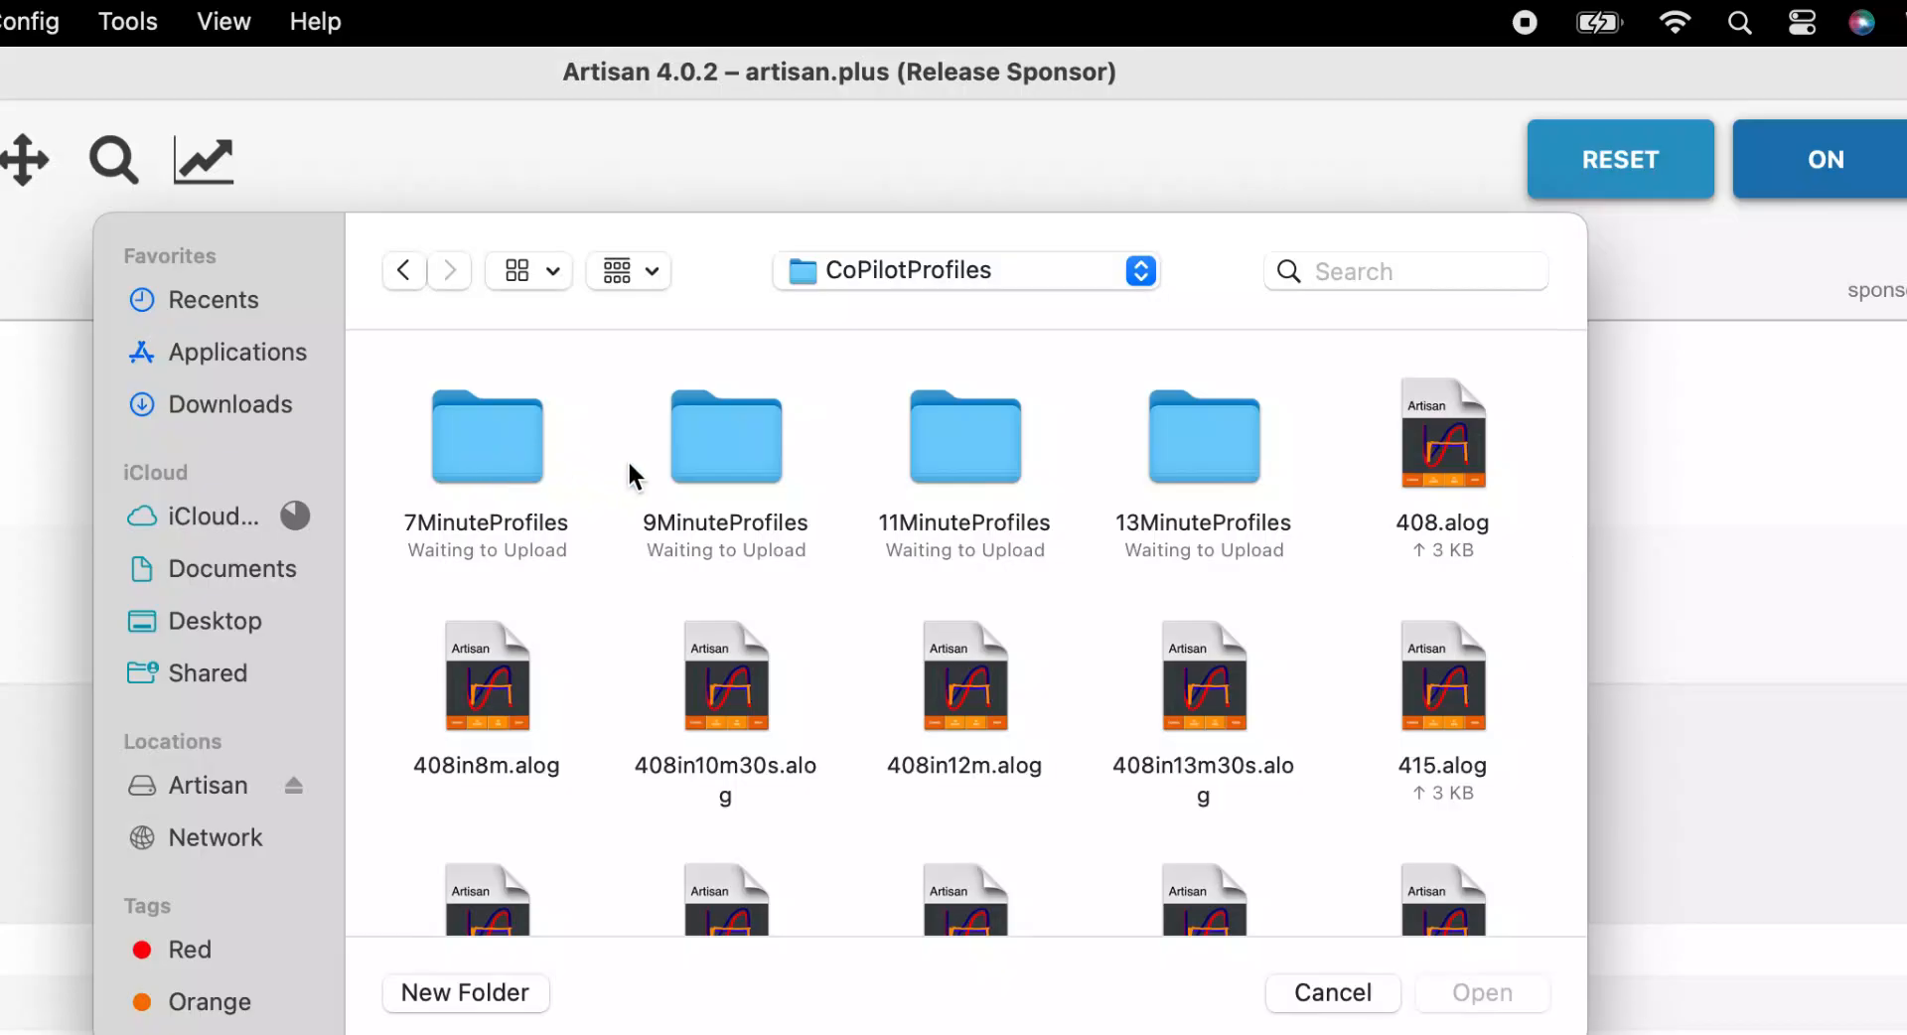
pyautogui.scroll(-10, 773, 631)
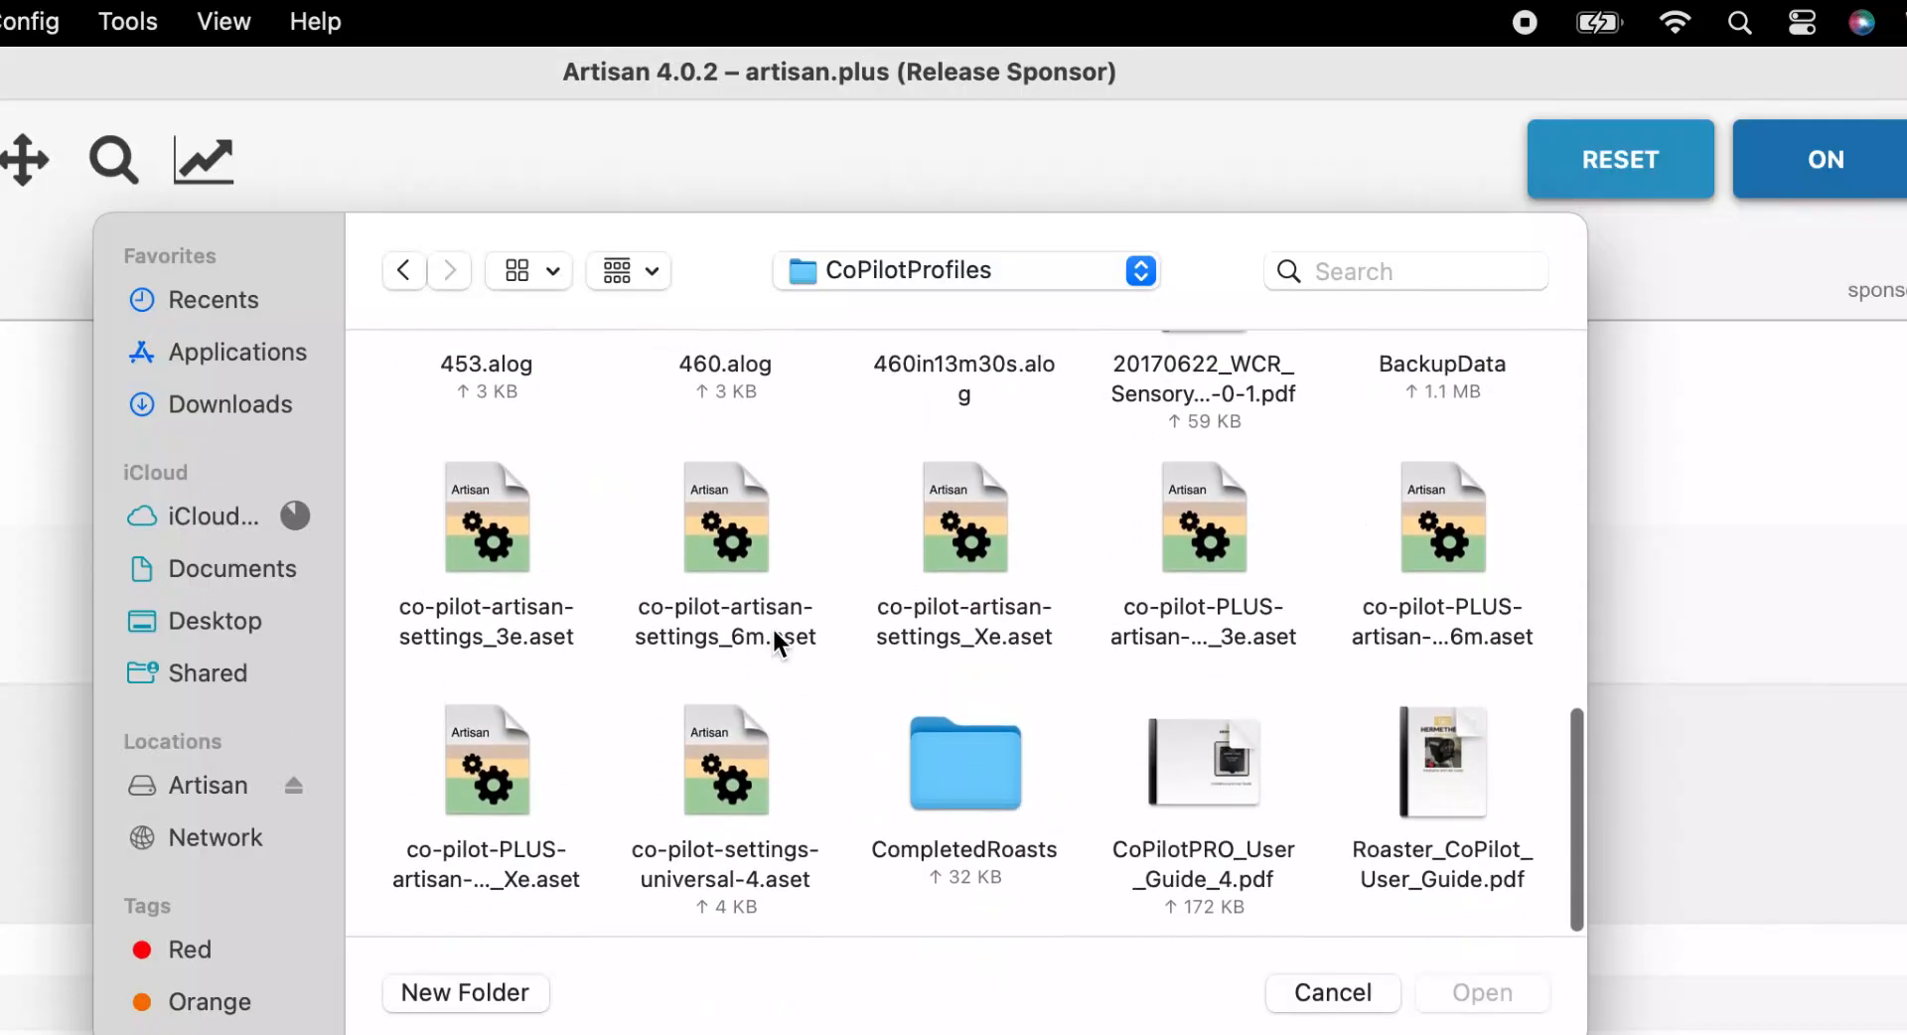
pyautogui.click(740, 790)
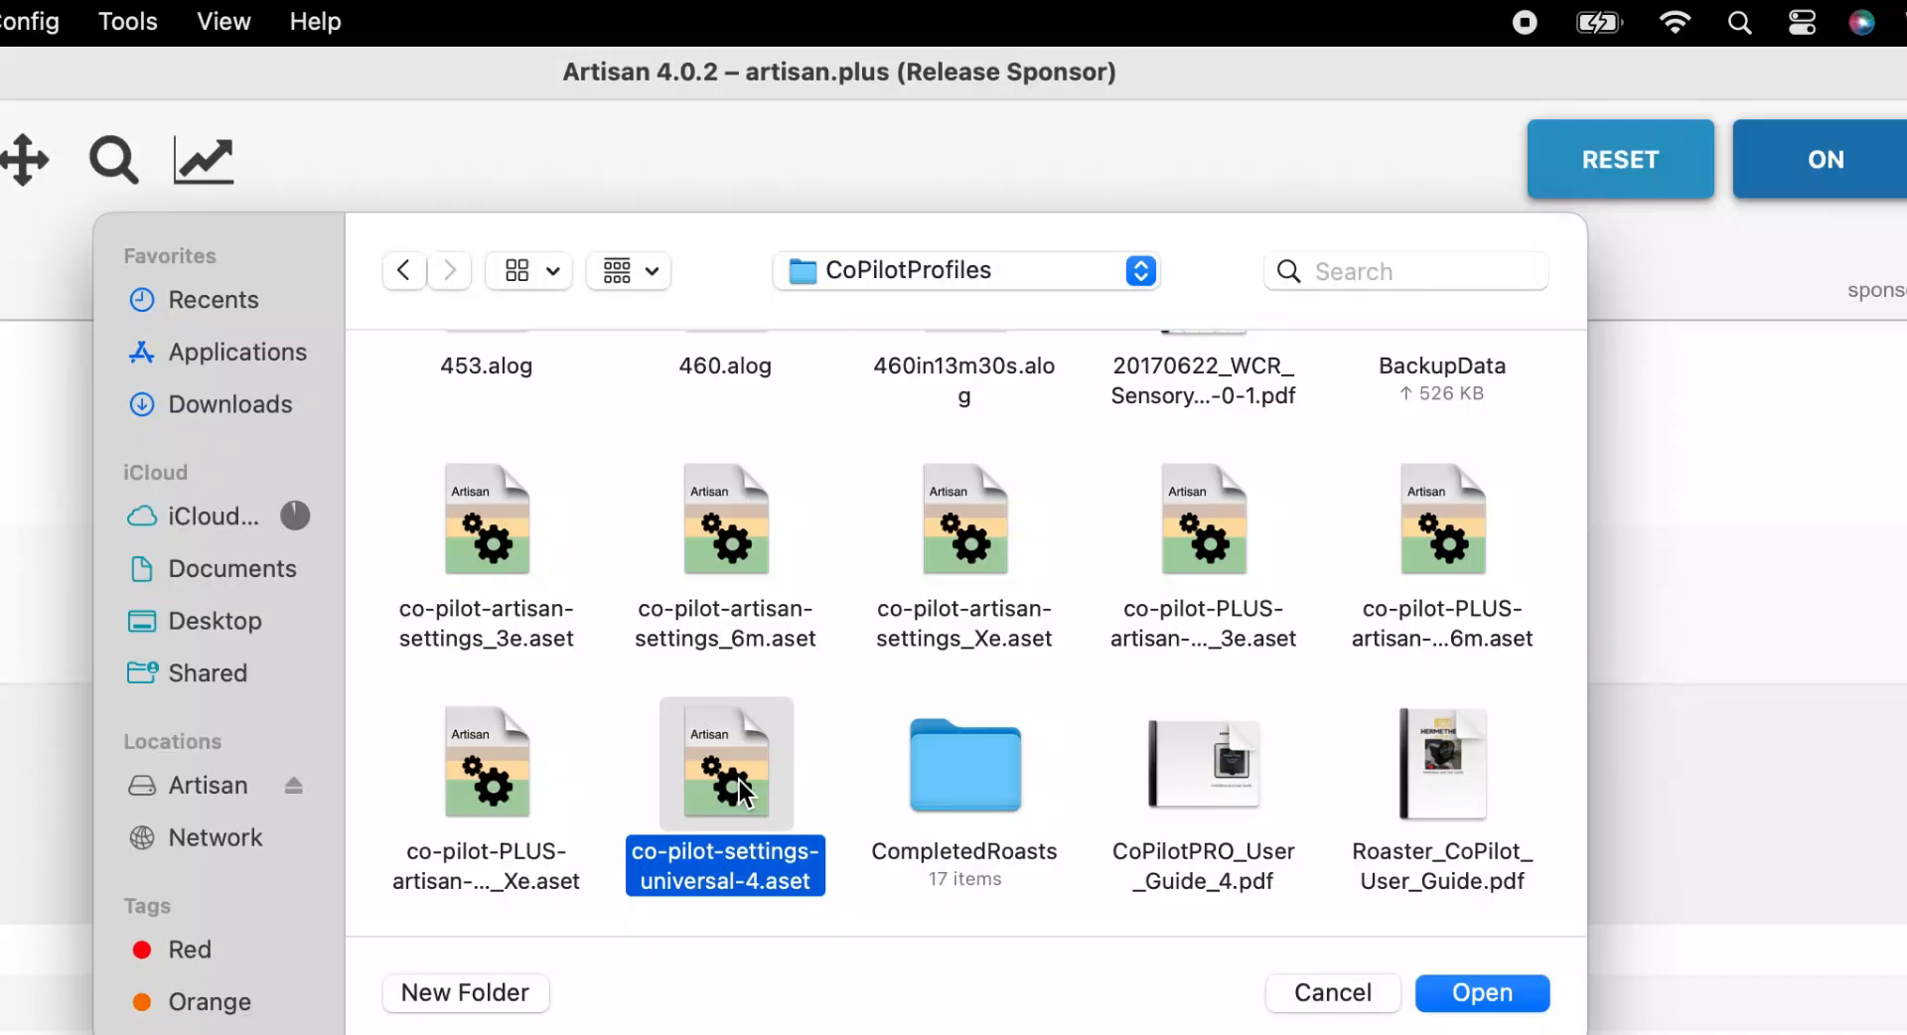
pyautogui.press('Return')
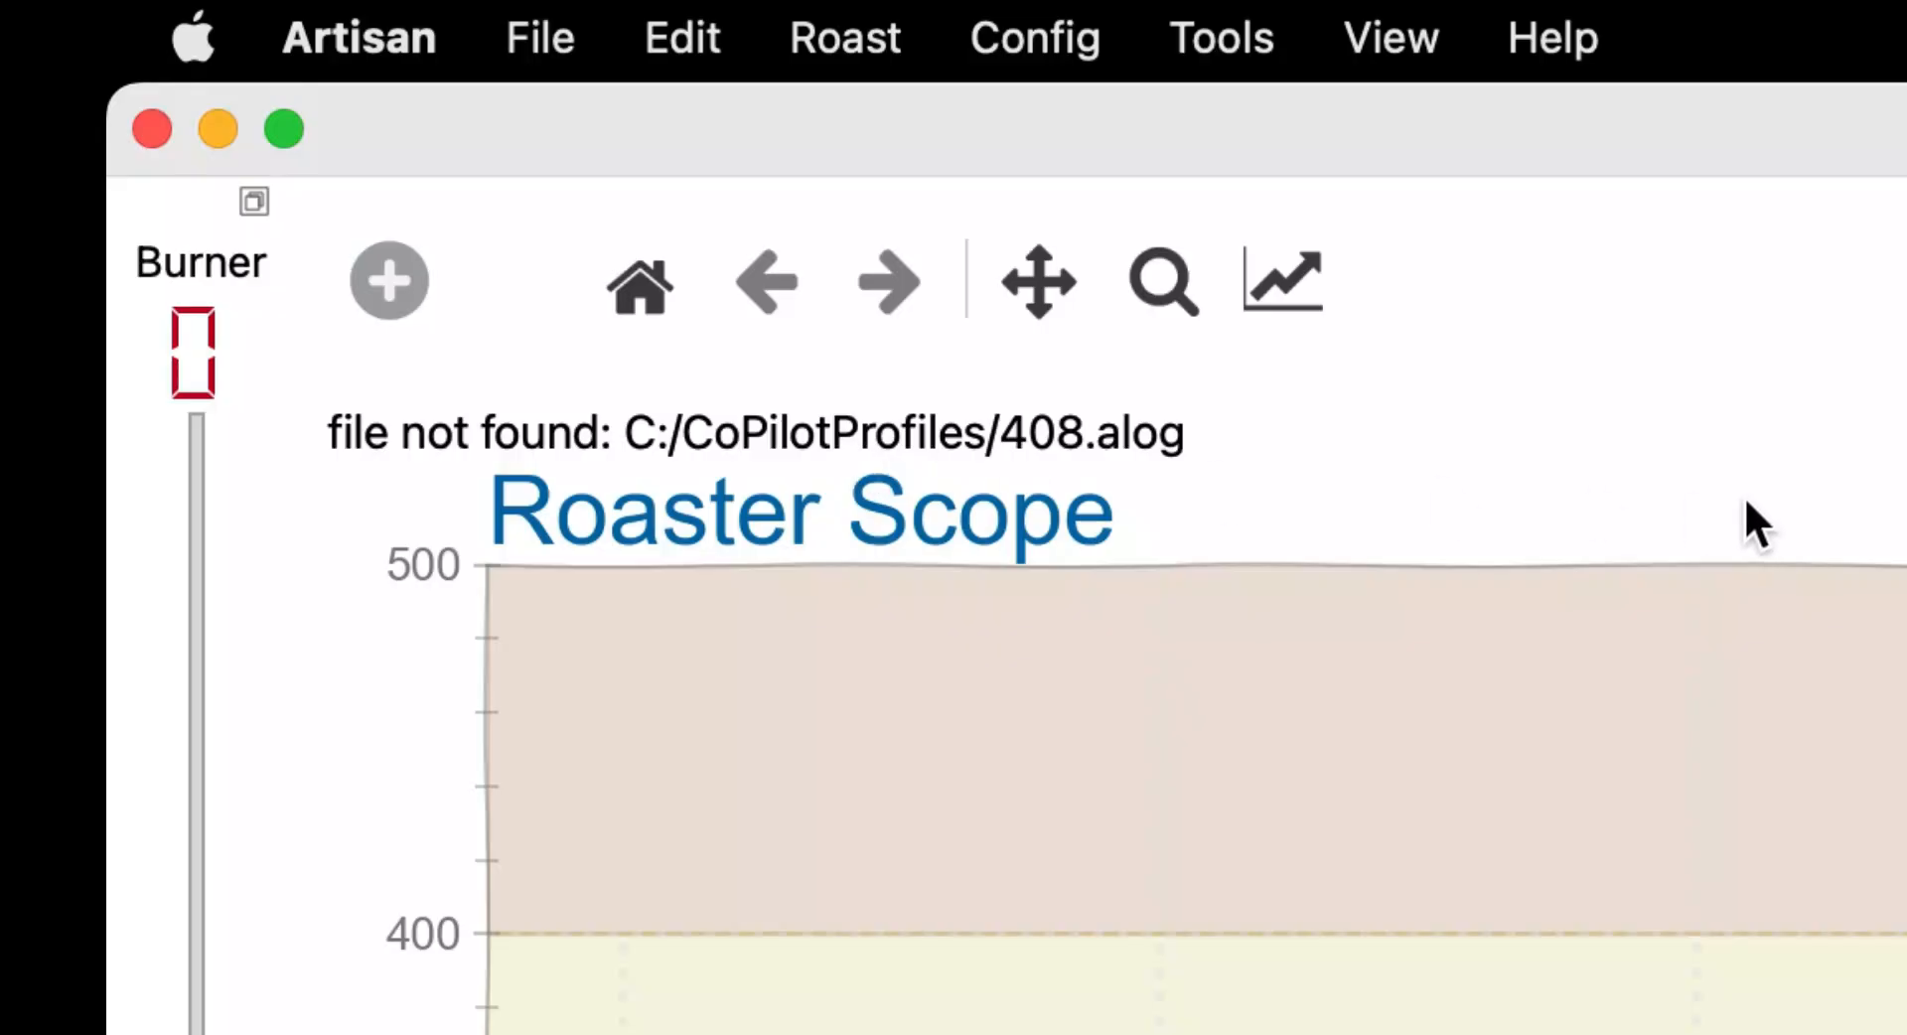
# Open the Events button configuration and replace C: in button 408's loadBackground command with the /Users/<username>/Documents path
pyautogui.click(1095, 32)
pyautogui.click(1067, 605)
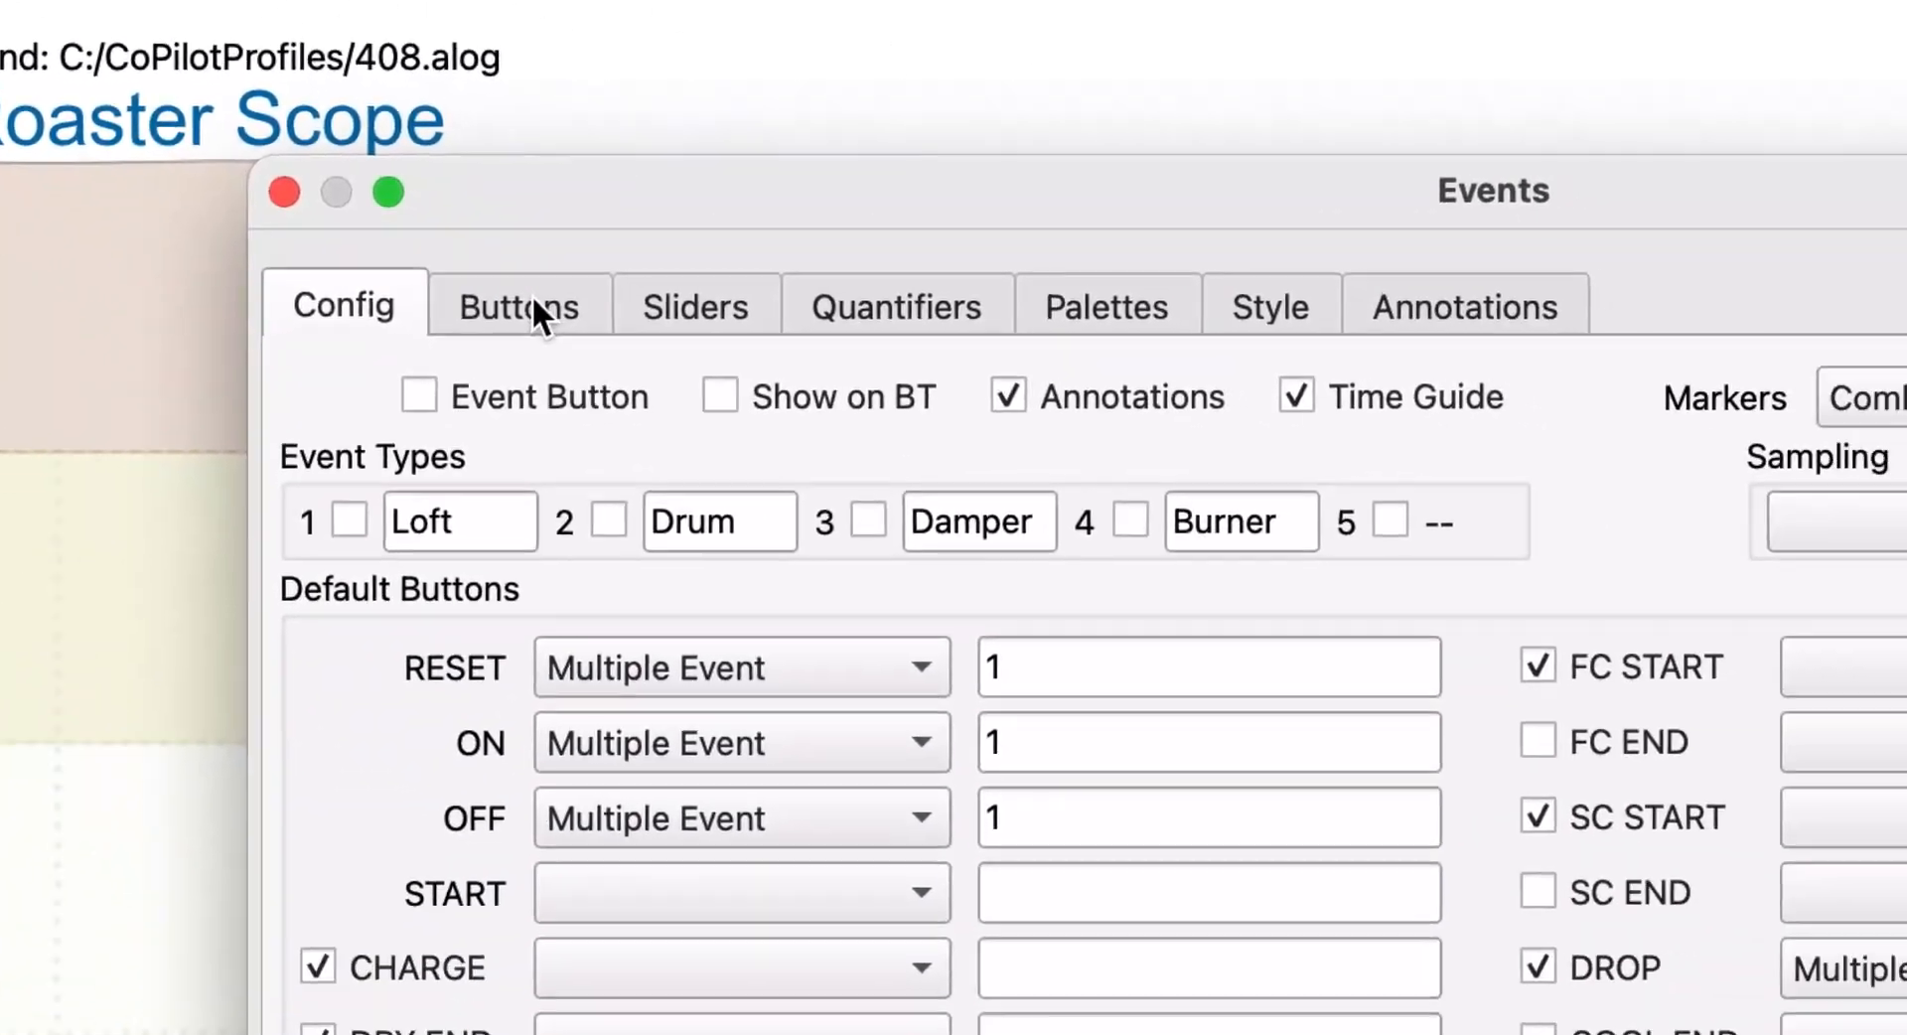
pyautogui.click(1192, 737)
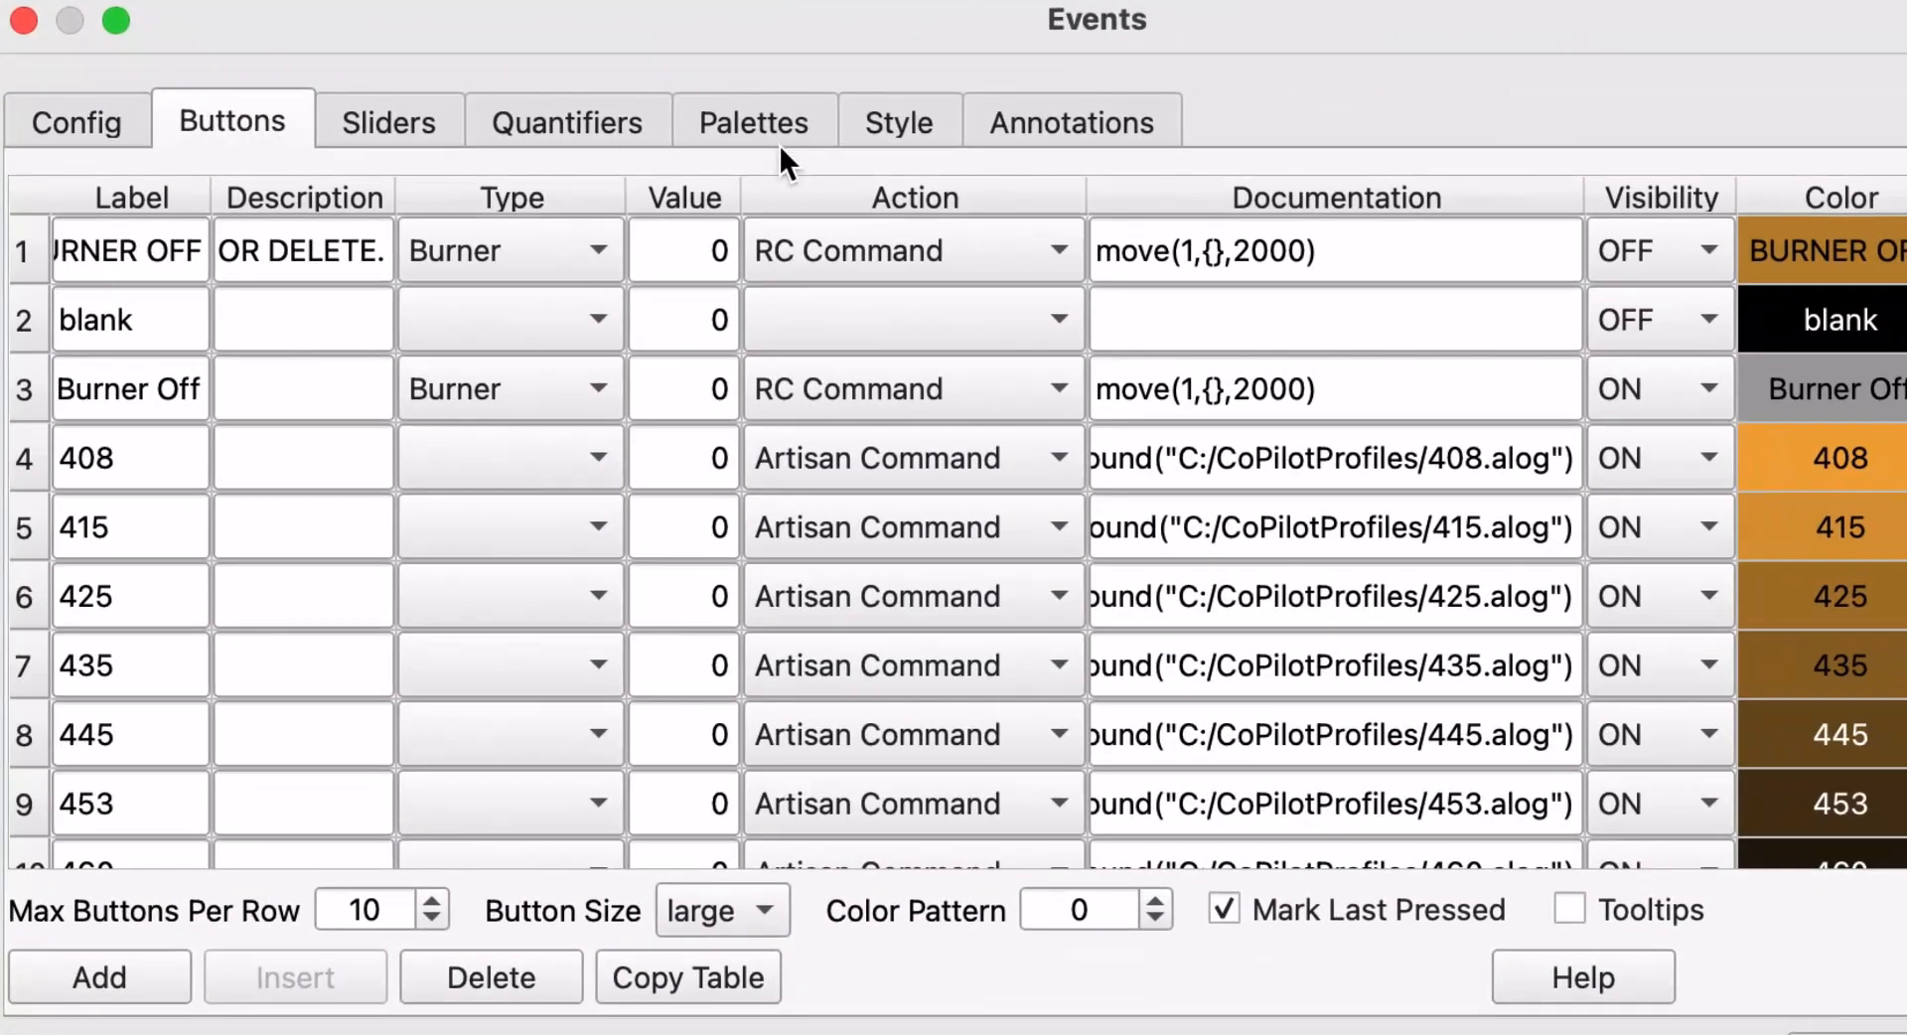
pyautogui.click(1192, 455)
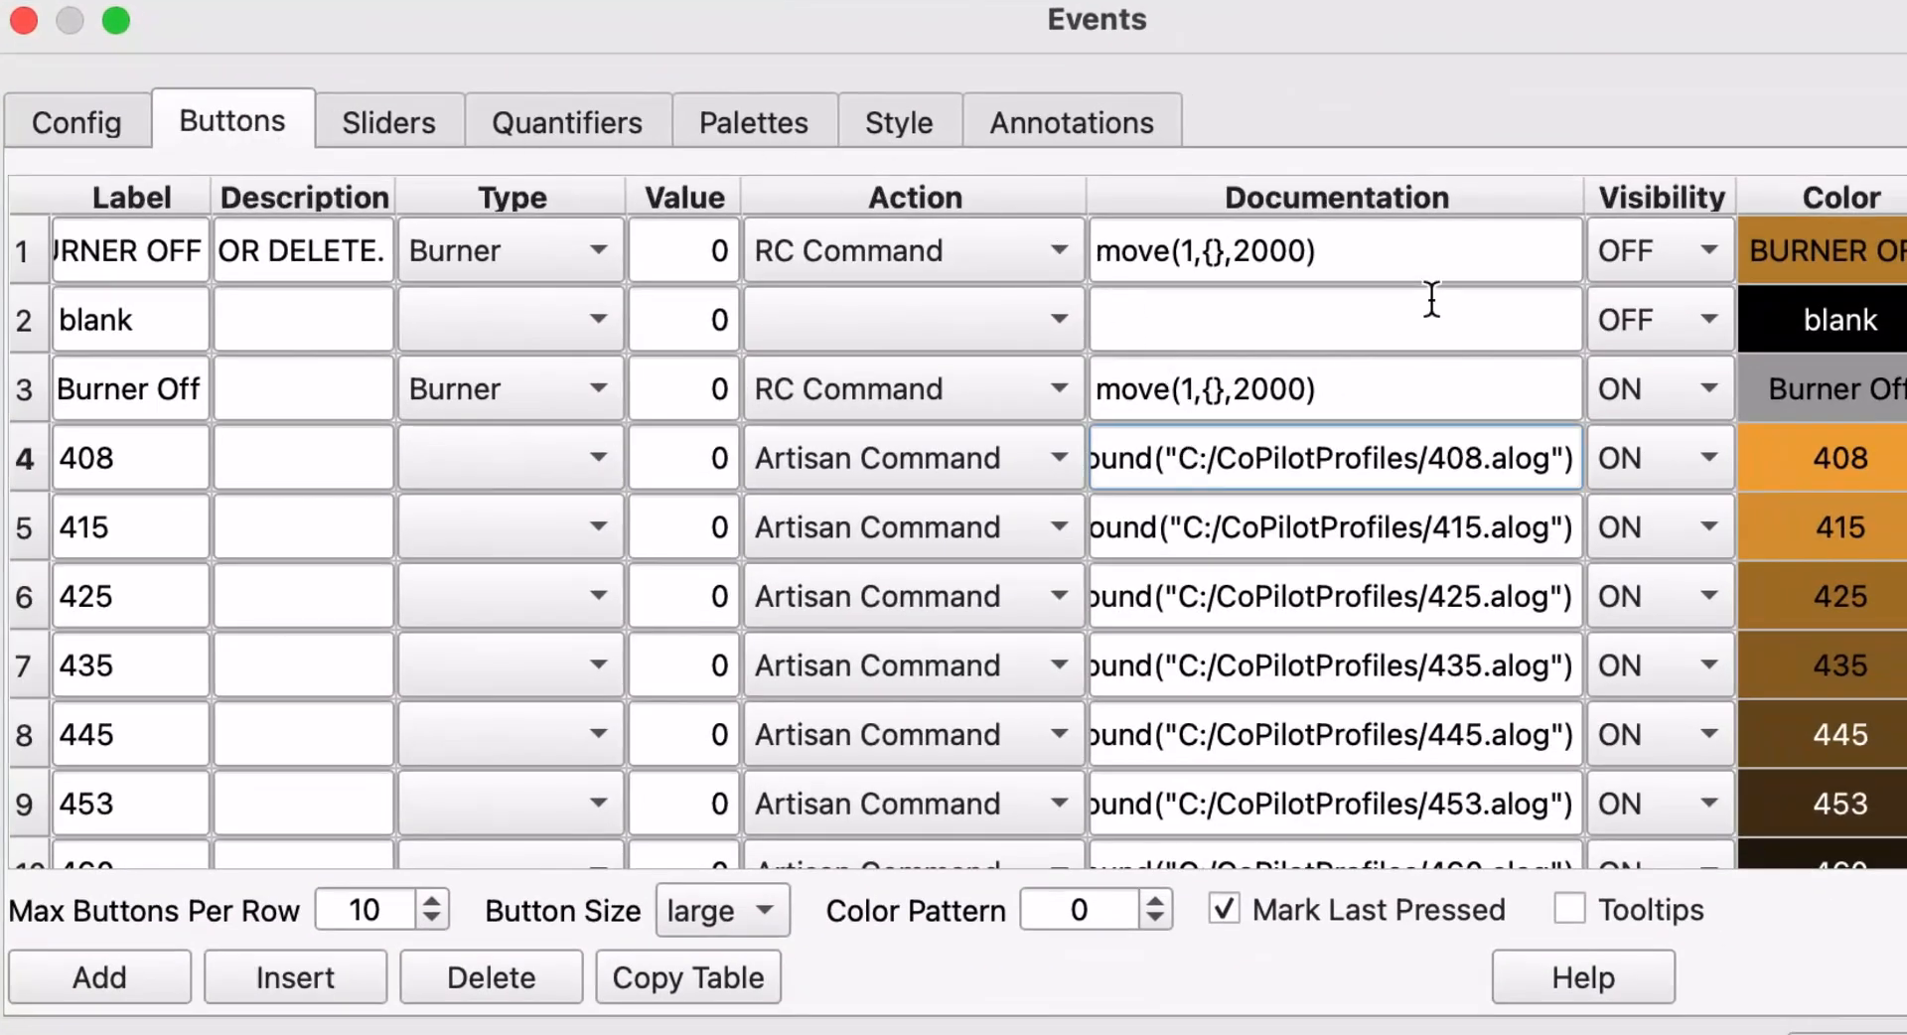
pyautogui.click(1592, 211)
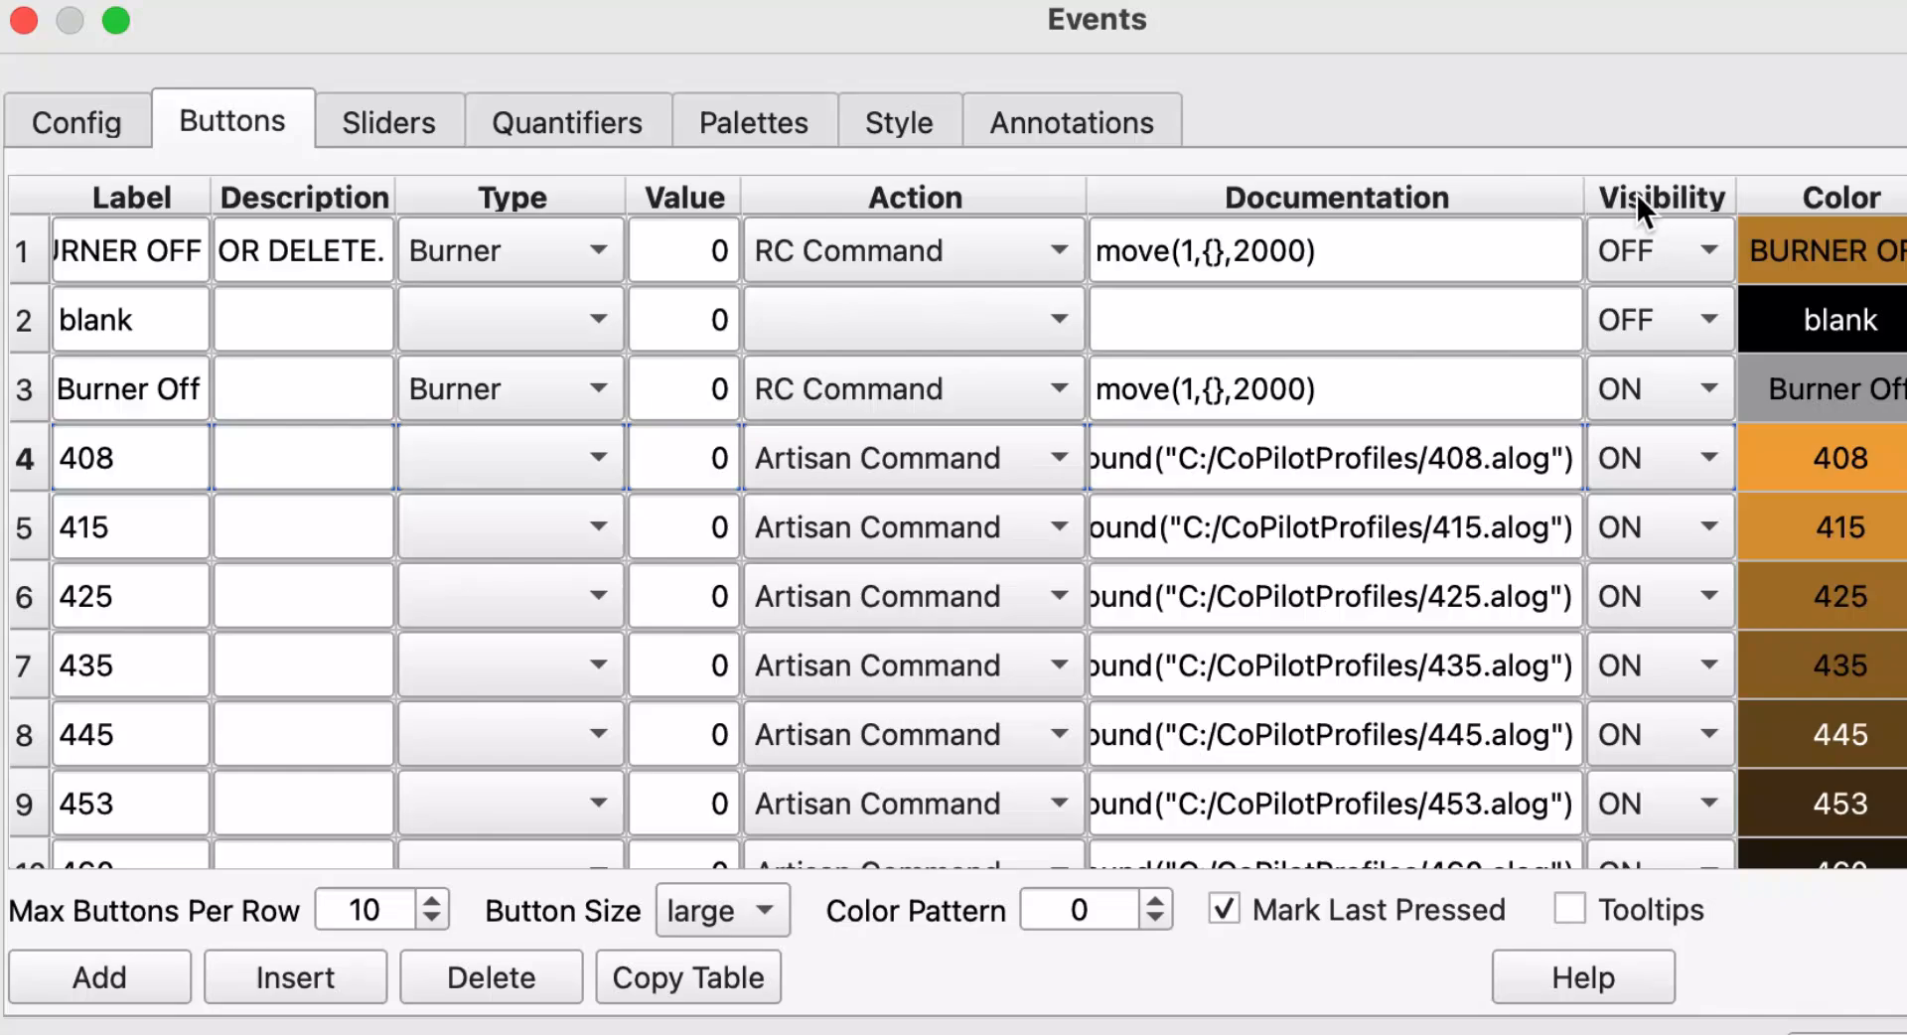
pyautogui.click(1204, 437)
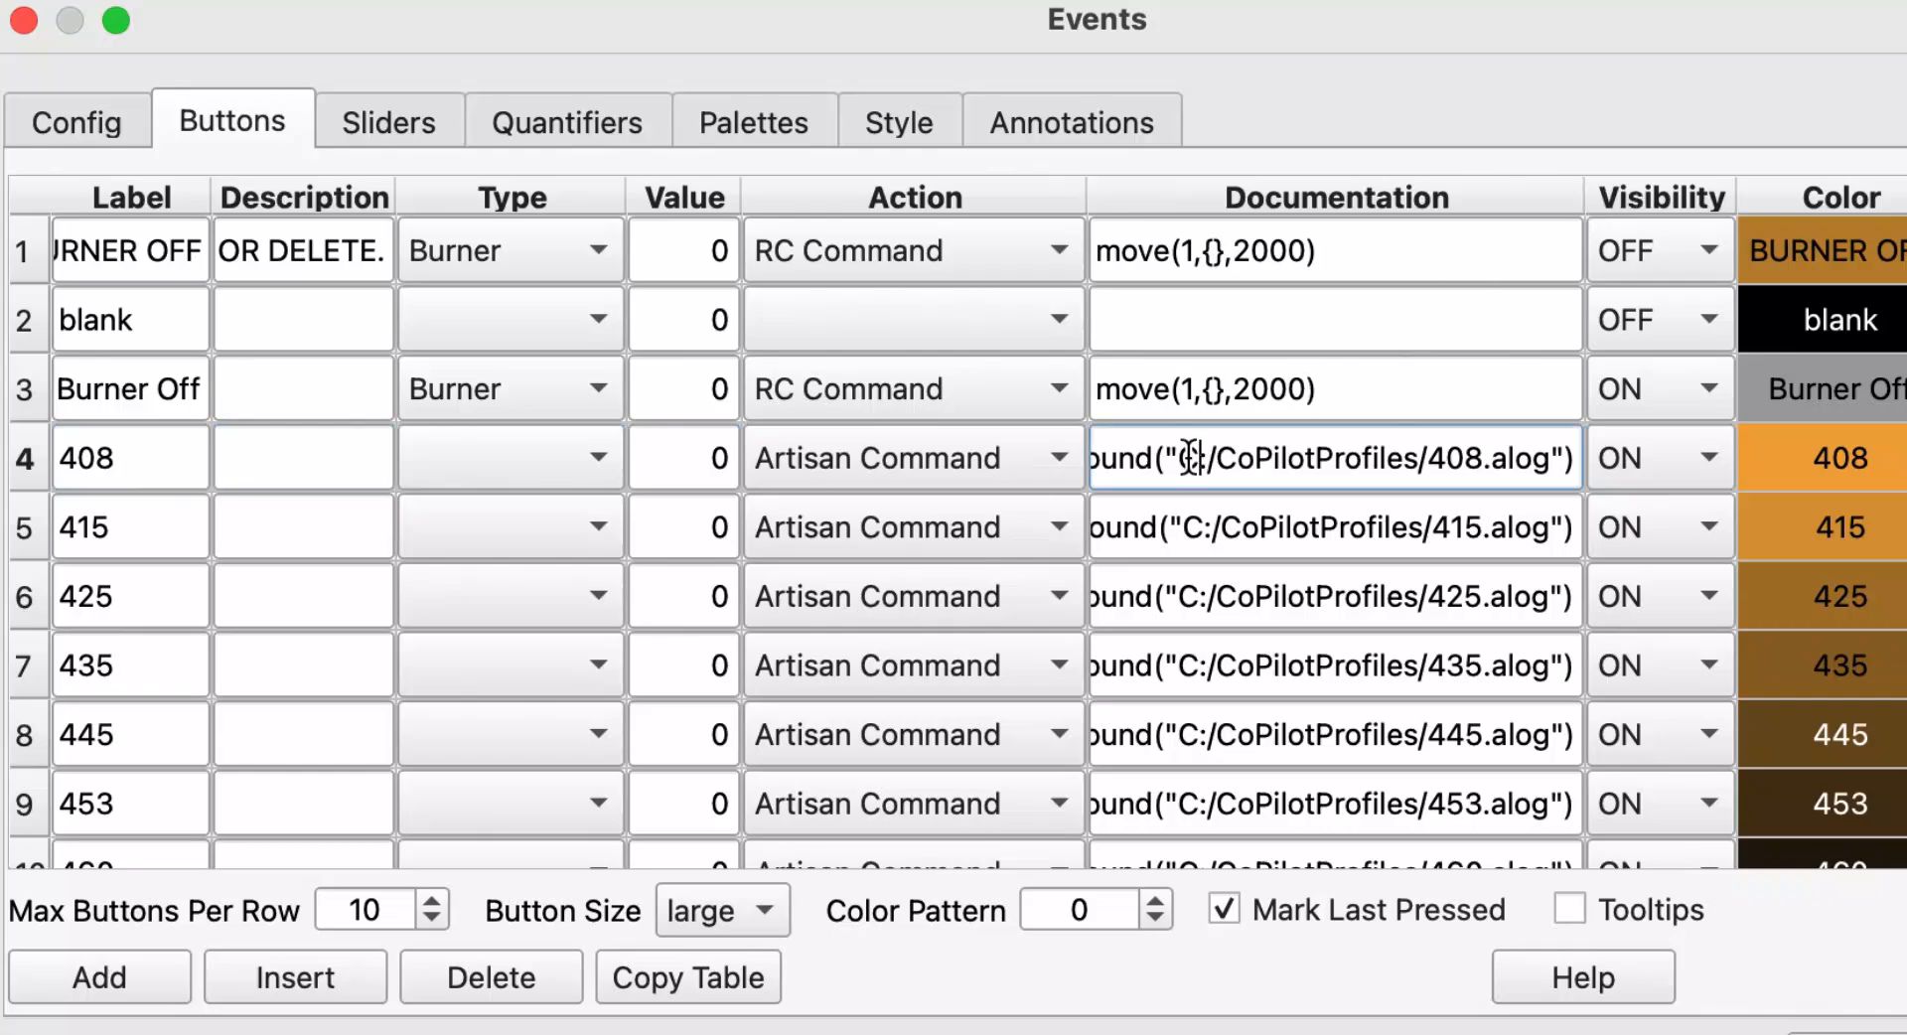
pyautogui.doubleClick(1190, 458)
pyautogui.moveTo(1189, 458)
pyautogui.mouseDown()
pyautogui.moveTo(1331, 455)
pyautogui.moveTo(1213, 478)
pyautogui.mouseUp()
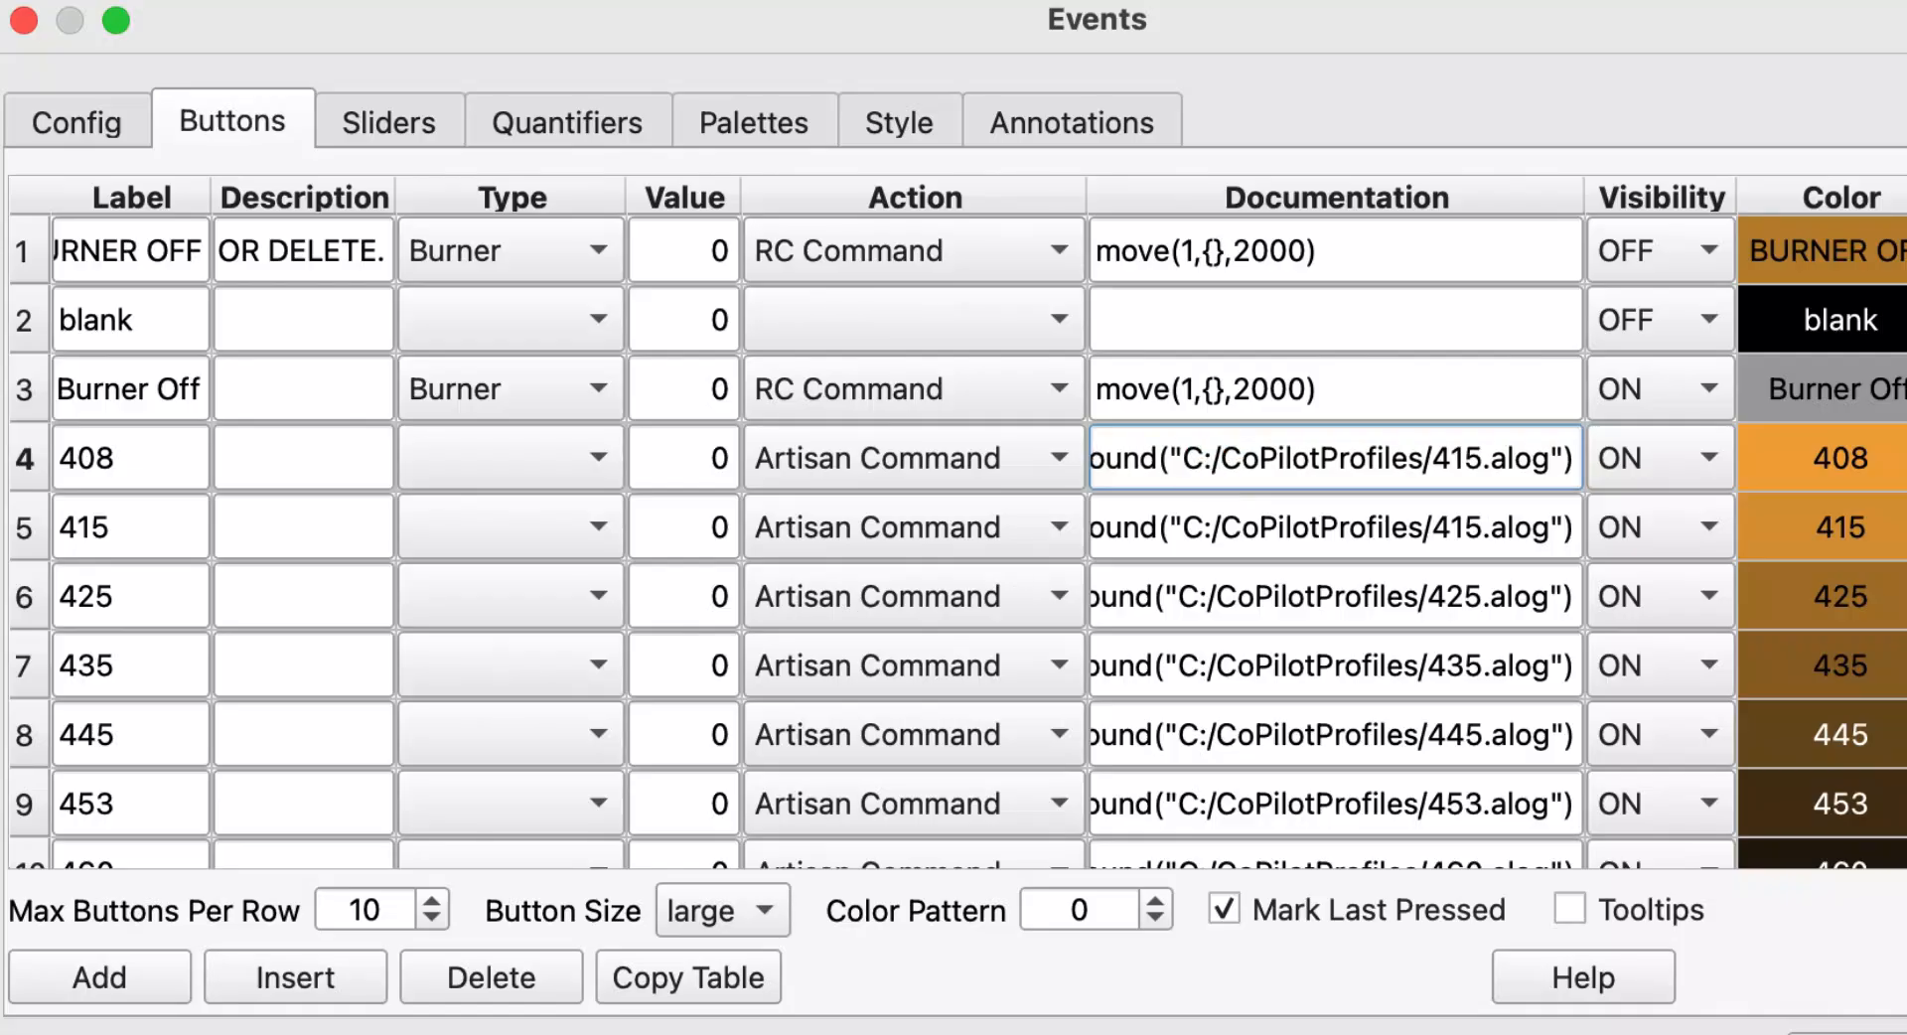
pyautogui.click(1211, 459)
pyautogui.press('BackSpace')
pyautogui.press('BackSpace')
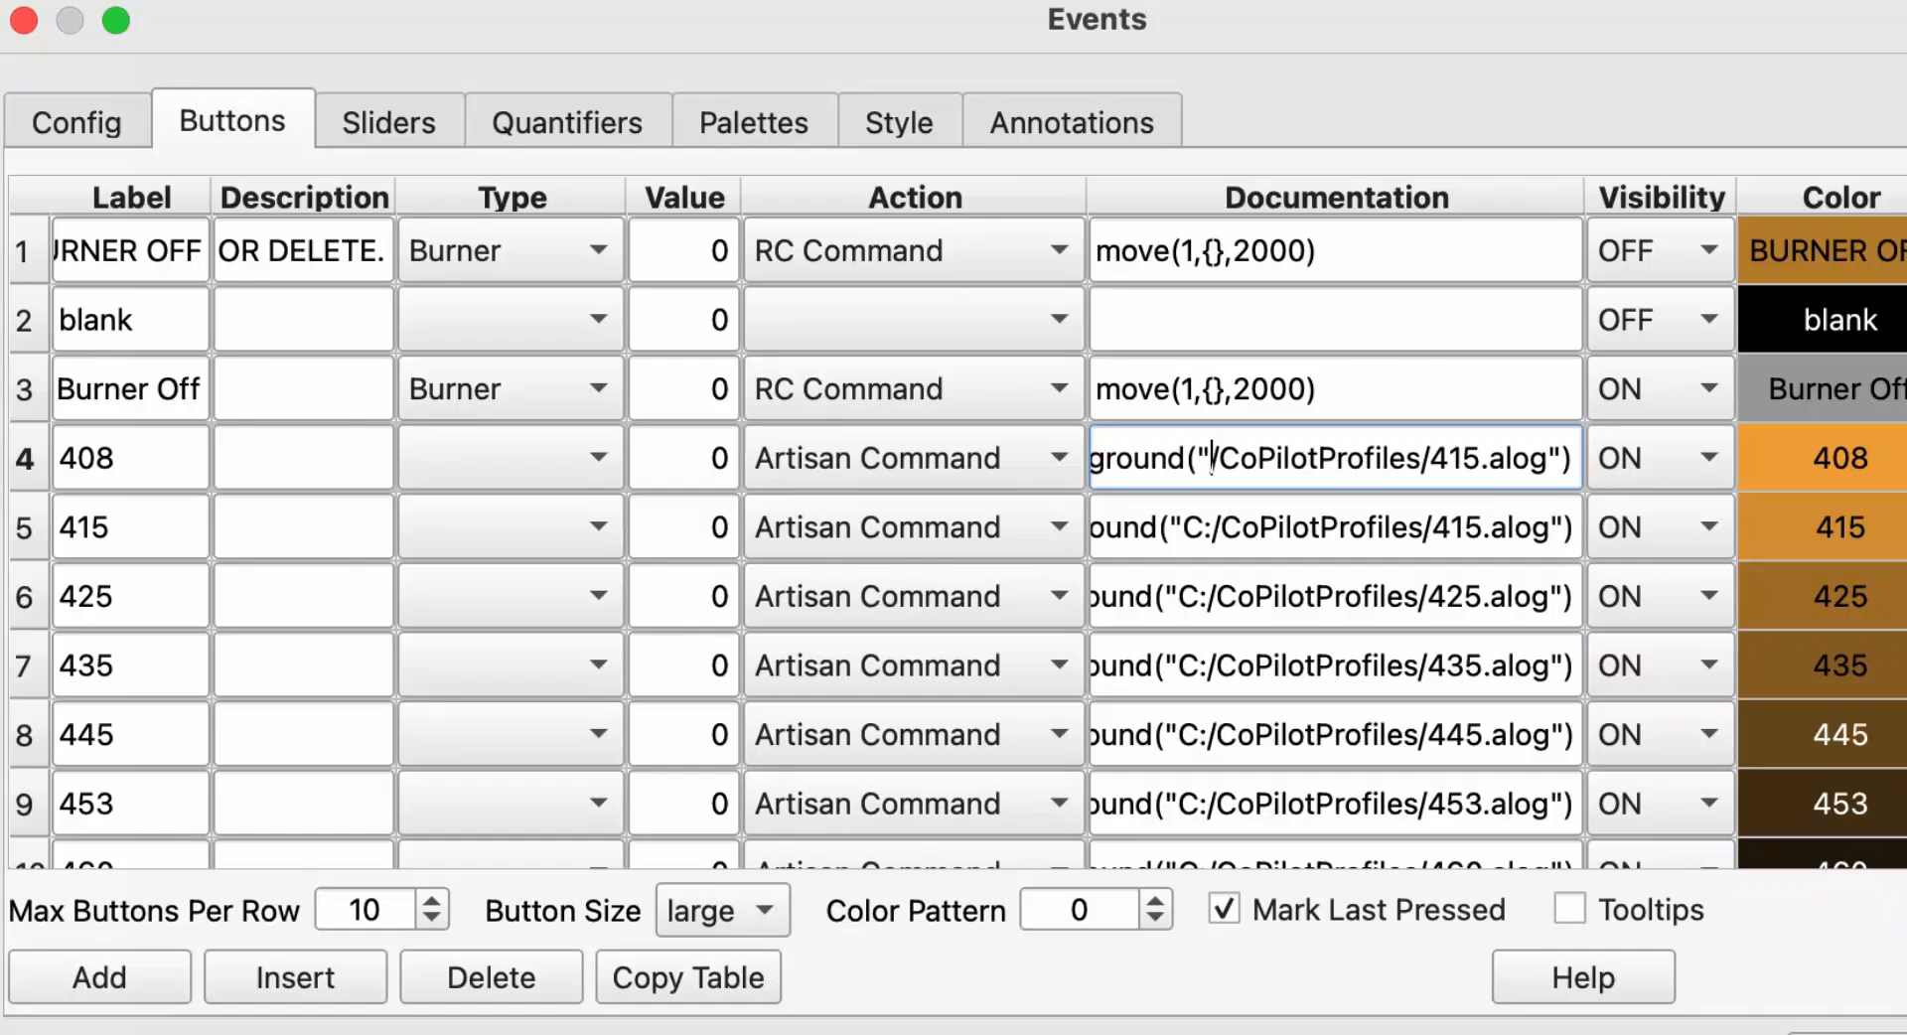
pyautogui.write('/')
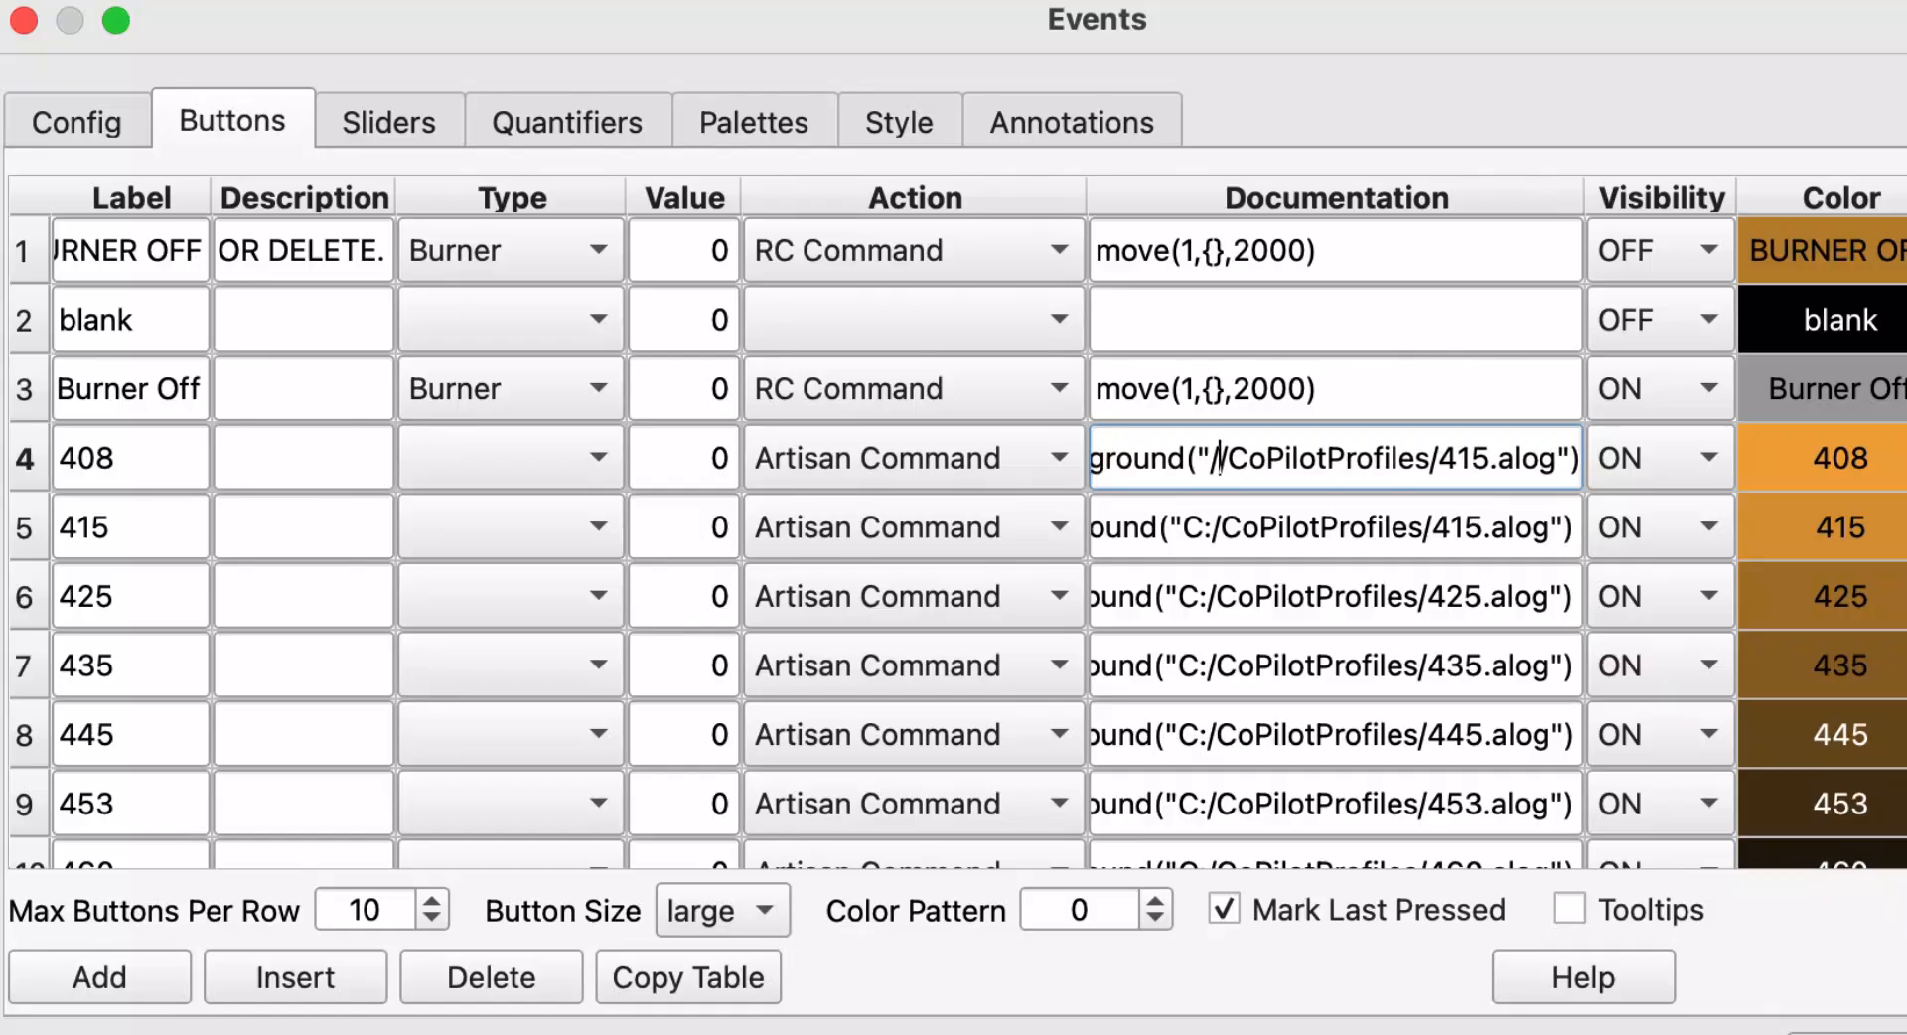
pyautogui.write('User')
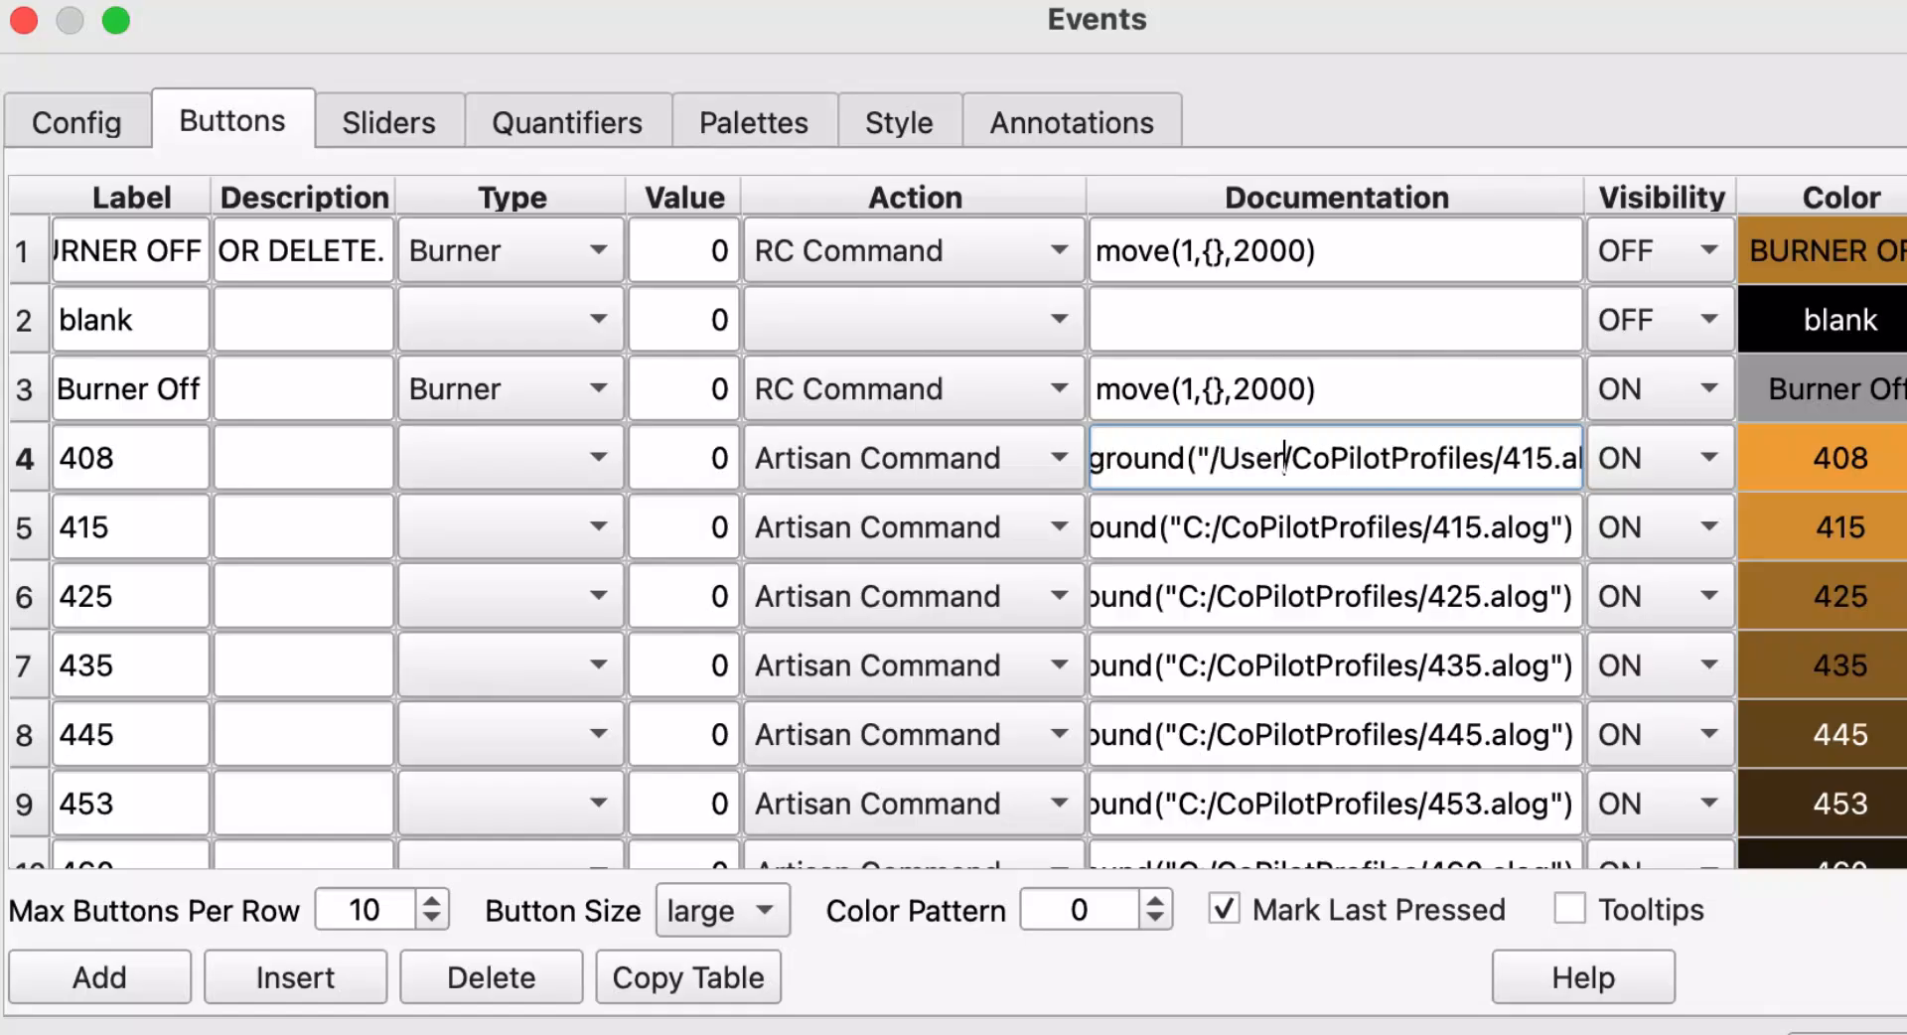
pyautogui.write('s')
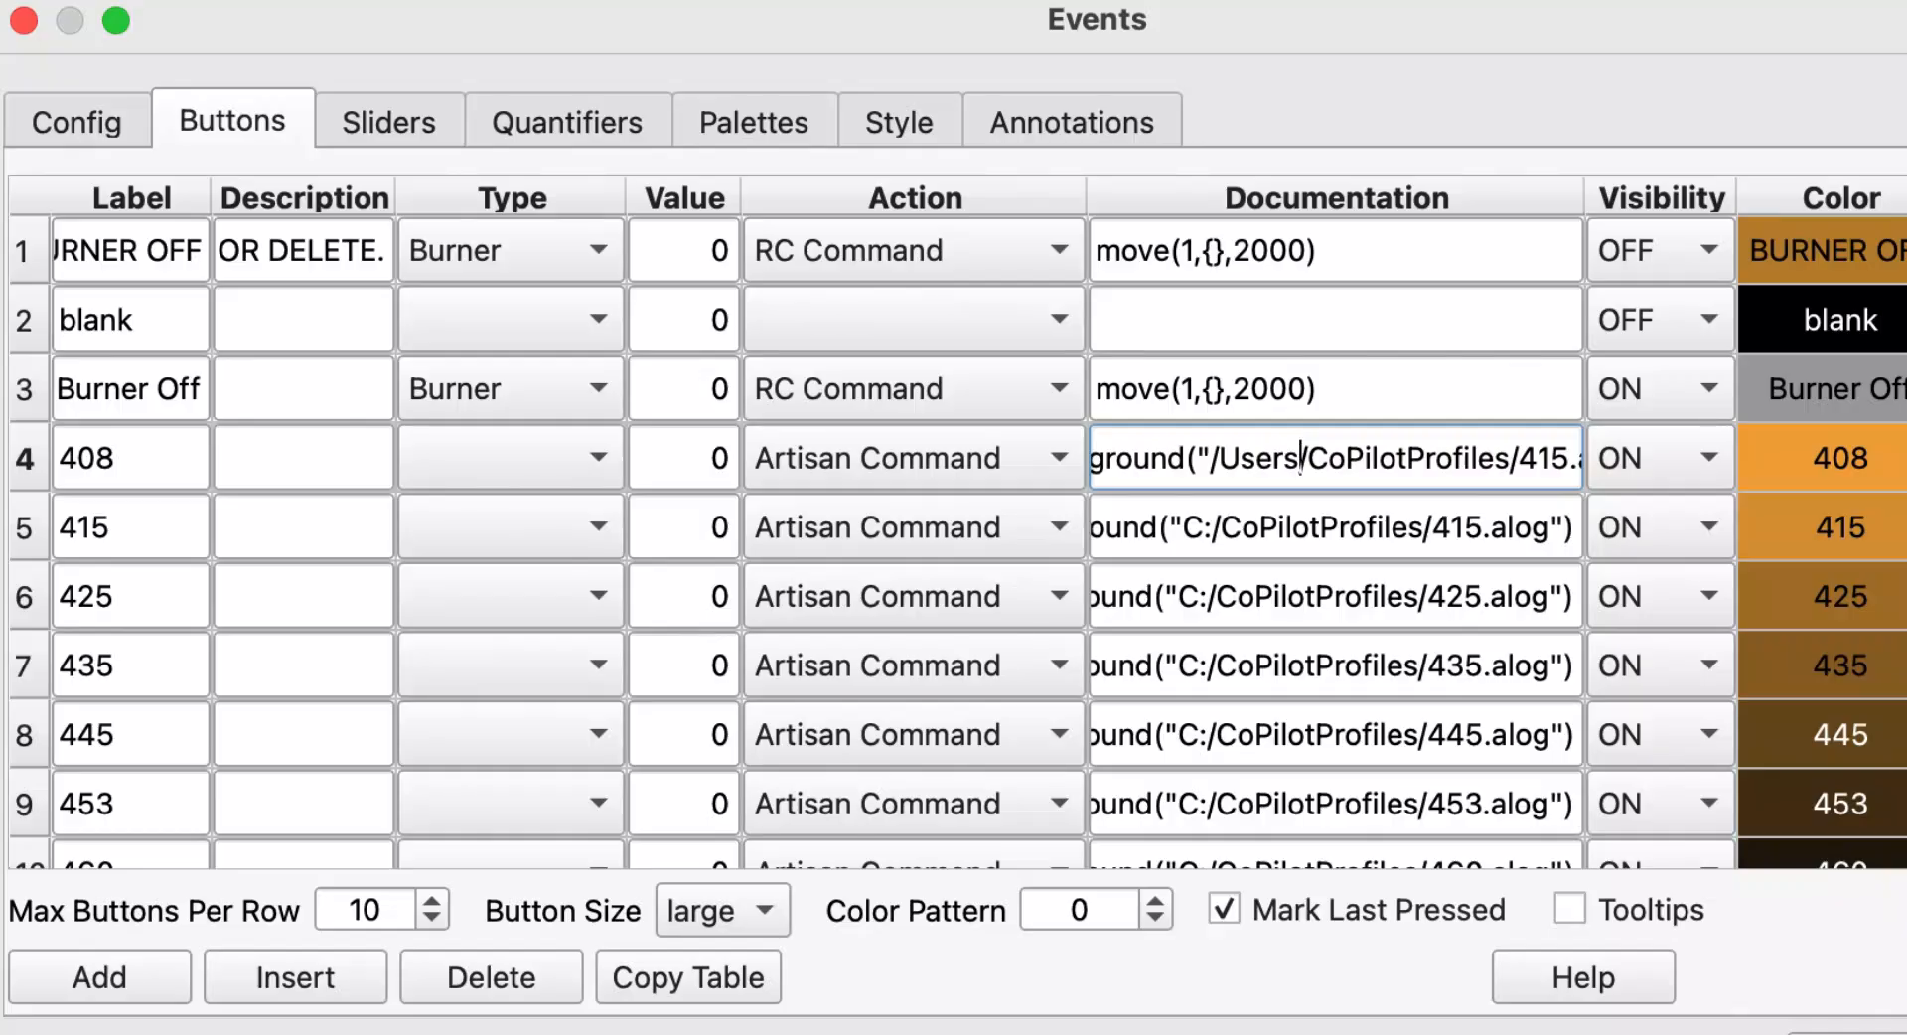
pyautogui.write('/')
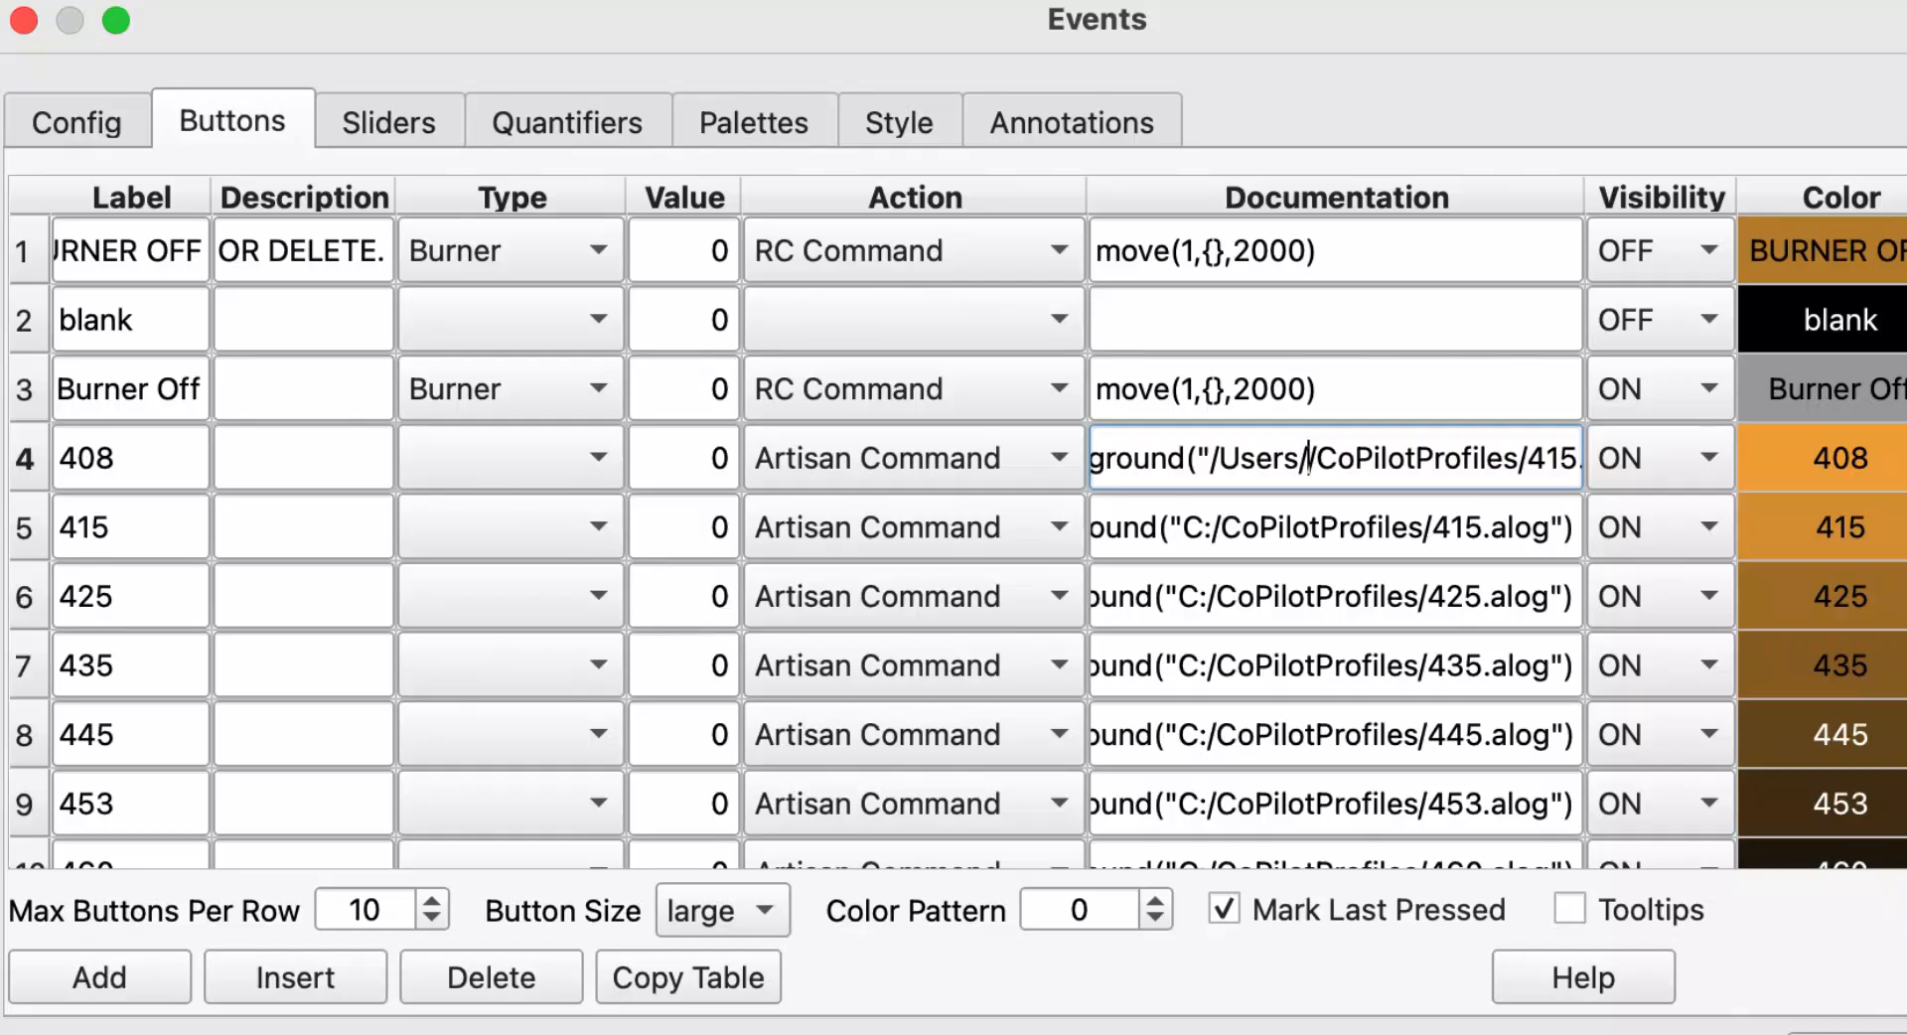
pyautogui.write('Her')
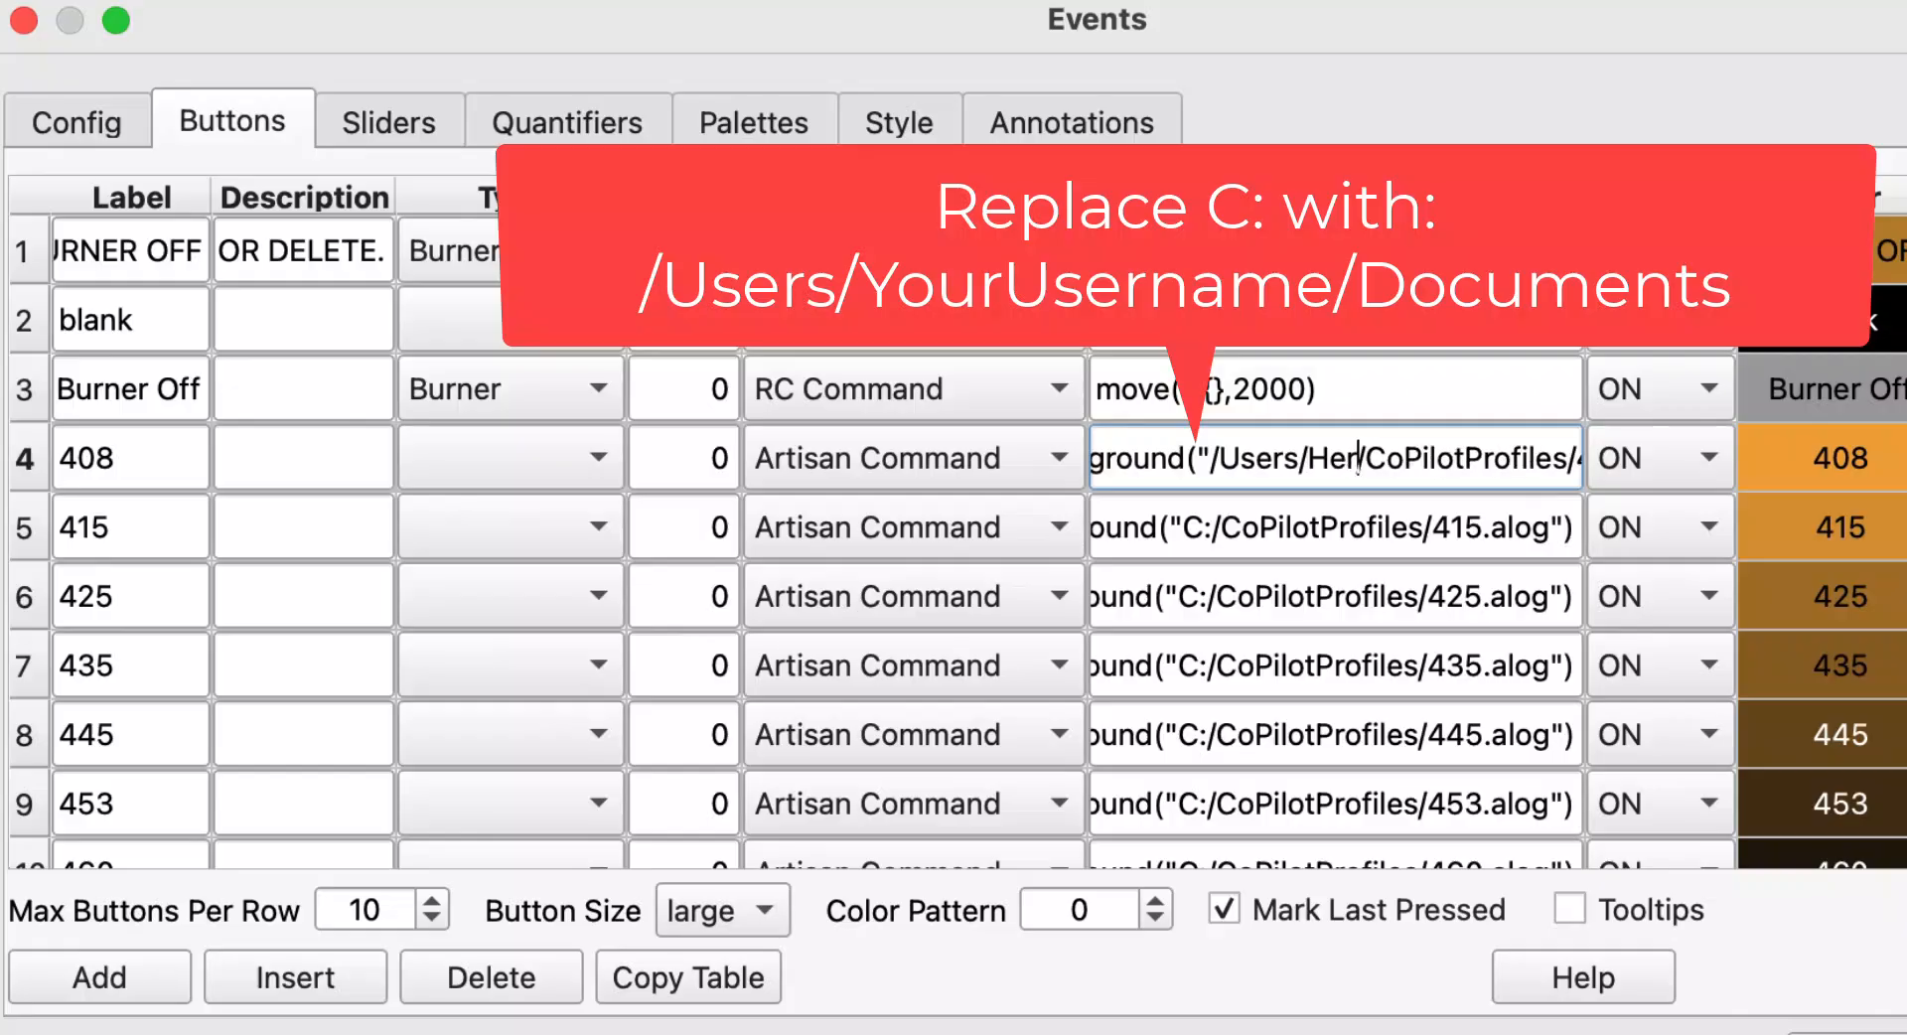
pyautogui.write('metheu')
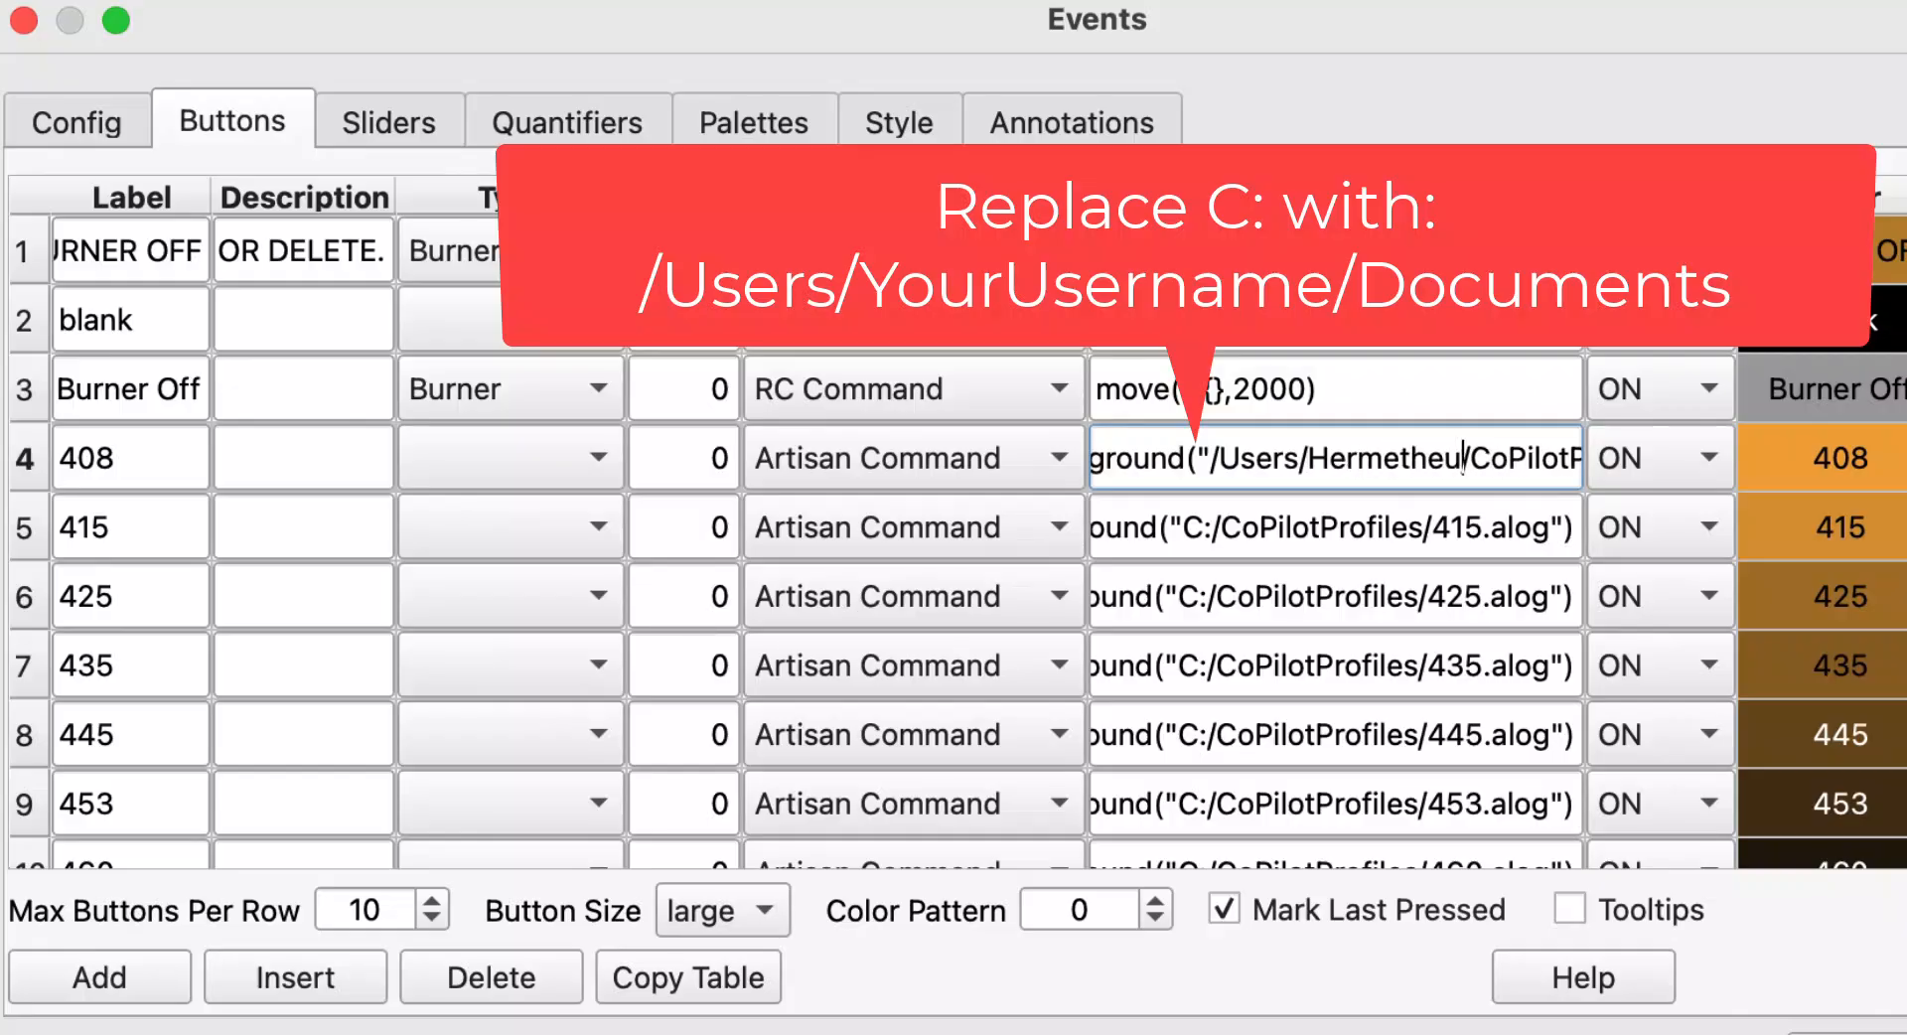
pyautogui.write('s/')
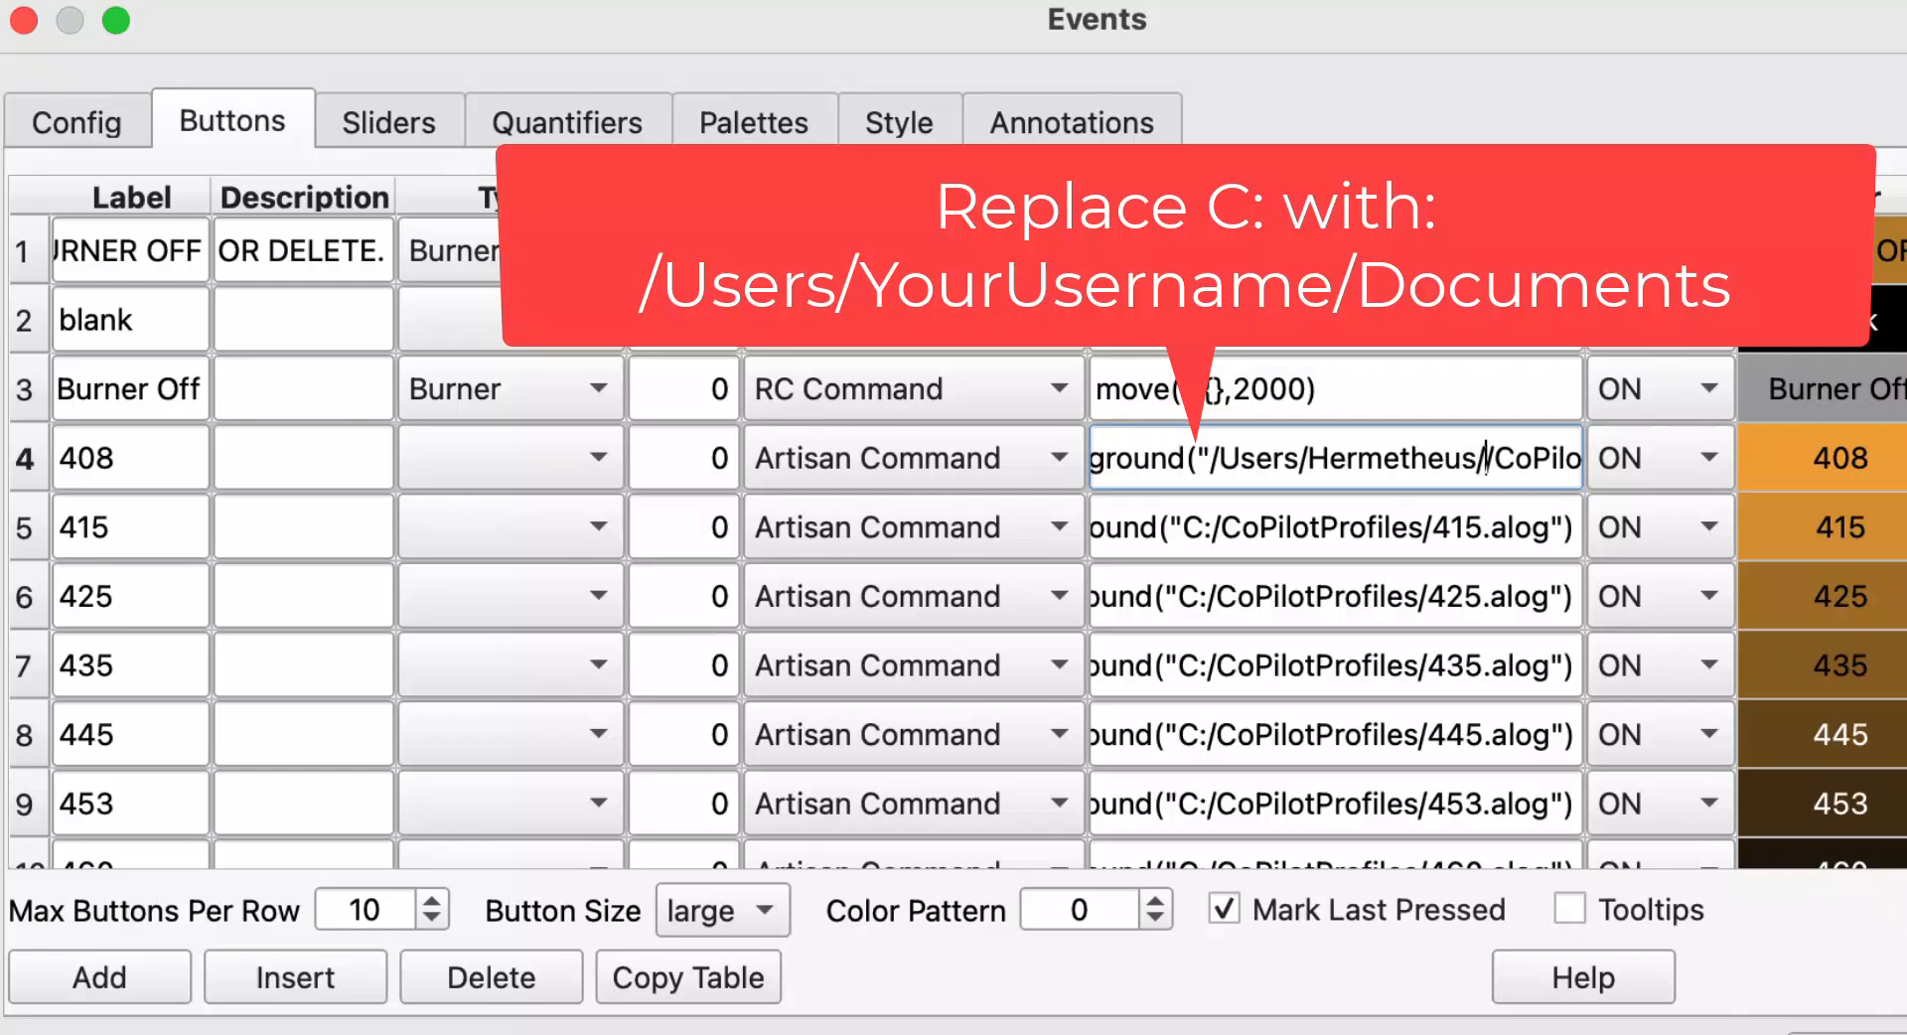
pyautogui.write('D')
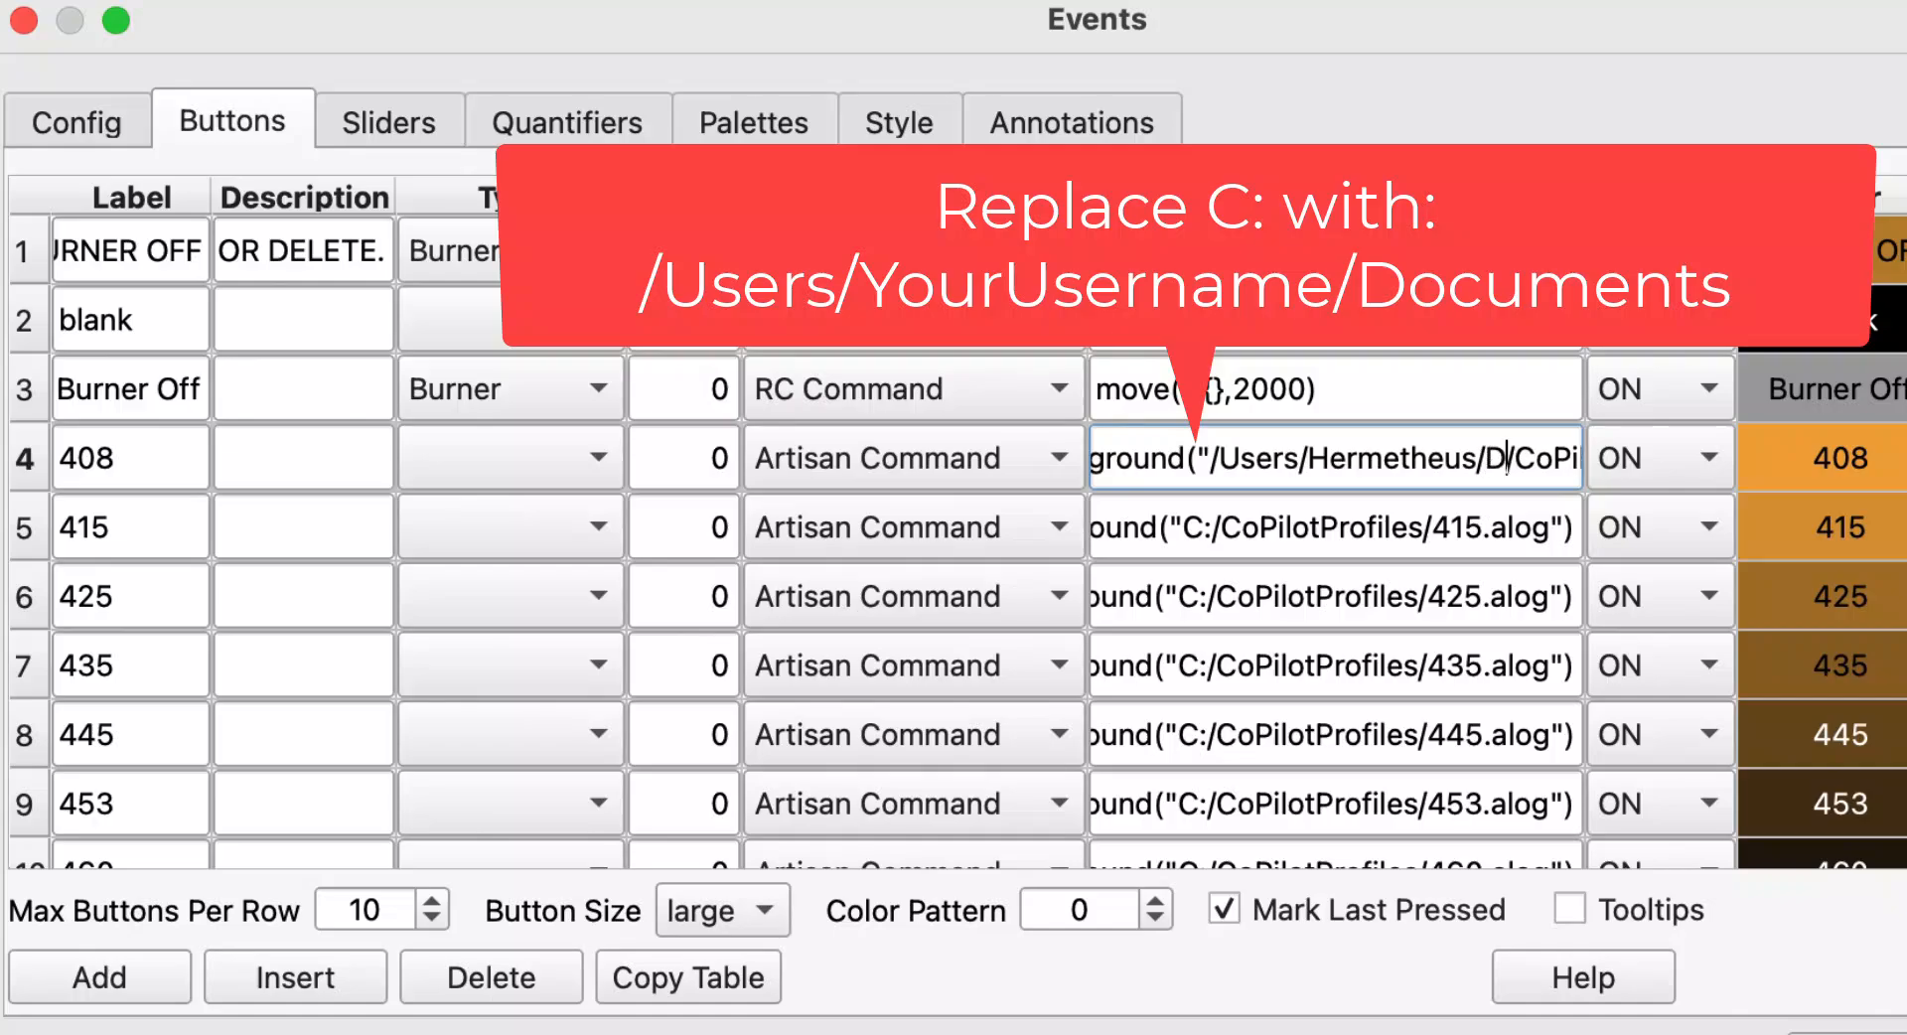
pyautogui.write('ocuments/')
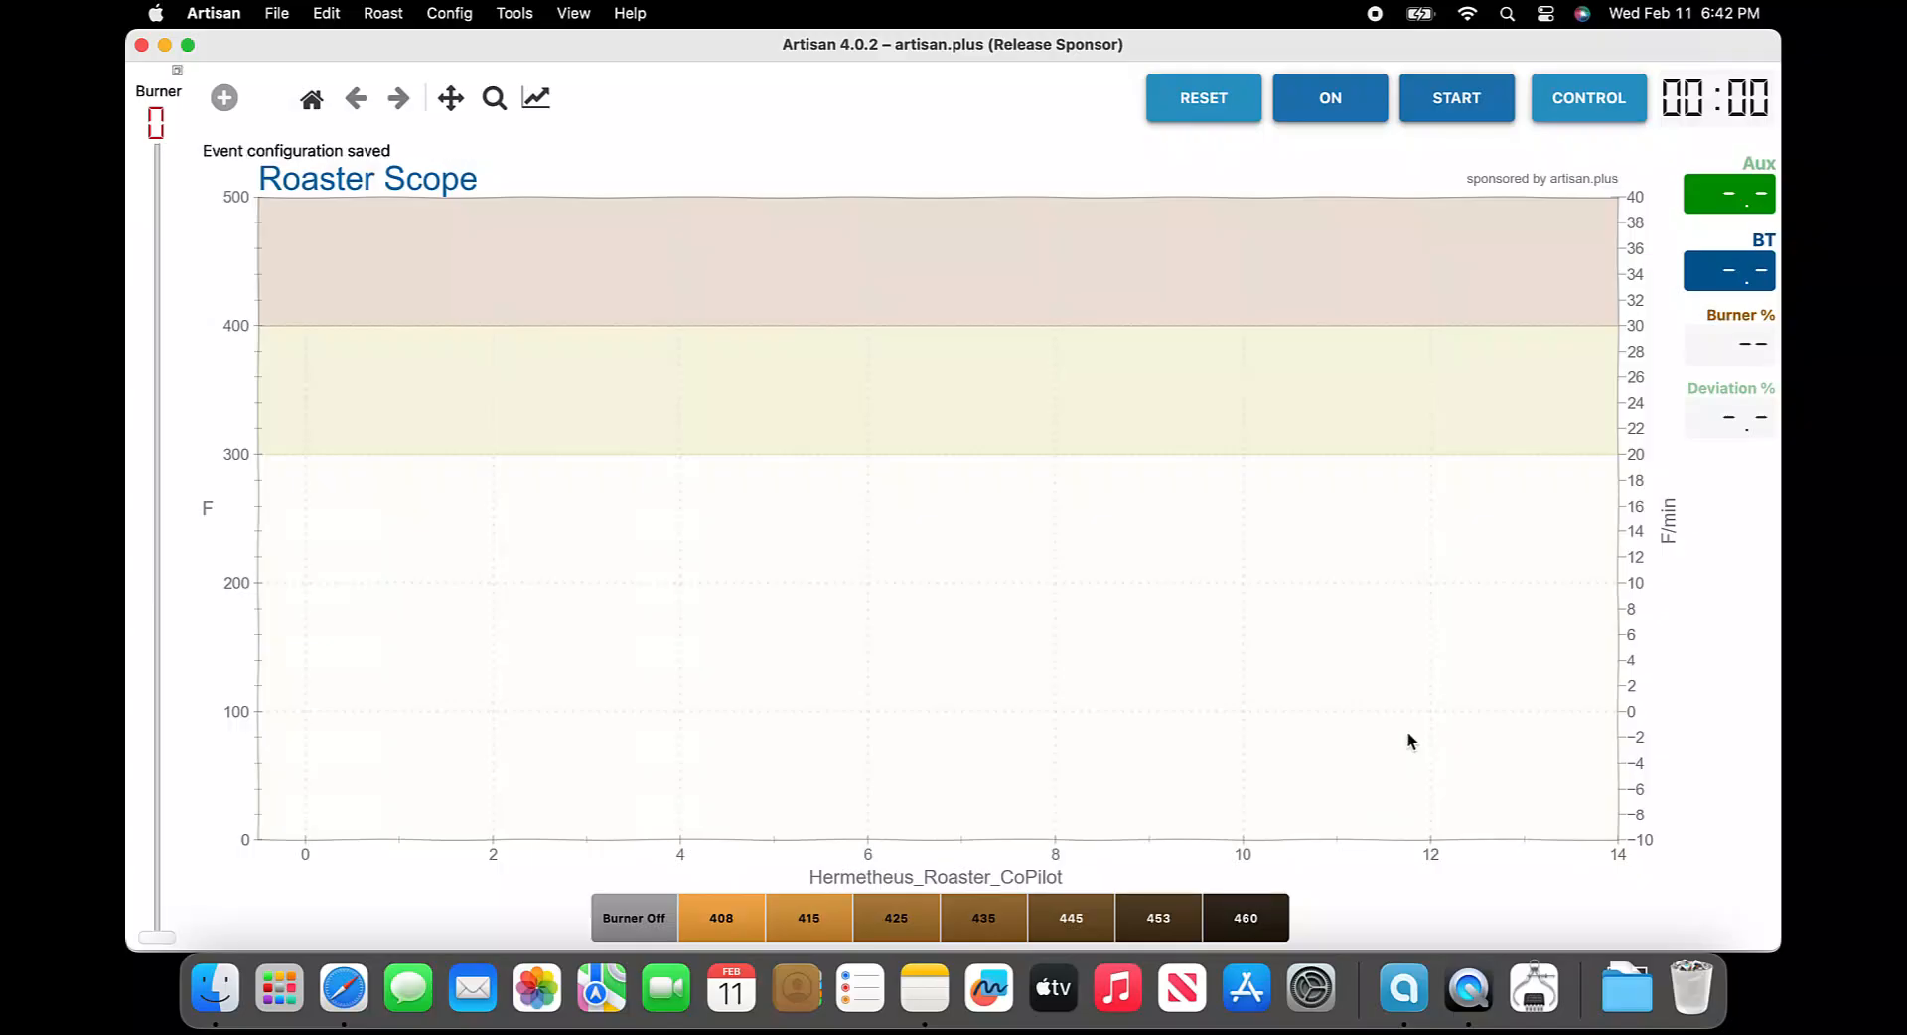
# Test the 408 event button, allowing Artisan to access files in the Documents folder
pyautogui.click(706, 919)
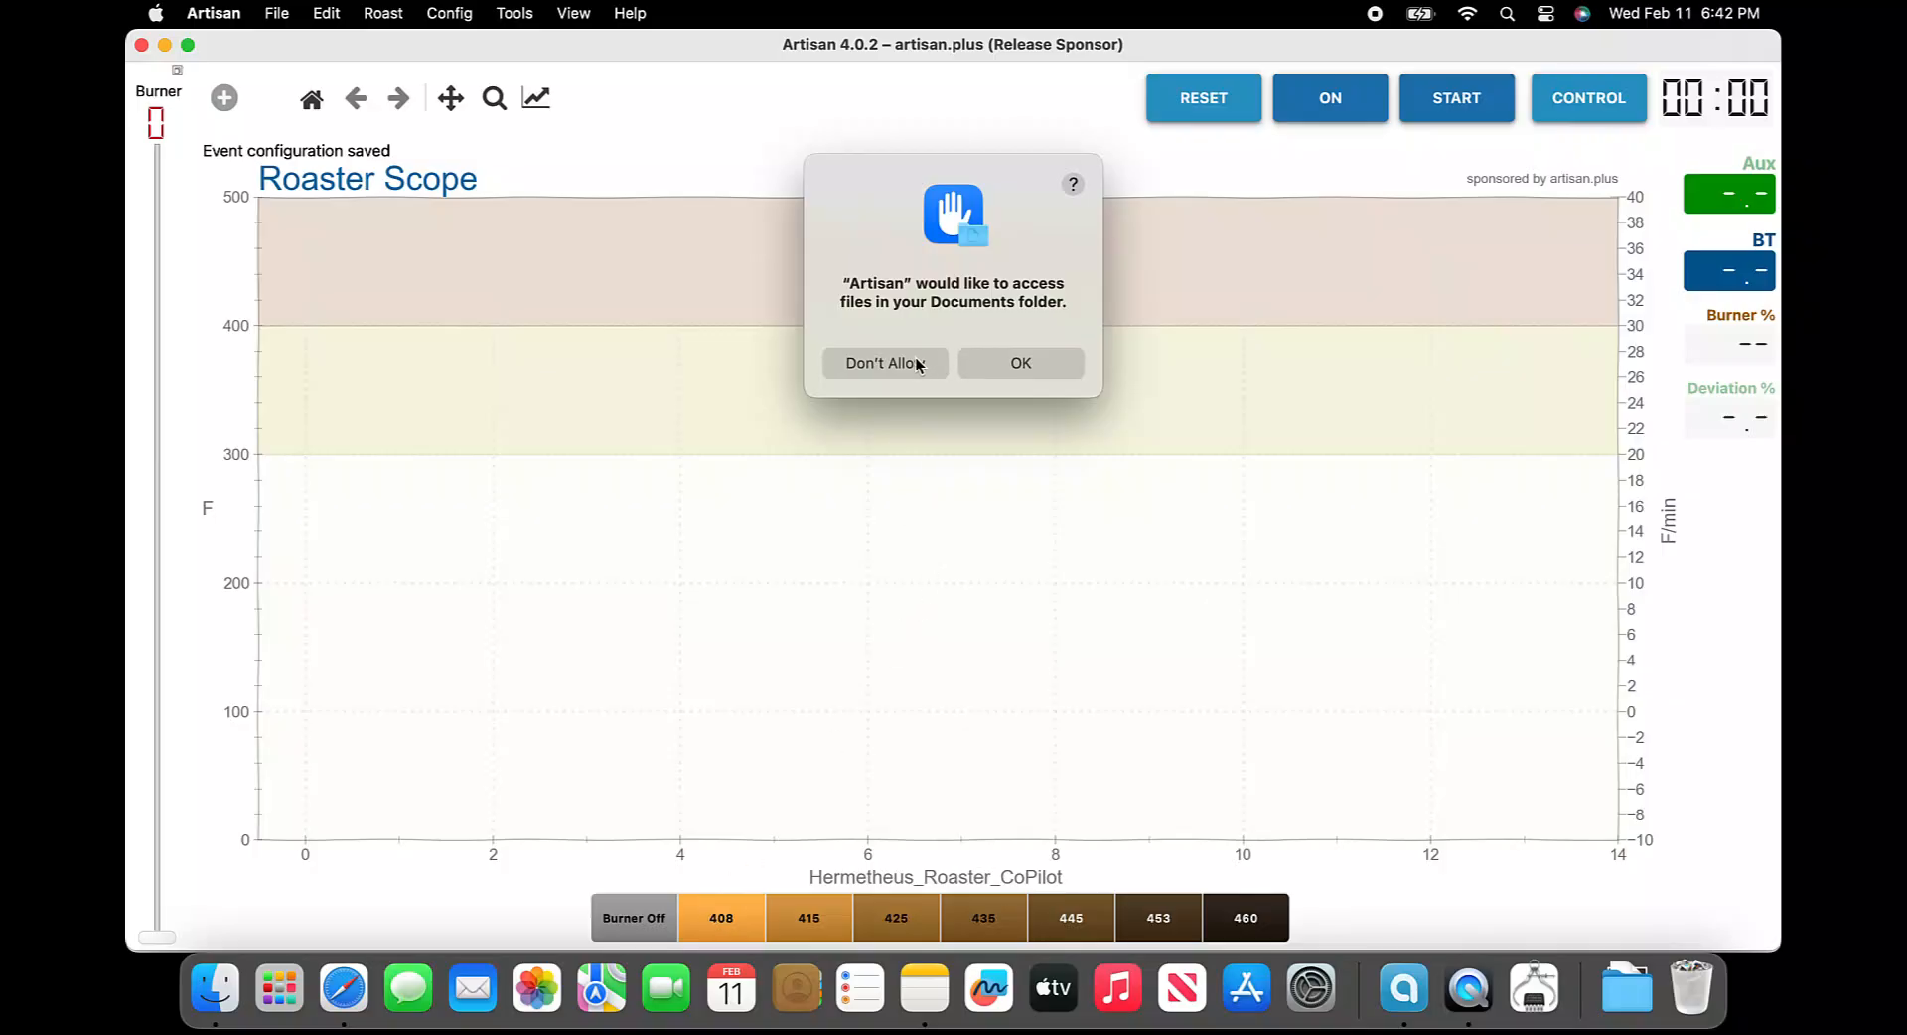
pyautogui.click(1004, 368)
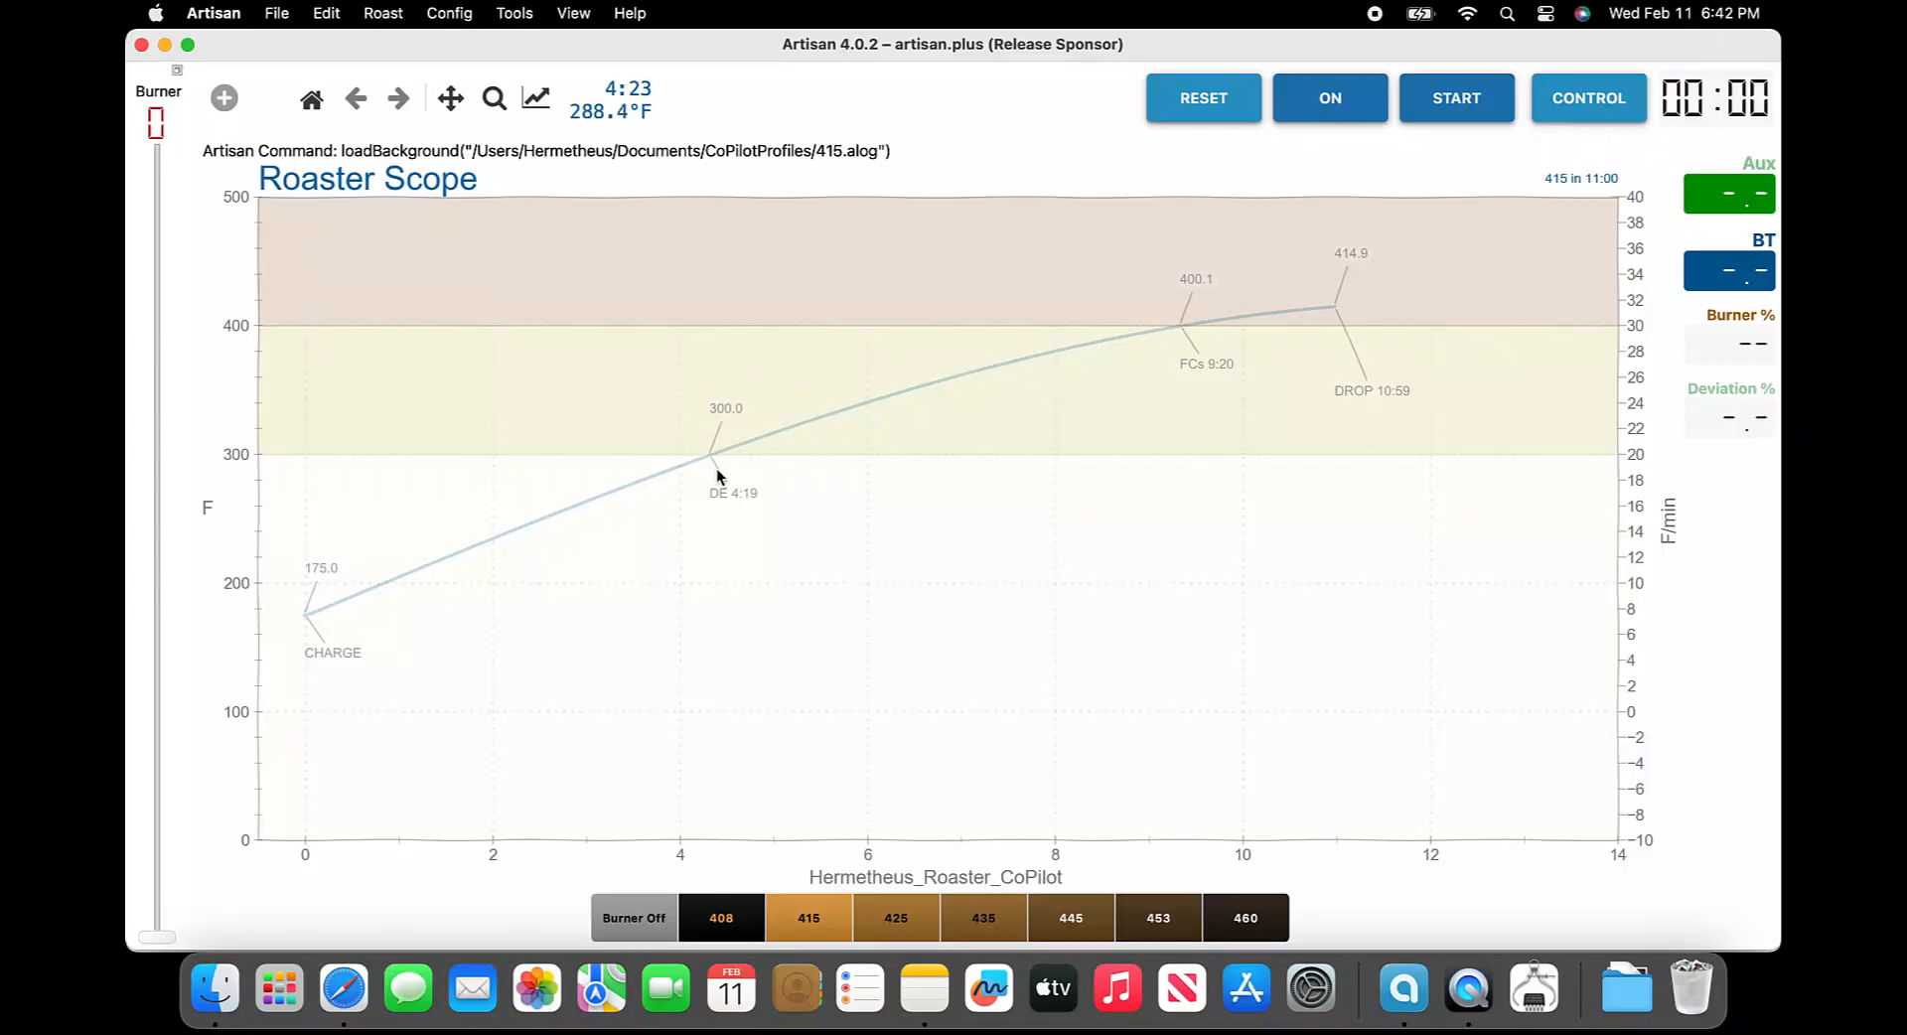
# Reopen the Events button configuration and copy the Documents path from button 408's command
pyautogui.click(449, 13)
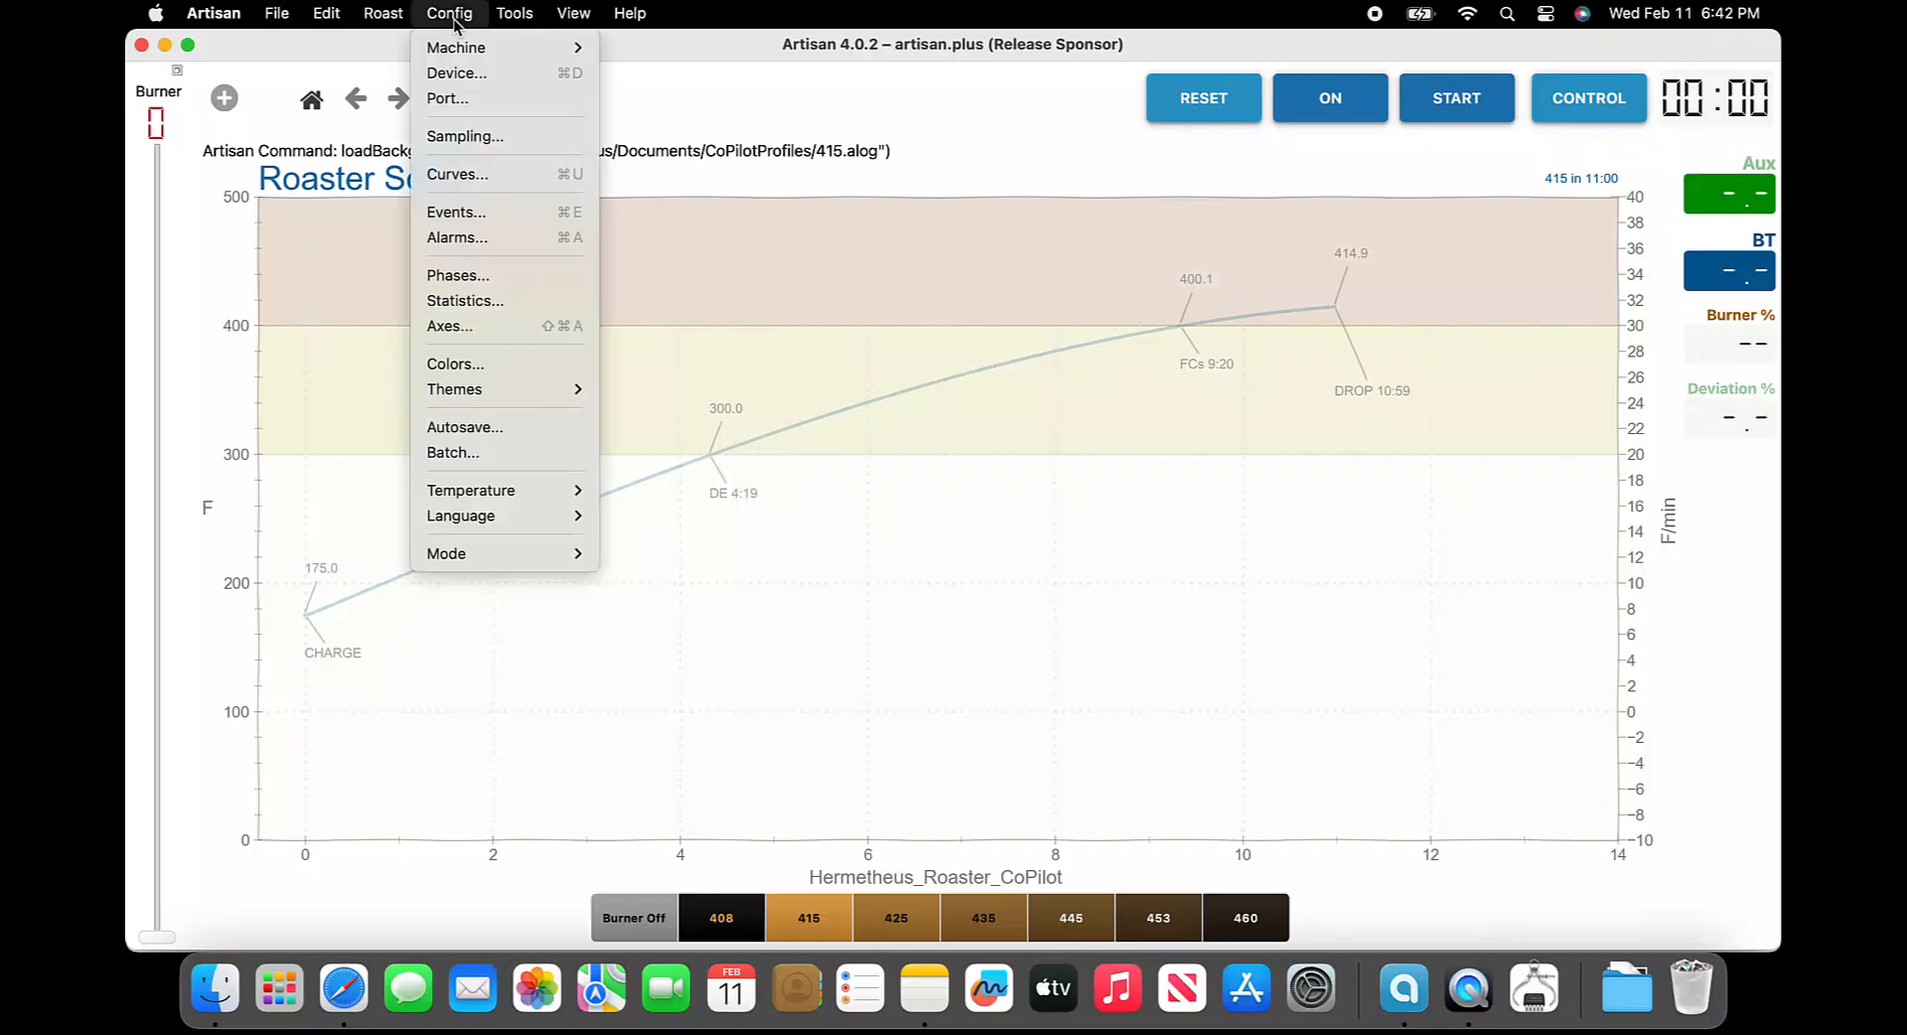
pyautogui.click(452, 212)
pyautogui.click(452, 212)
pyautogui.moveTo(707, 302); pyautogui.dragTo(1140, 296)
pyautogui.click(915, 380)
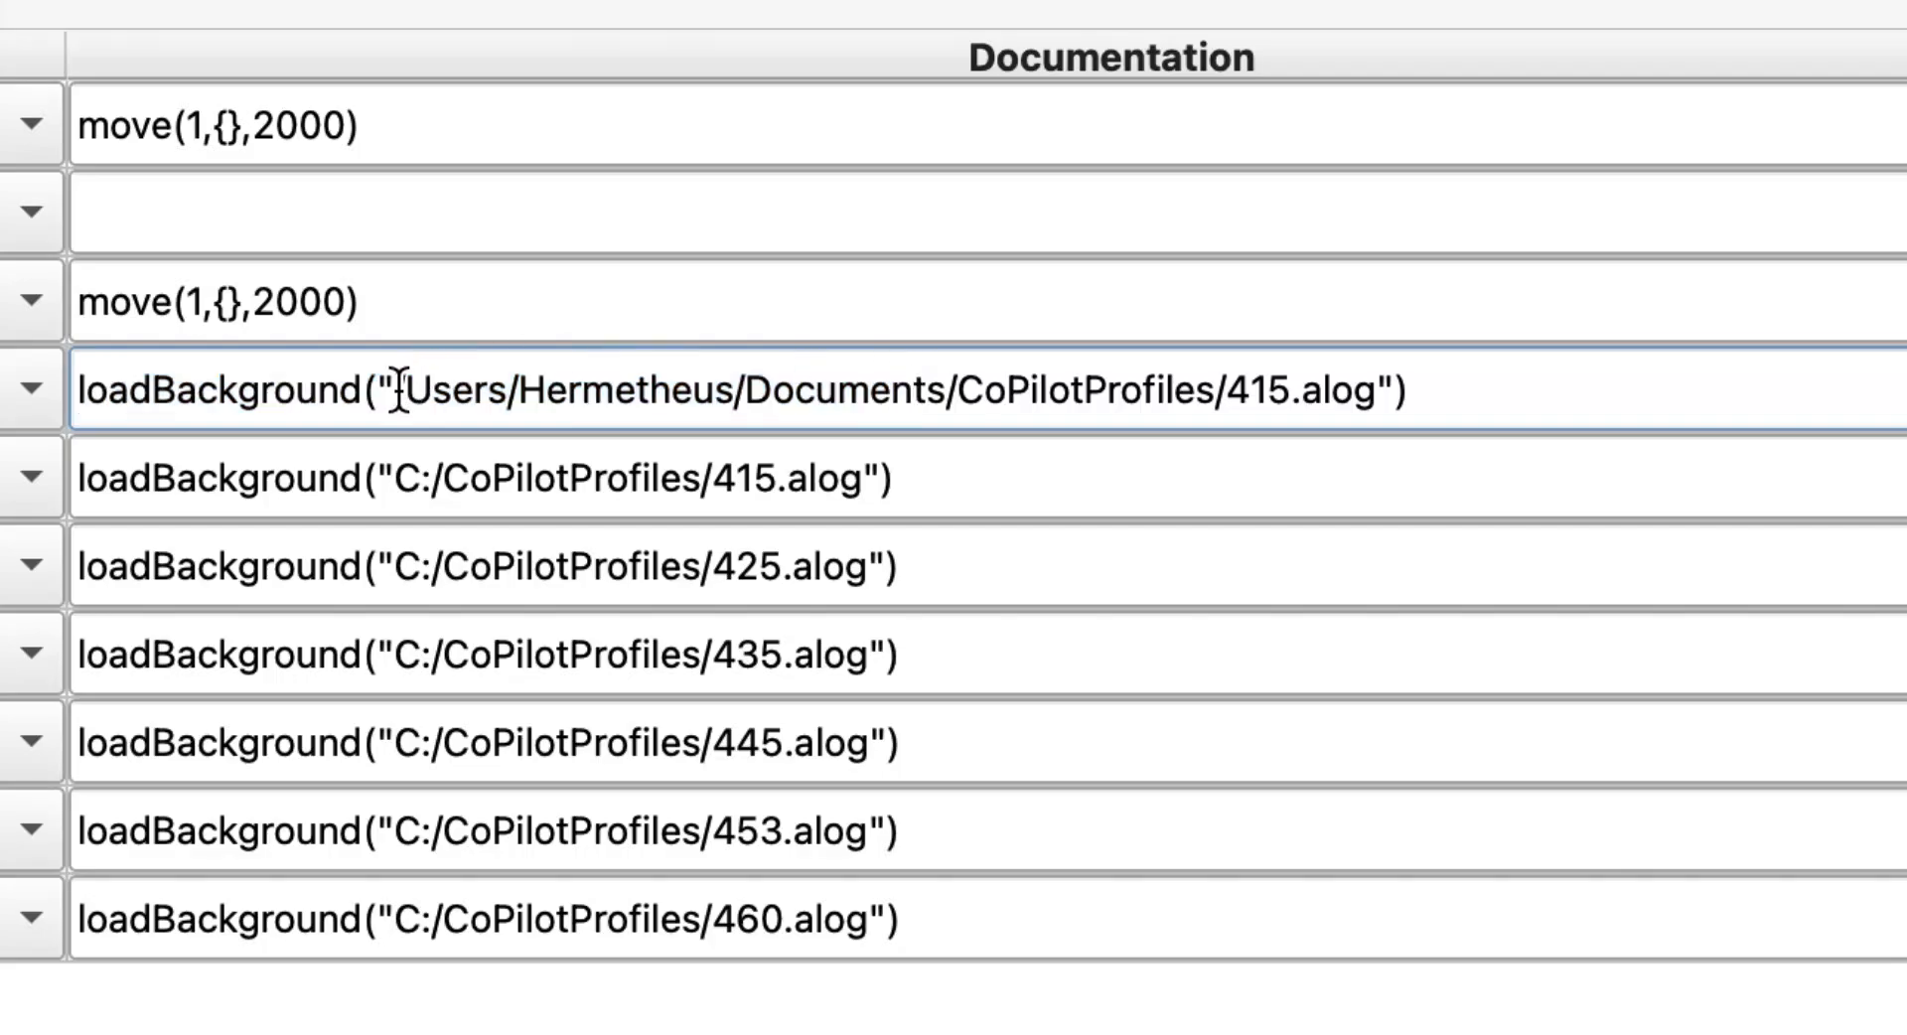
pyautogui.moveTo(400, 385); pyautogui.dragTo(955, 387)
pyautogui.press('super+c')
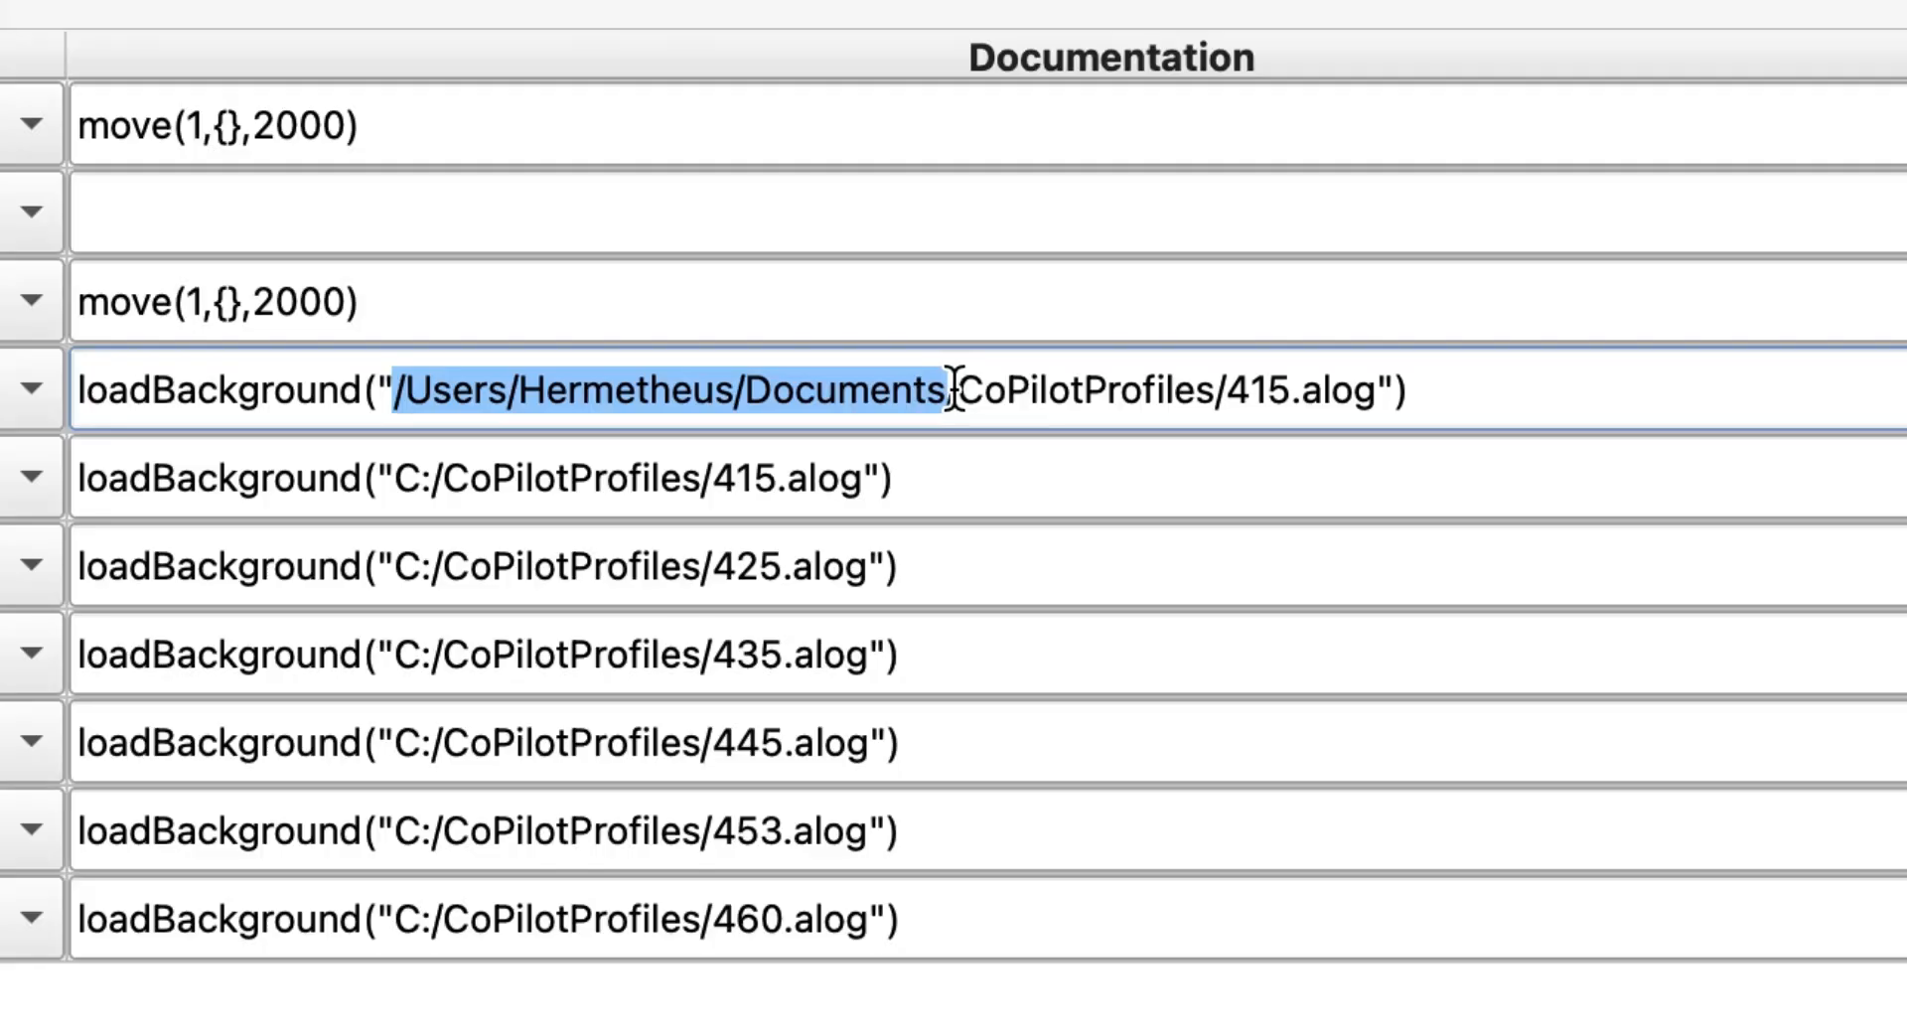
# Replace C: with the copied Documents path in the 415 and 425 button commands
pyautogui.click(420, 479)
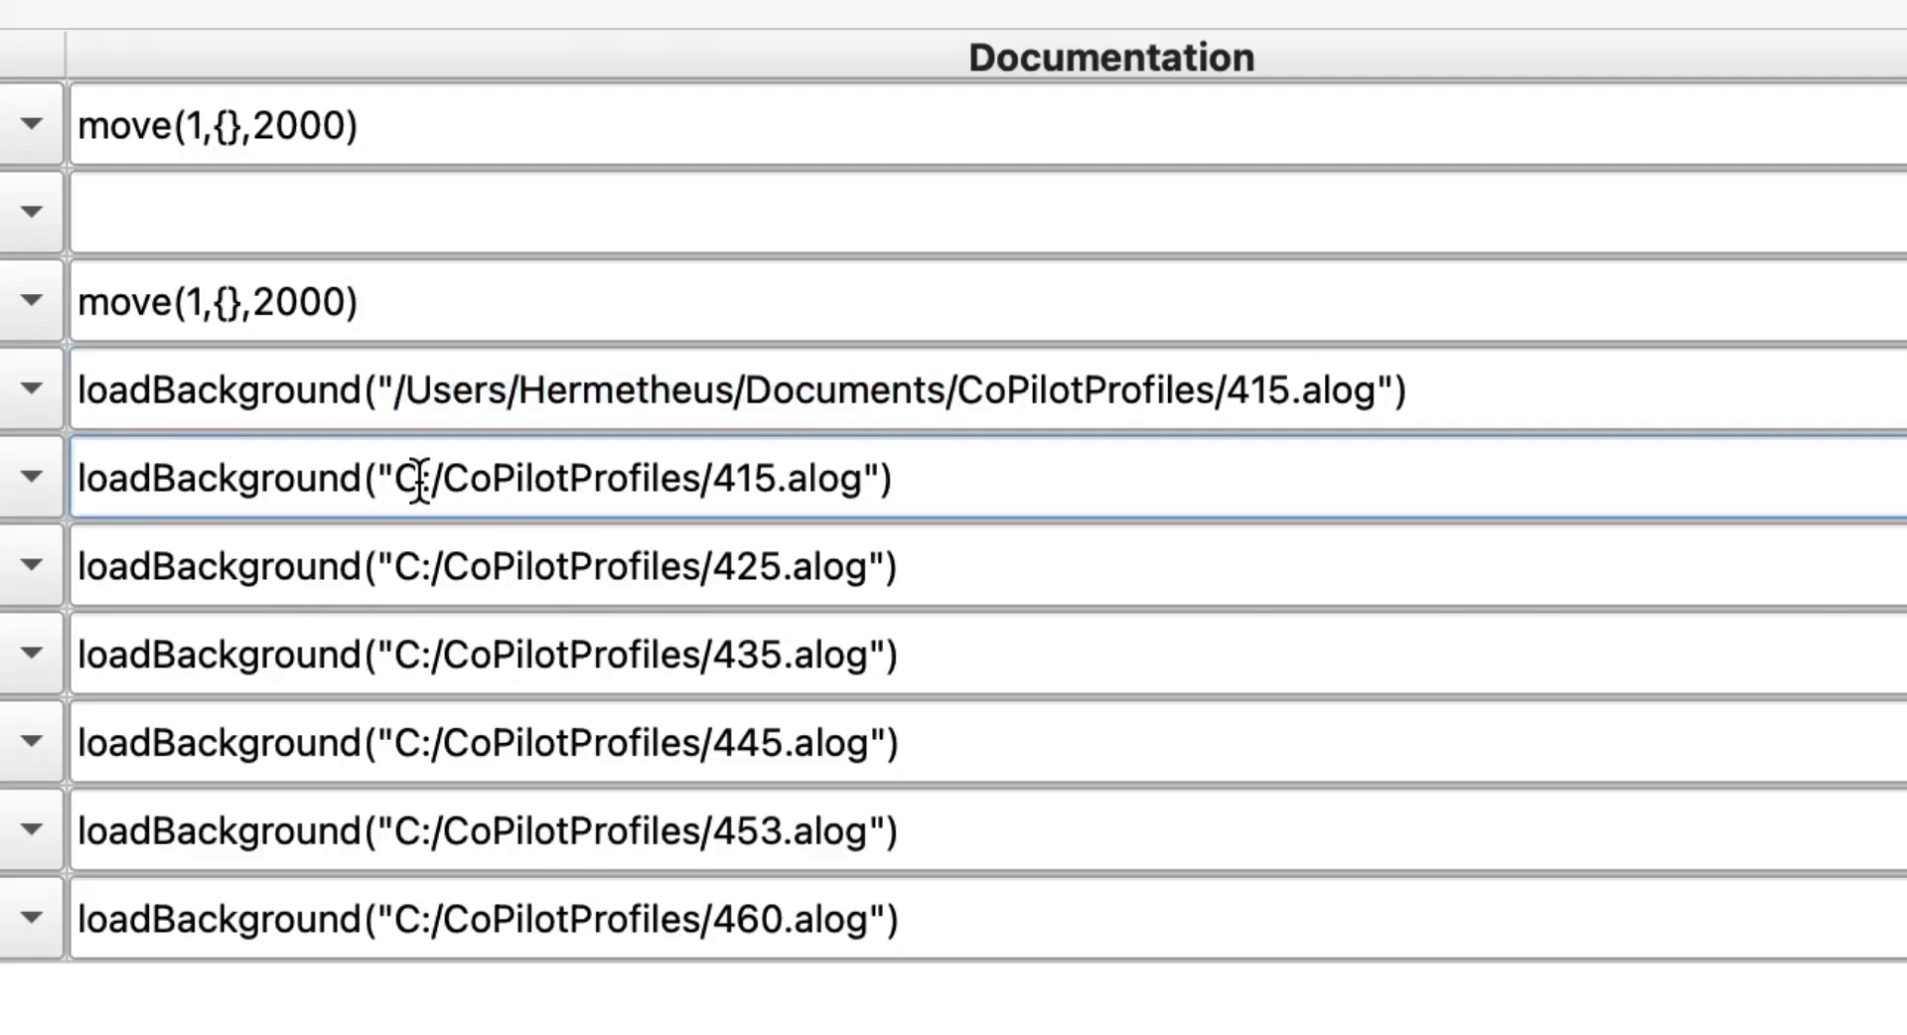
pyautogui.moveTo(392, 480); pyautogui.dragTo(438, 492)
pyautogui.press('super+v')
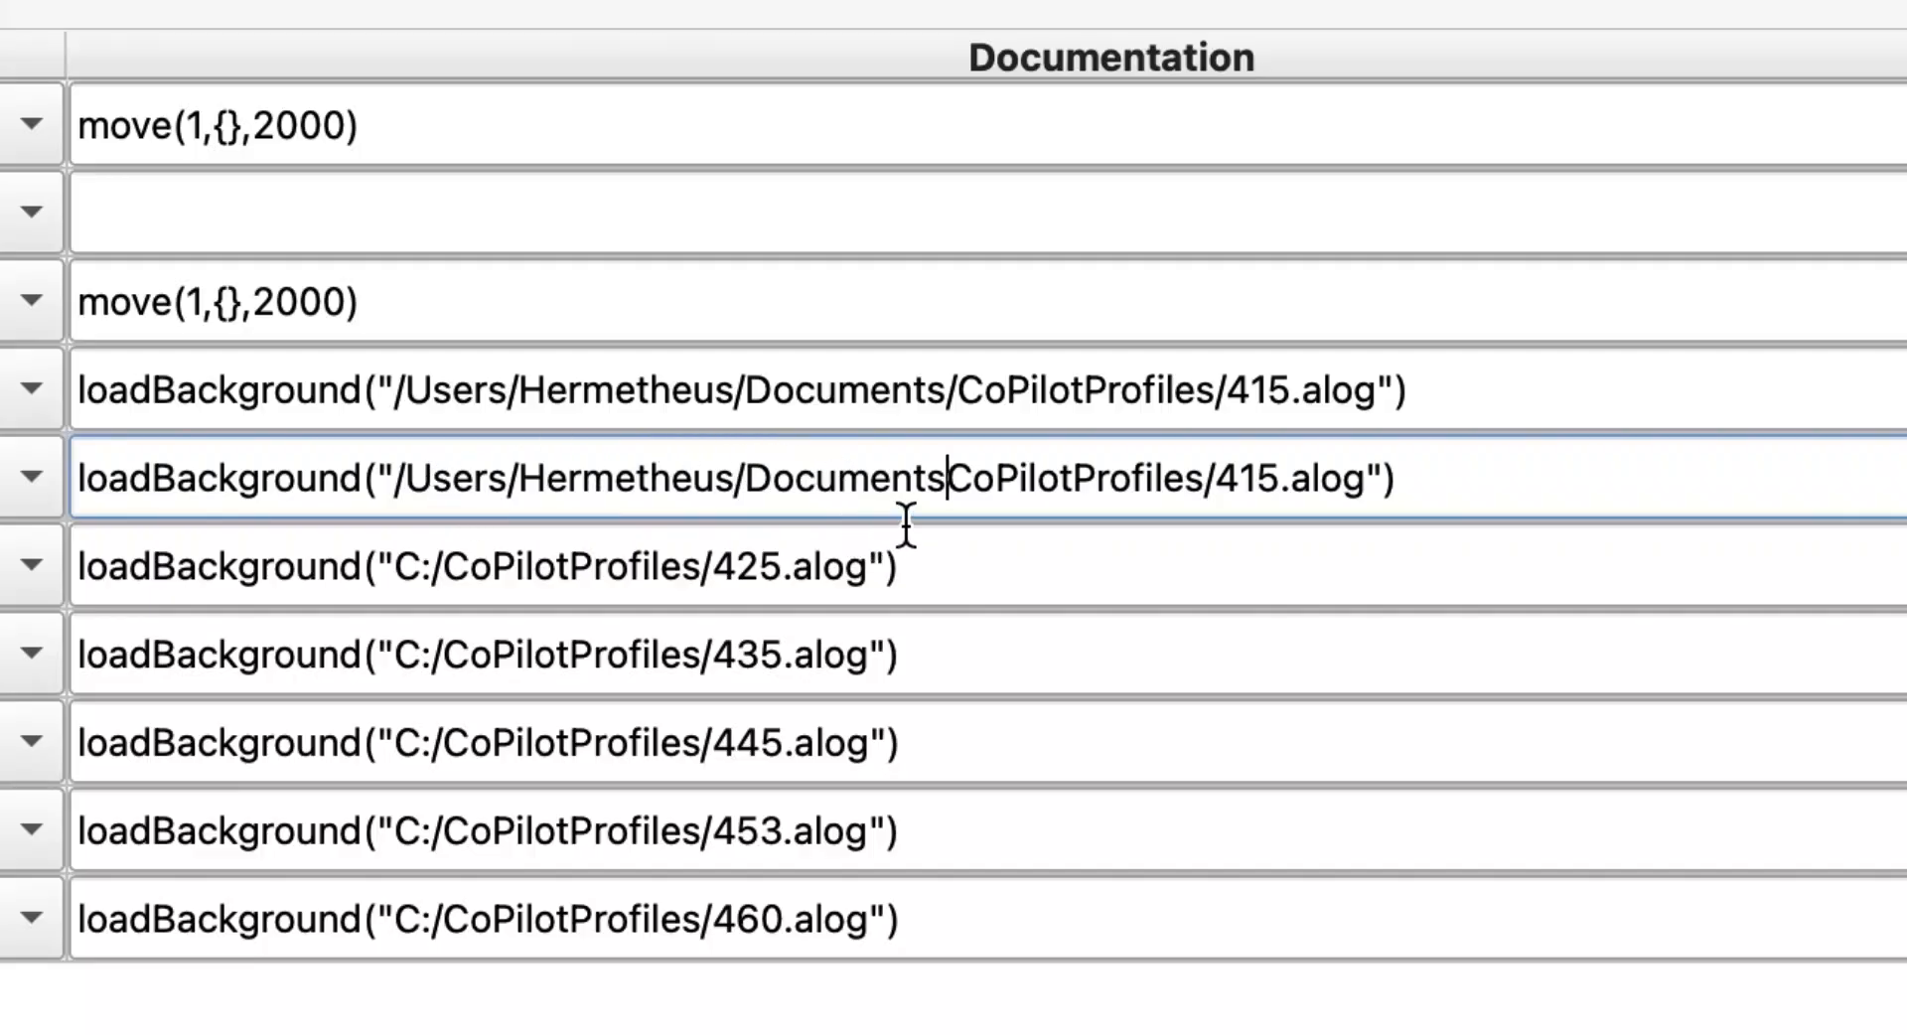
pyautogui.write('/')
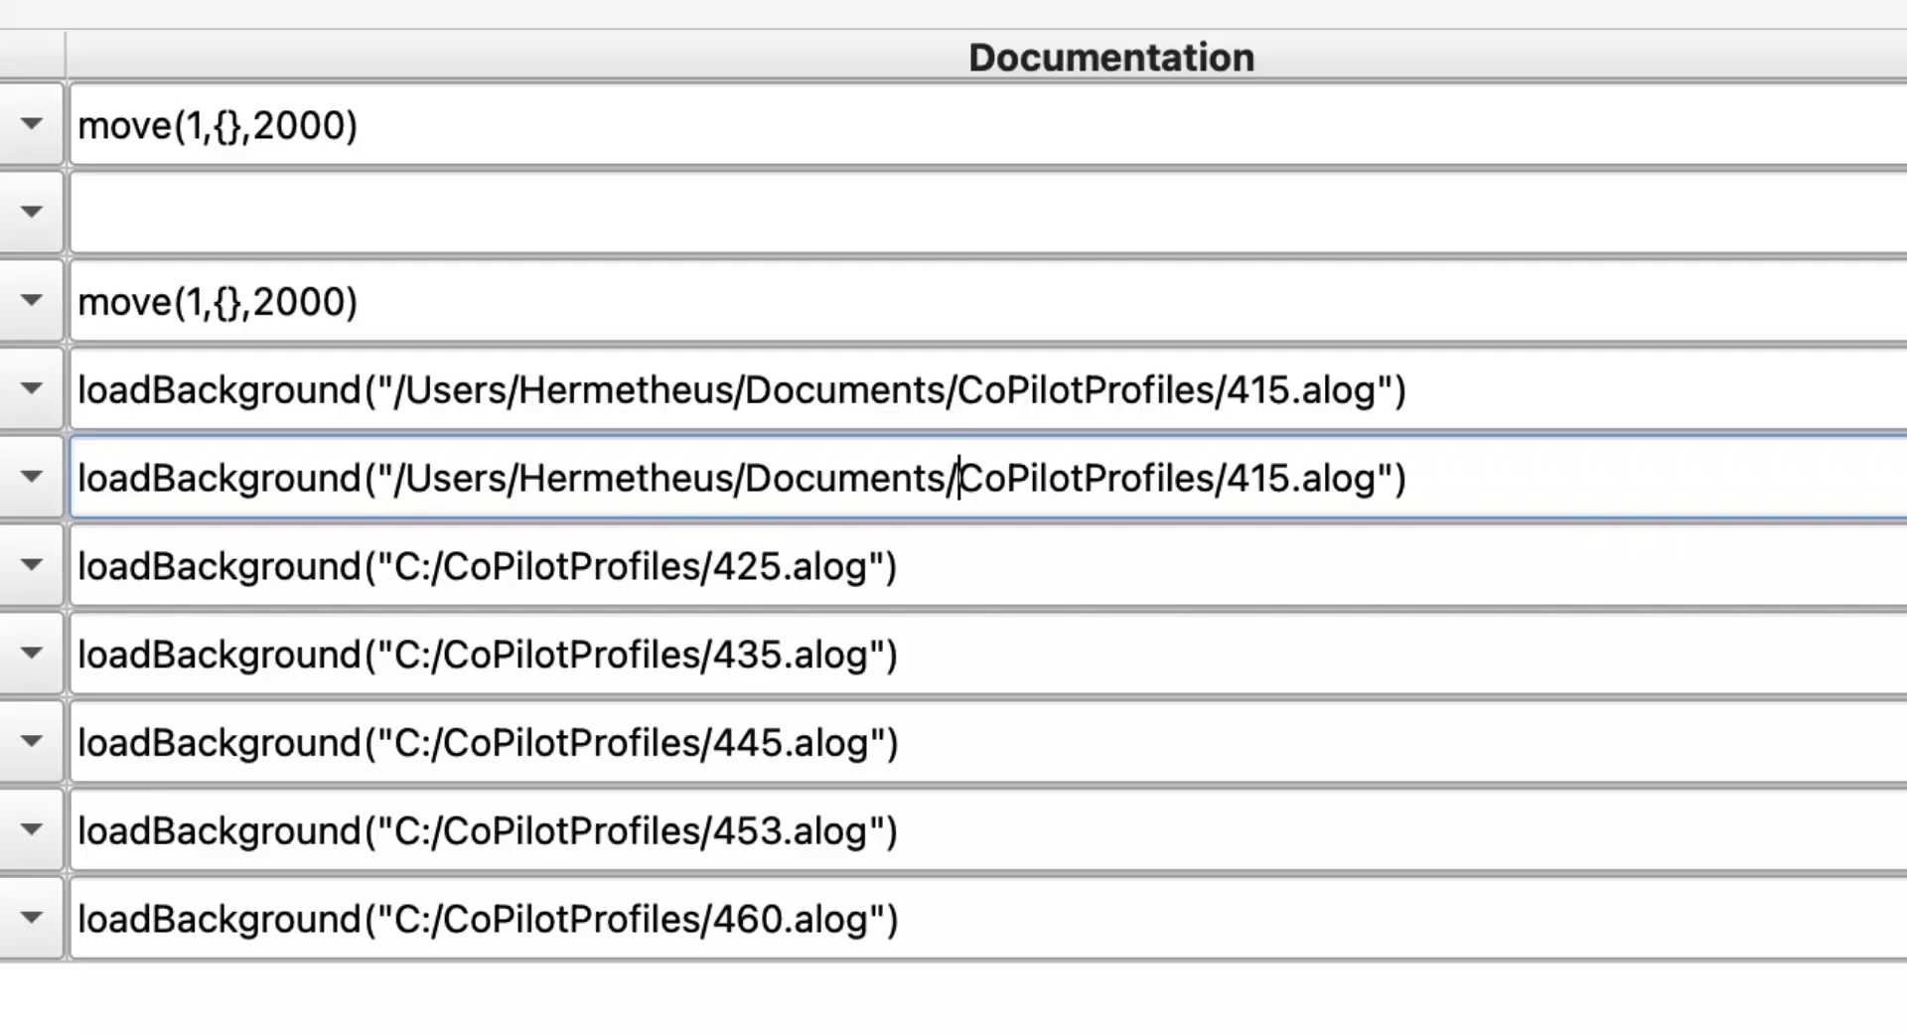
pyautogui.click(433, 567)
pyautogui.press('BackSpace')
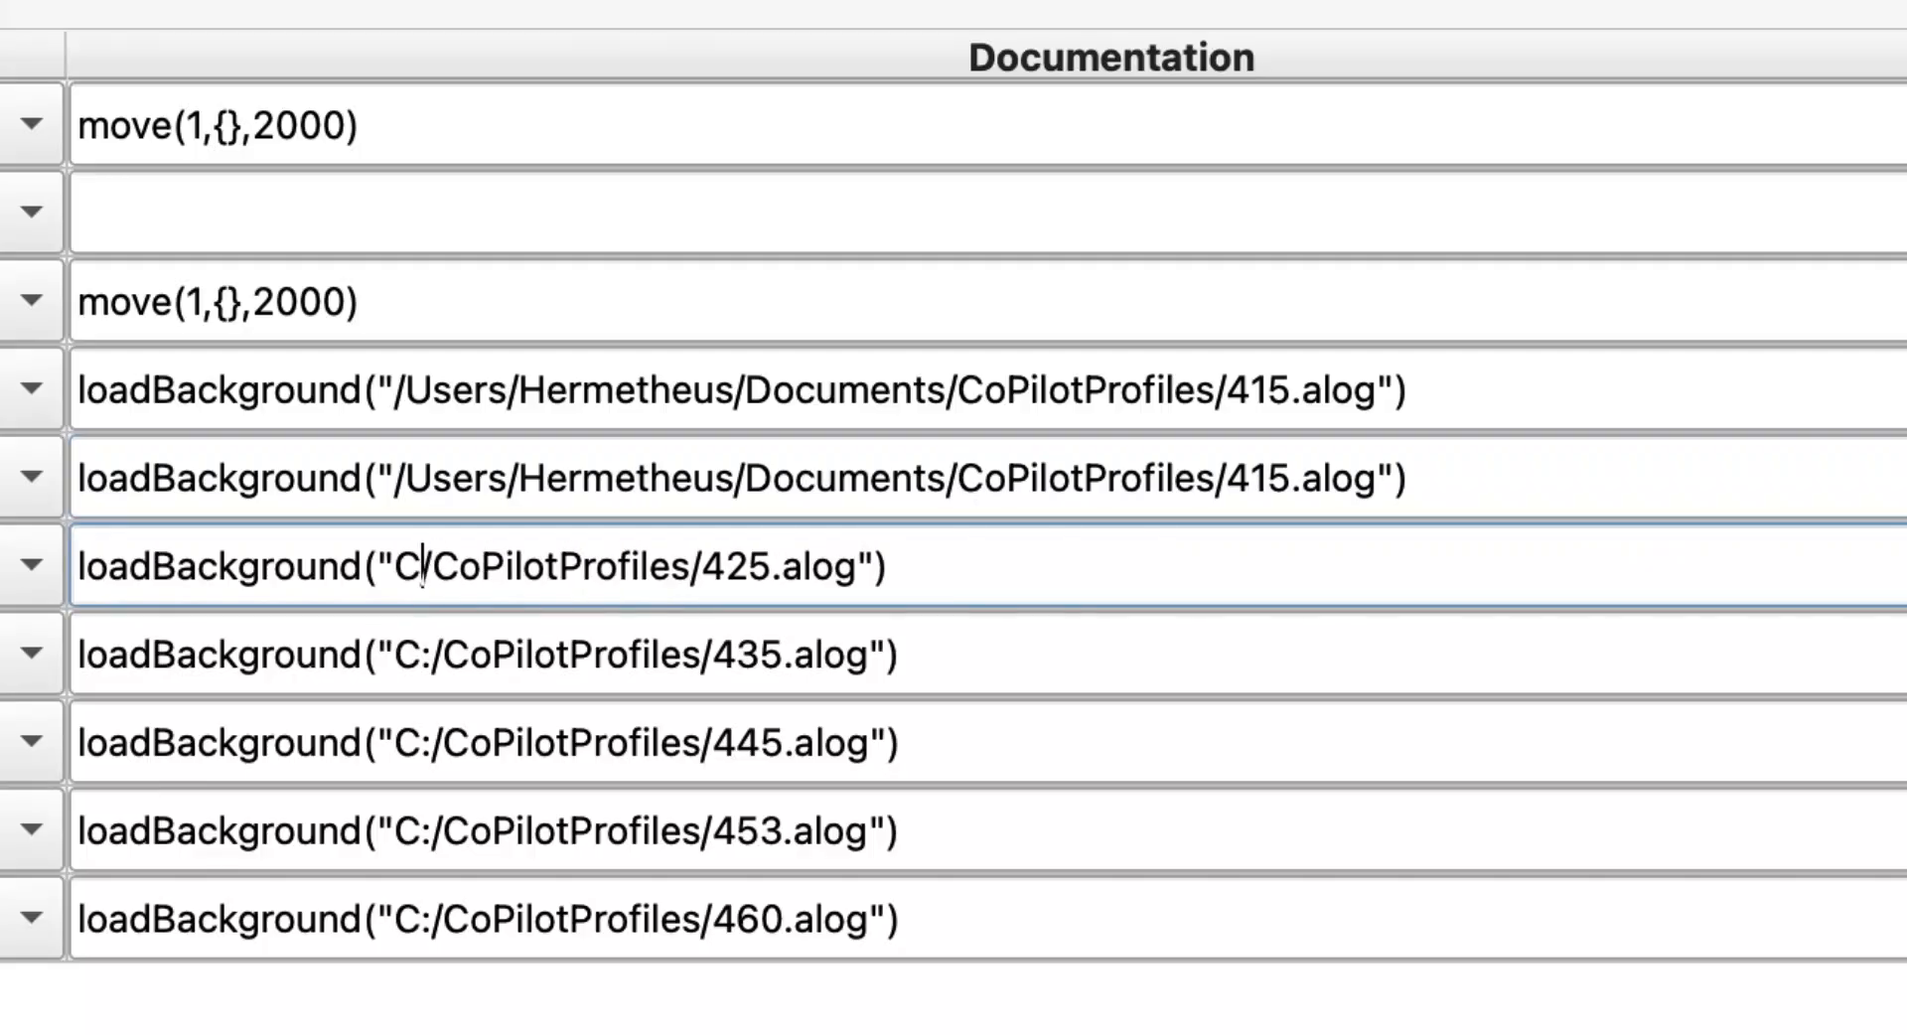
pyautogui.press('BackSpace')
pyautogui.press('super+v')
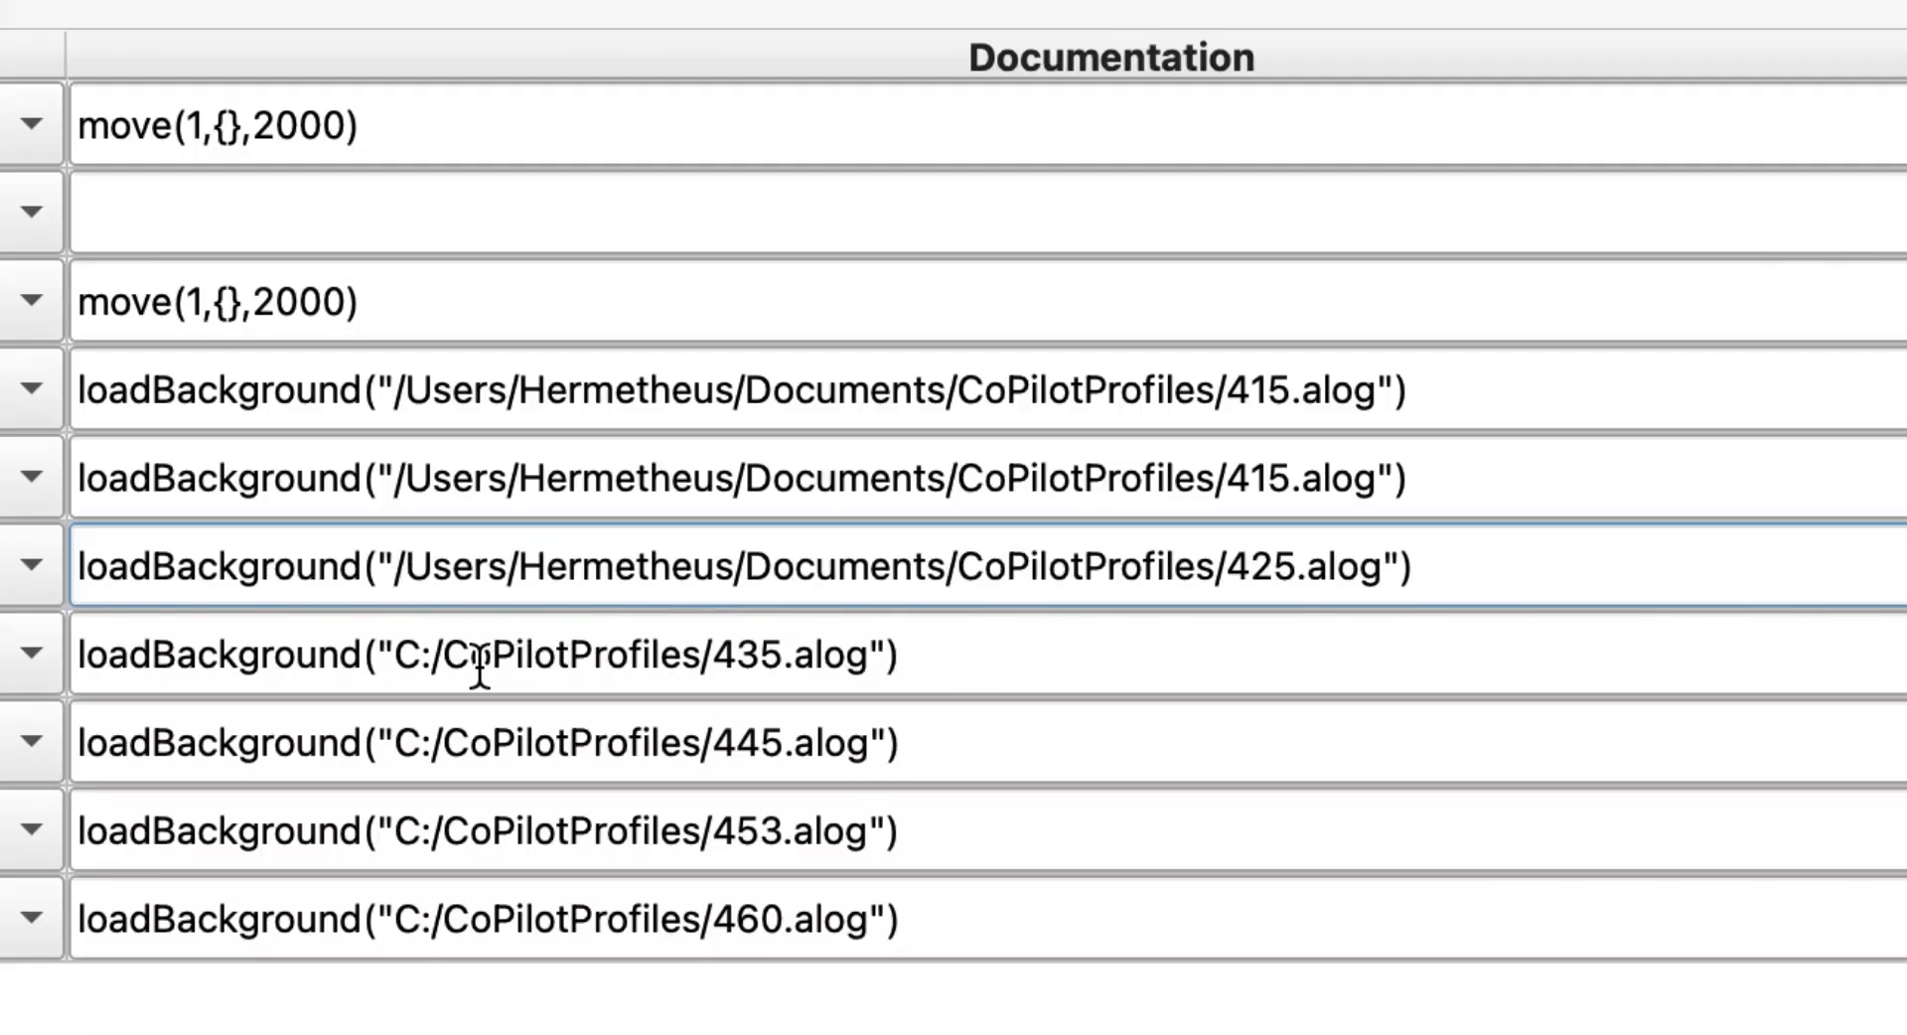
# Replace C: with the Documents path in the 435, 445, 453 and 460 button commands and save the configuration
pyautogui.click(437, 664)
pyautogui.press('BackSpace')
pyautogui.press('BackSpace')
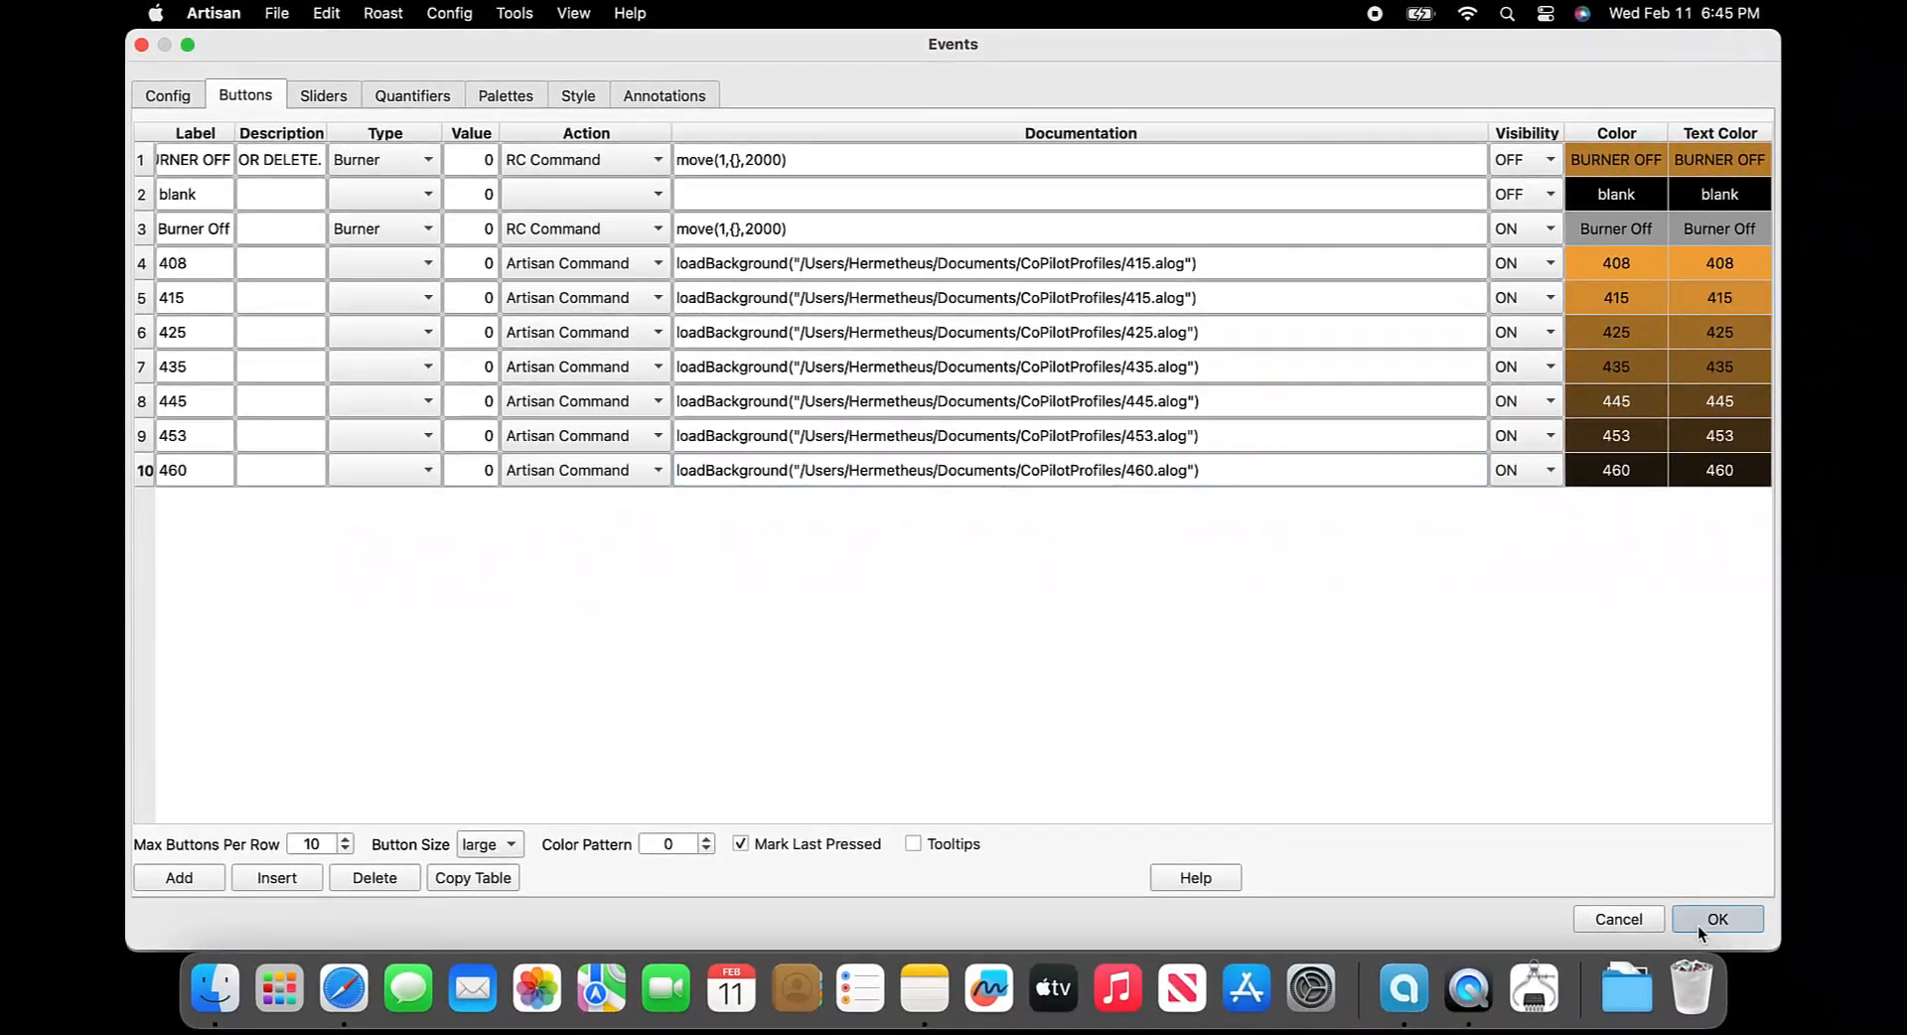
pyautogui.press('Return')
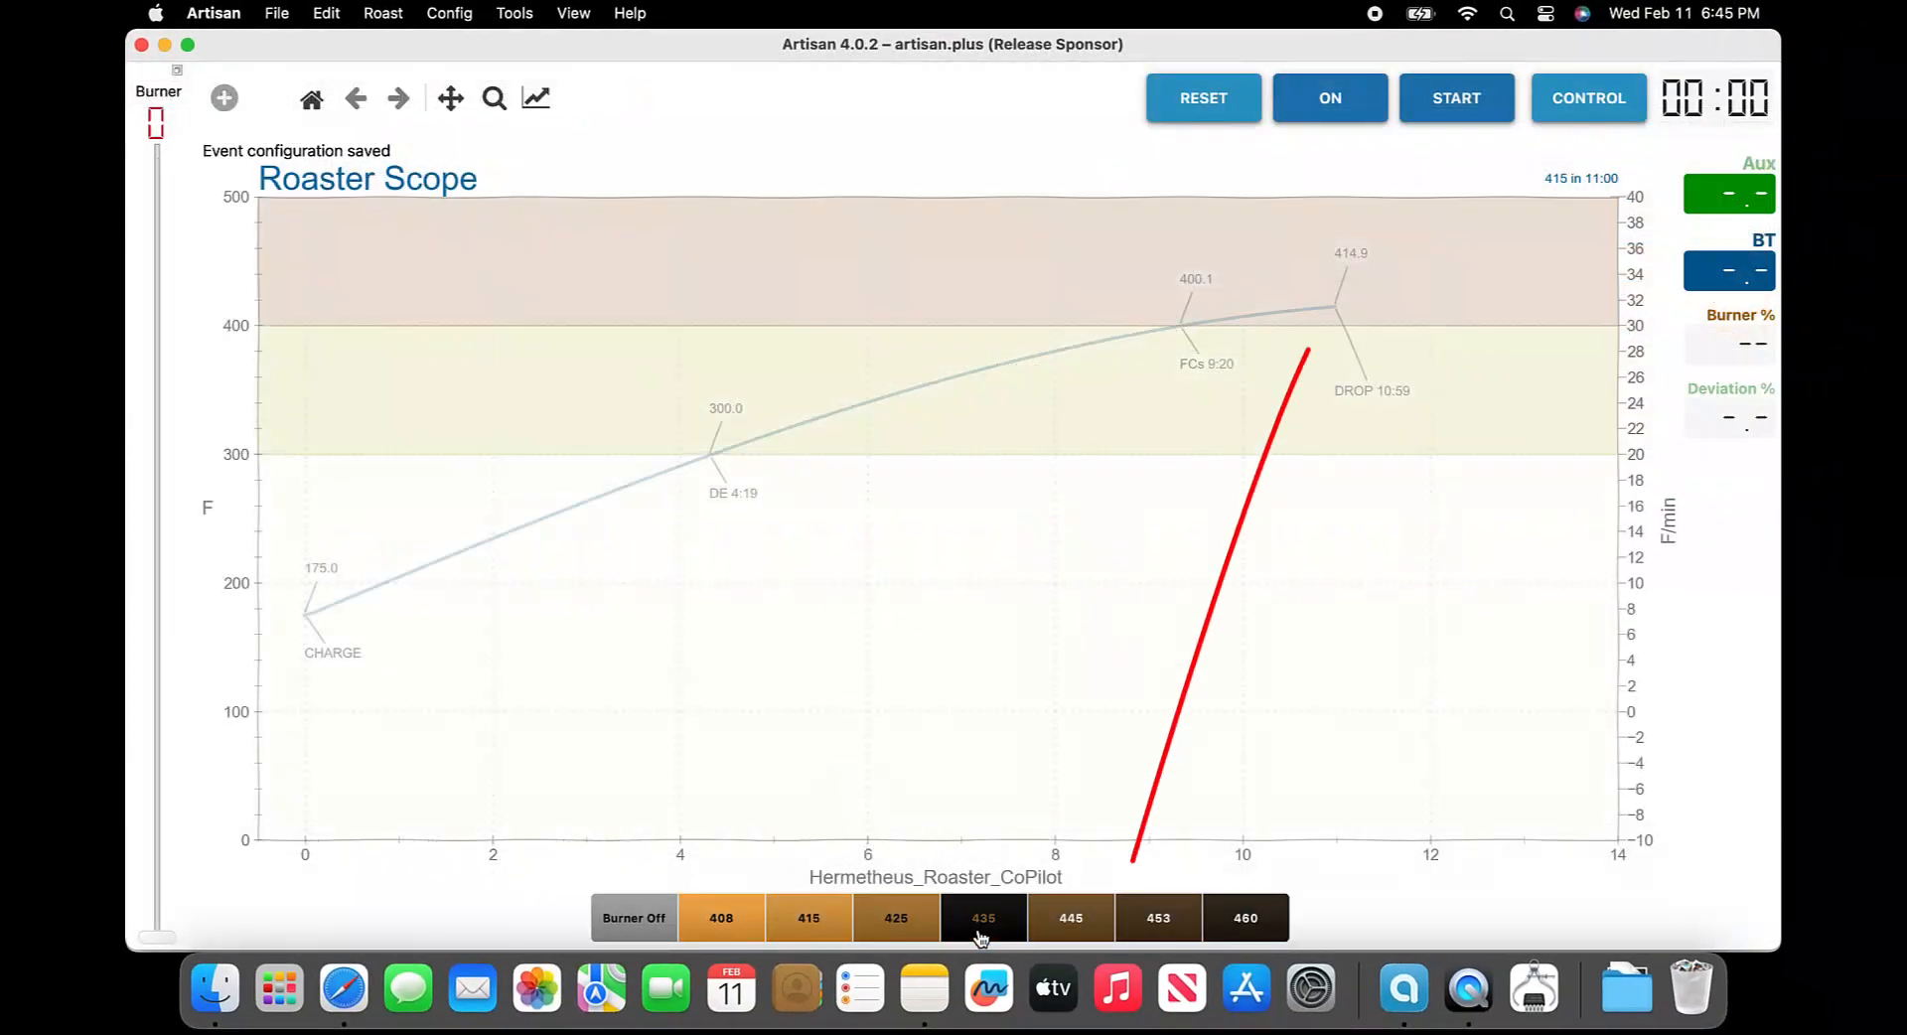
# Test the 435, 445, 453 and 460 event buttons to load each background profile
pyautogui.click(982, 934)
pyautogui.click(1073, 932)
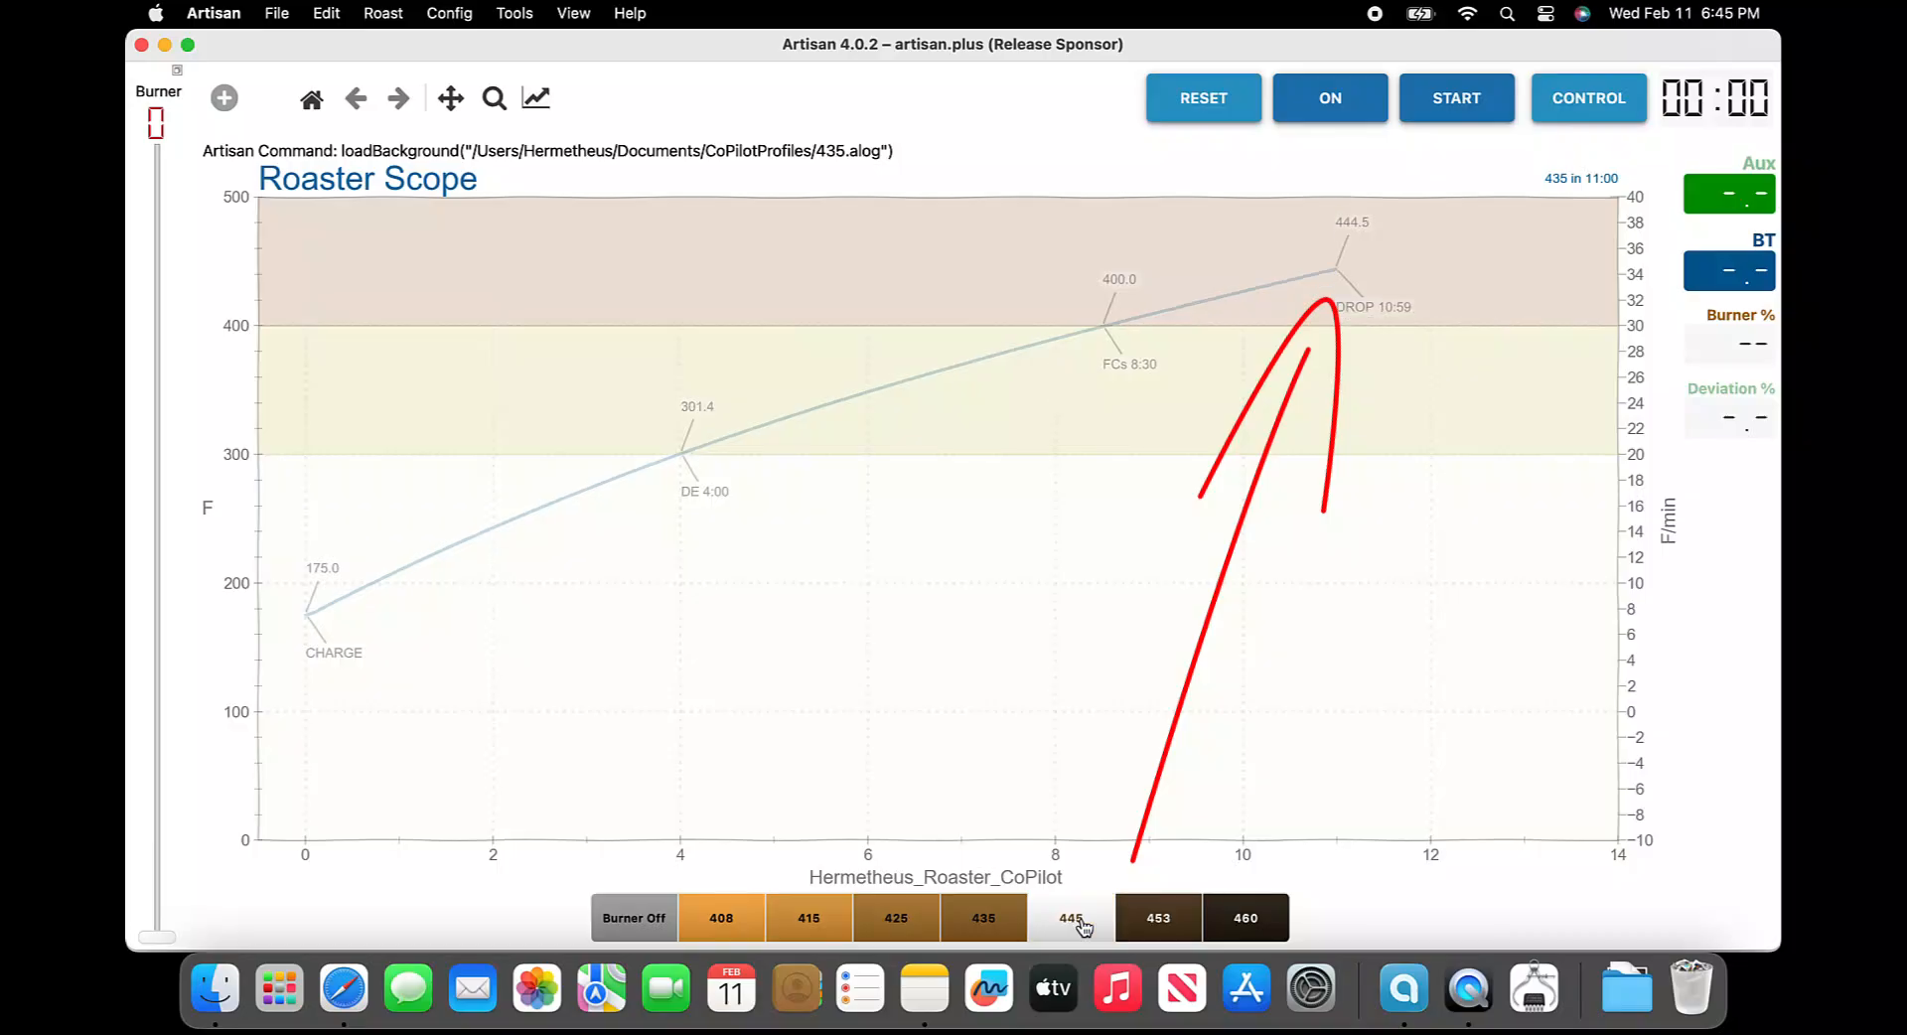
pyautogui.click(1130, 926)
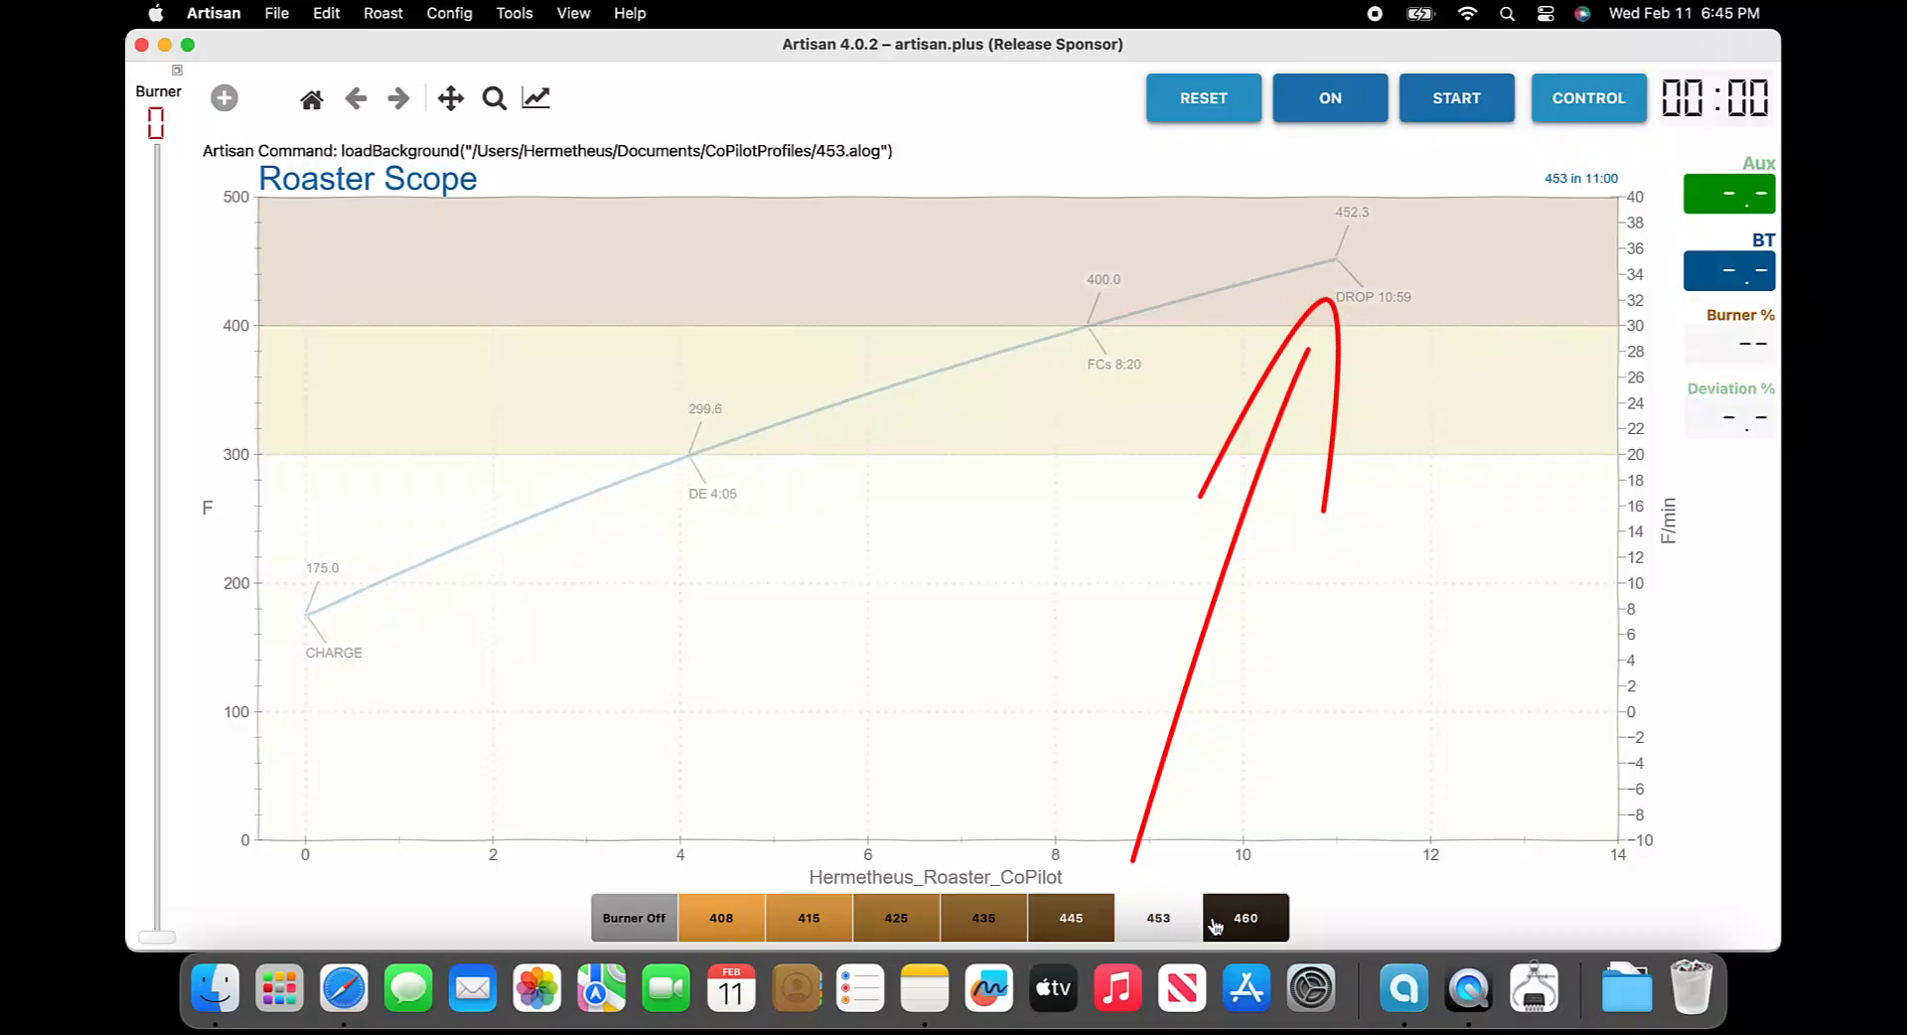
pyautogui.click(1253, 921)
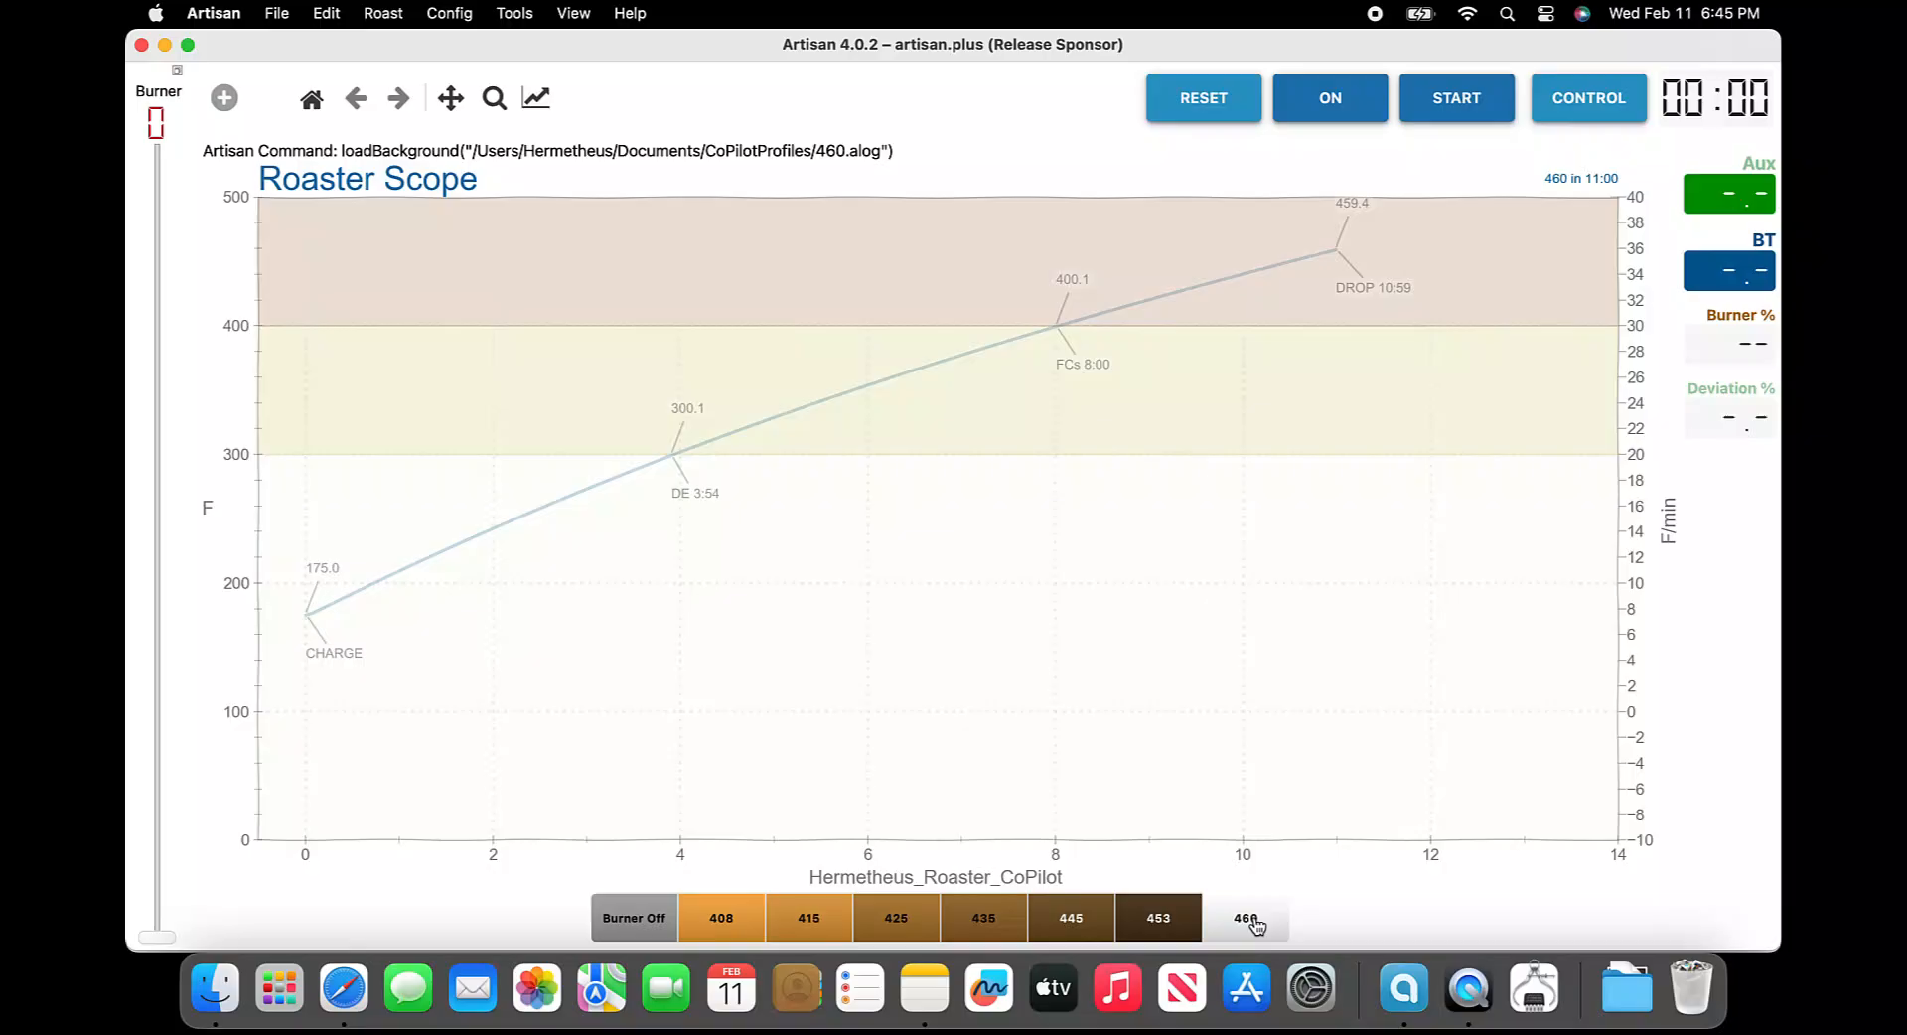
# Open the Autosave settings and replace C: in the autosave path with the copied Documents path
pyautogui.click(449, 13)
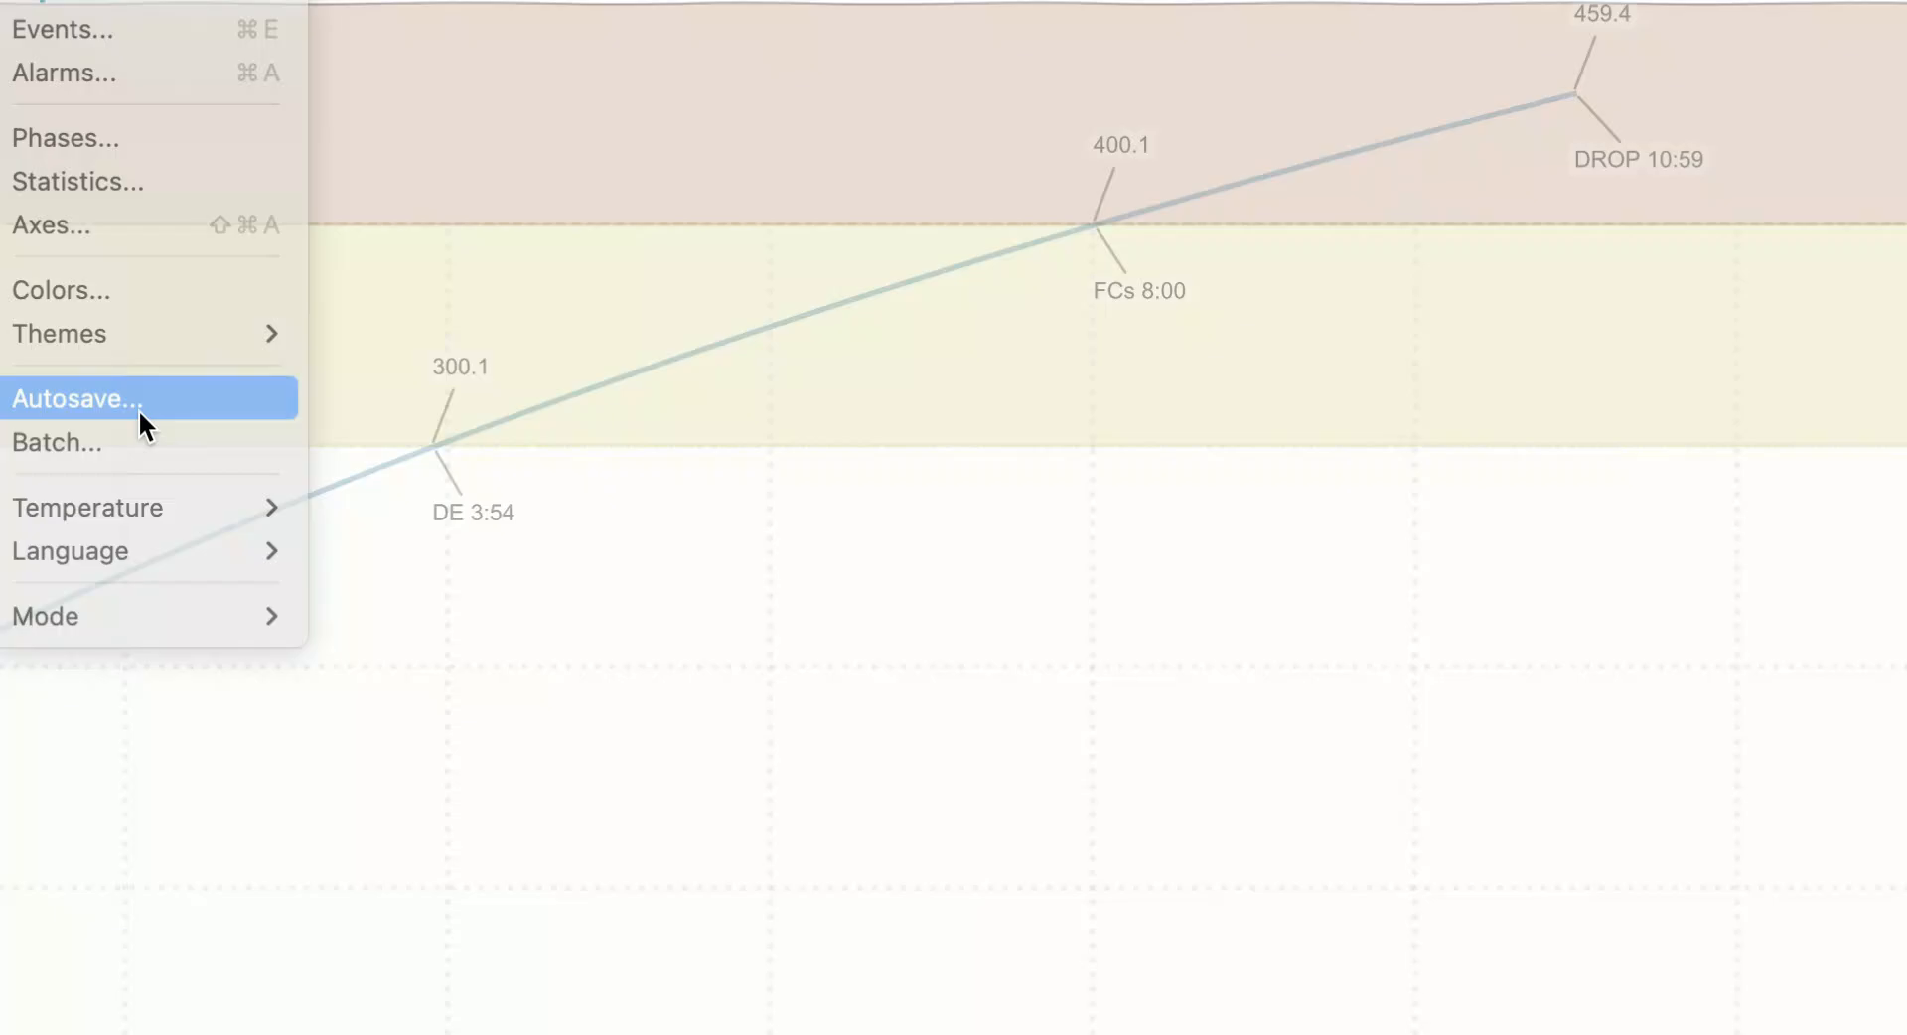
pyautogui.click(467, 428)
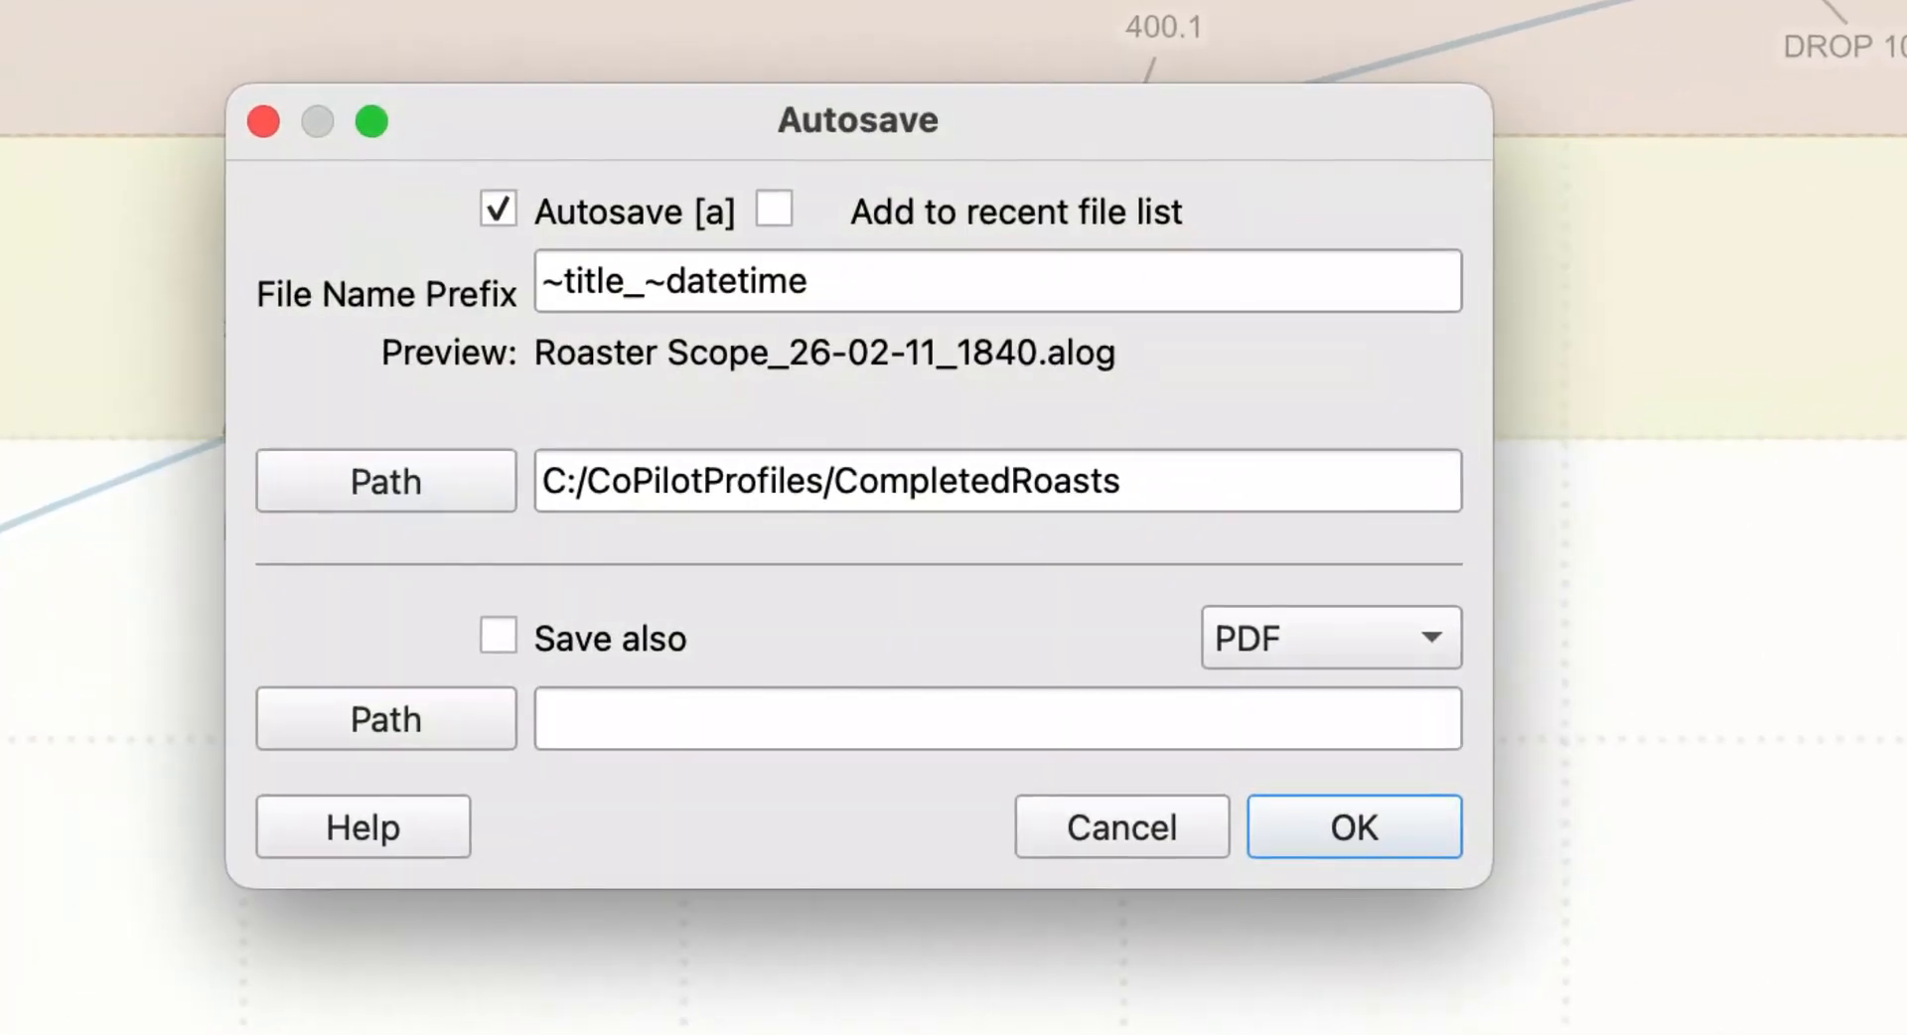
pyautogui.click(563, 480)
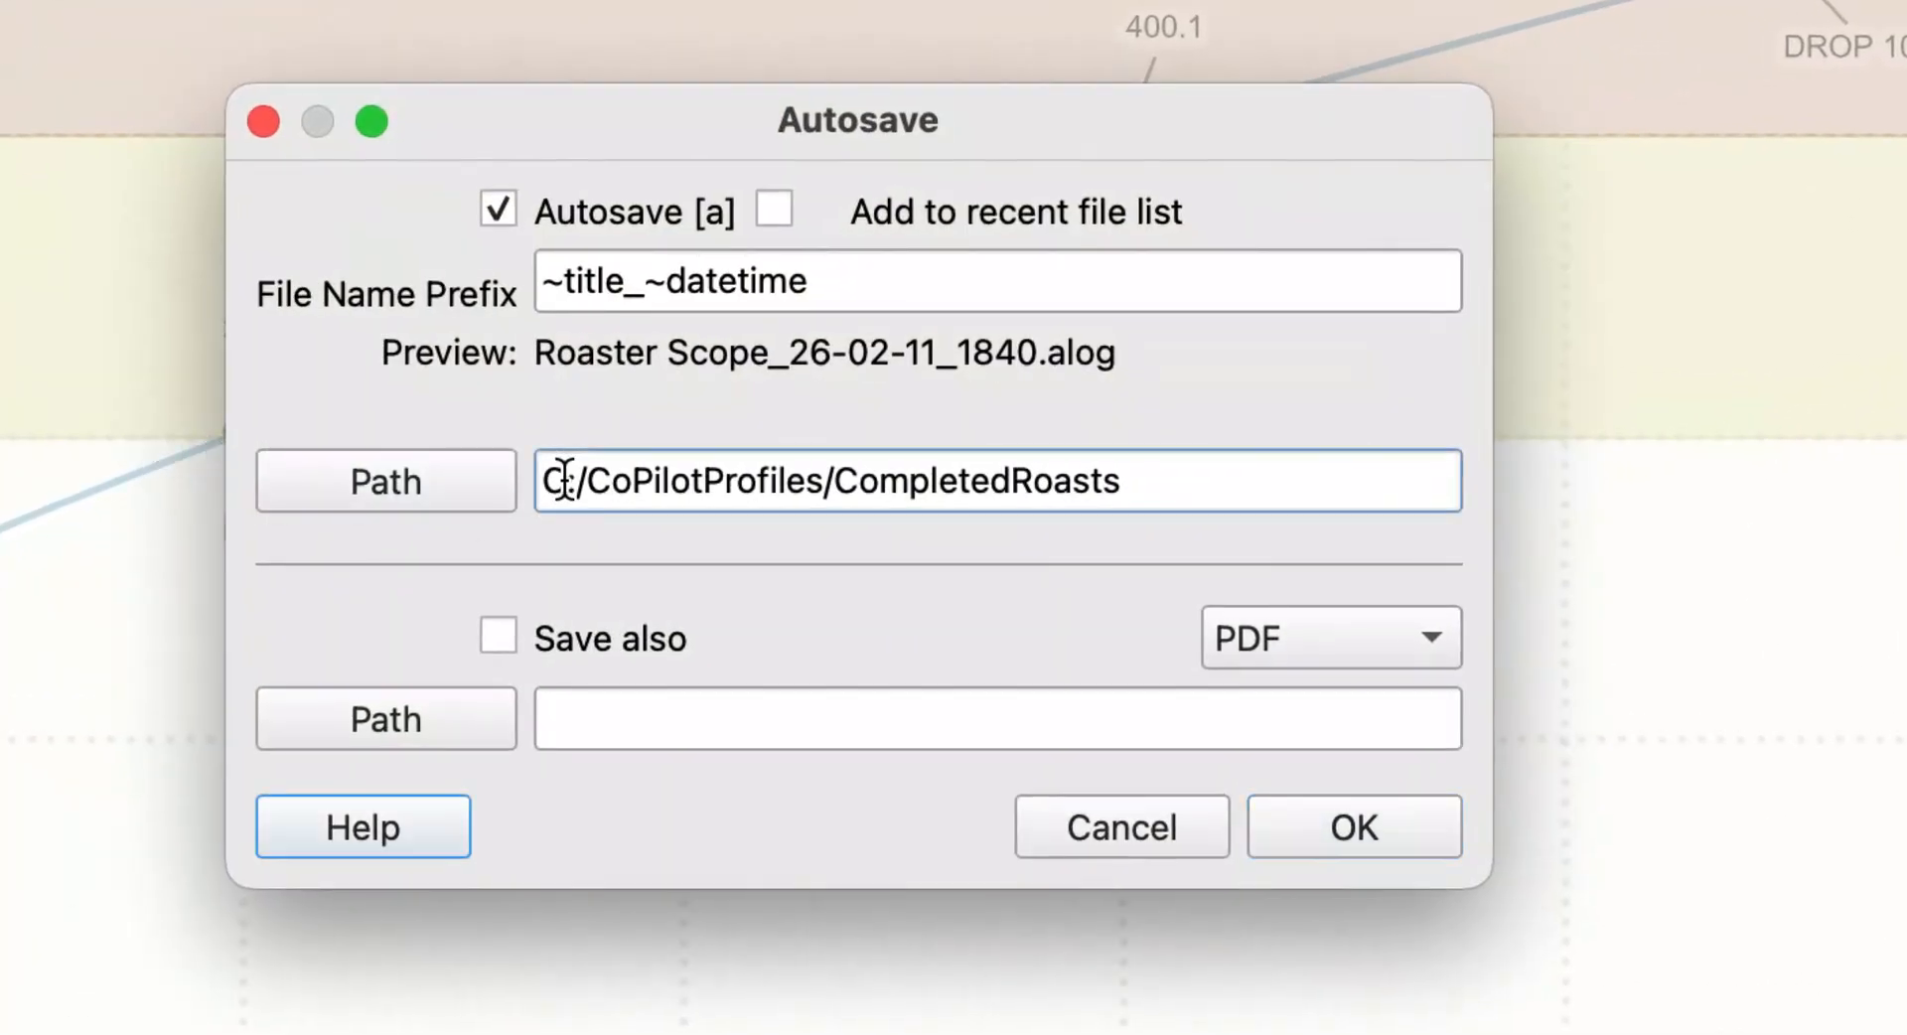
pyautogui.press('BackSpace')
pyautogui.press('BackSpace')
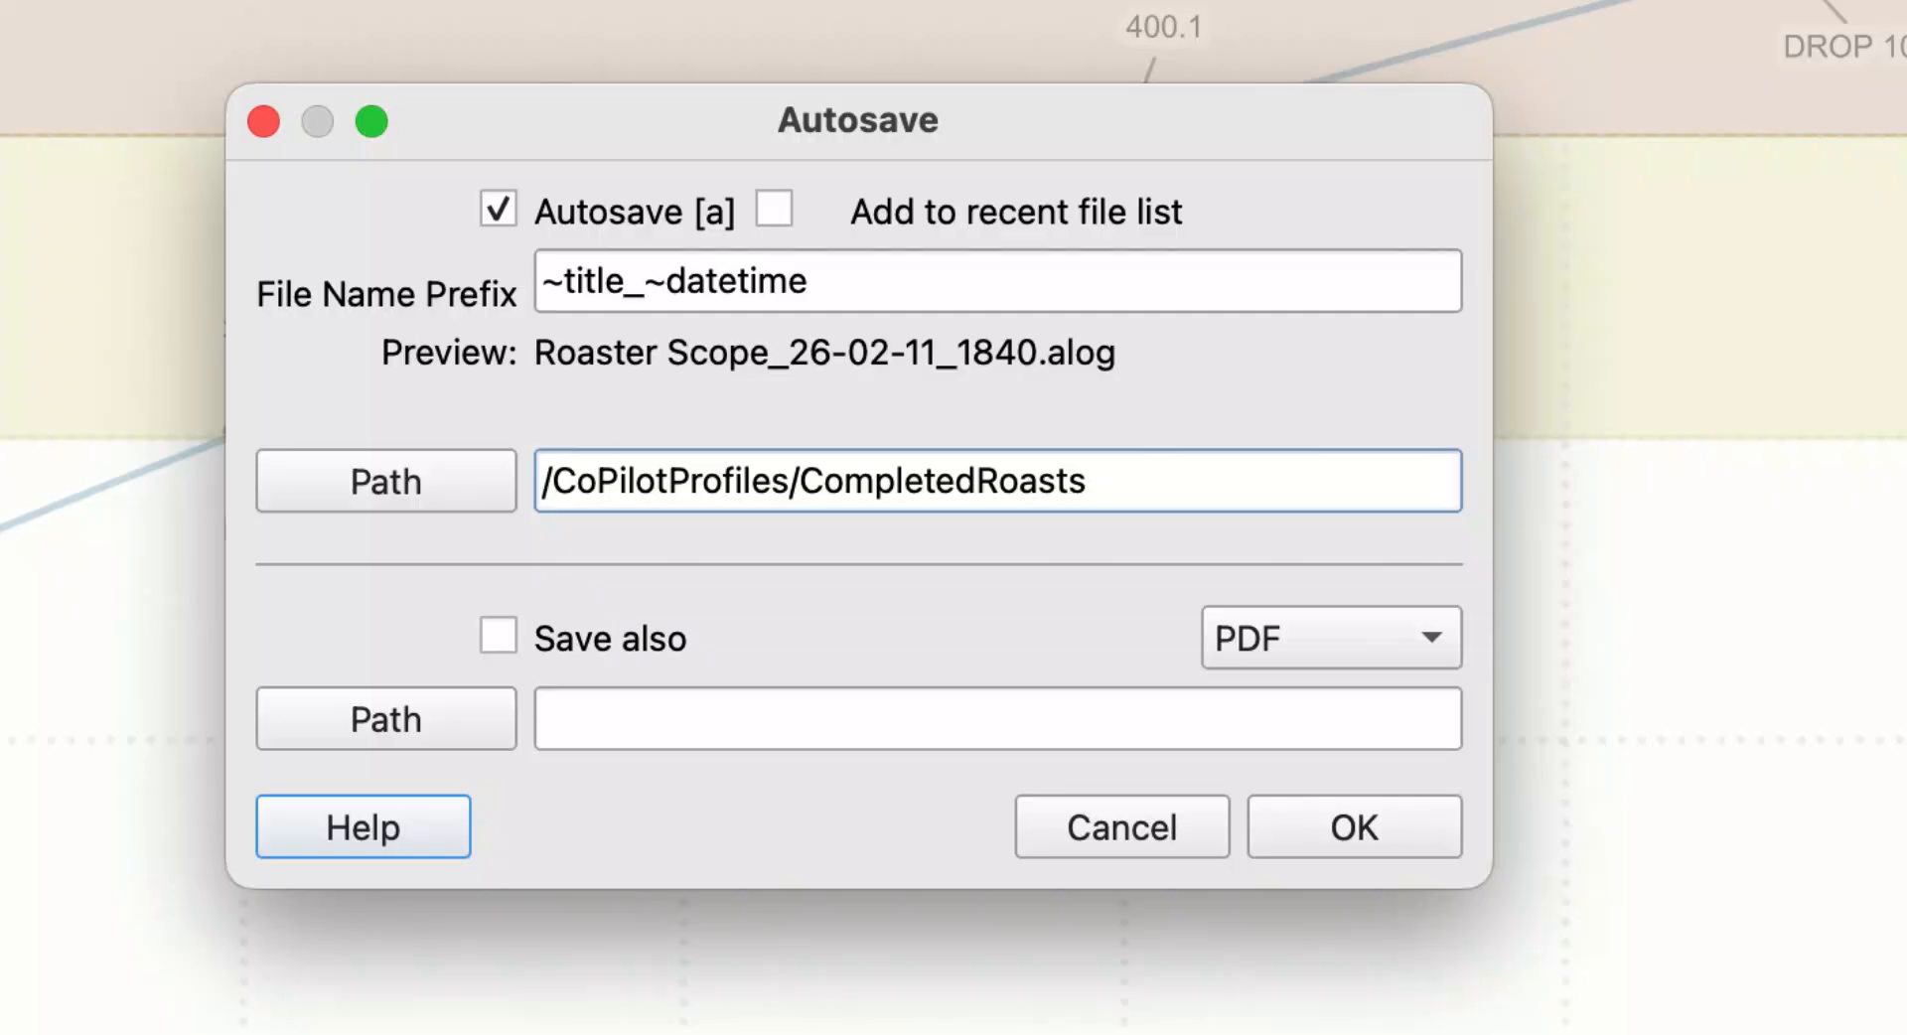
pyautogui.press('super+v')
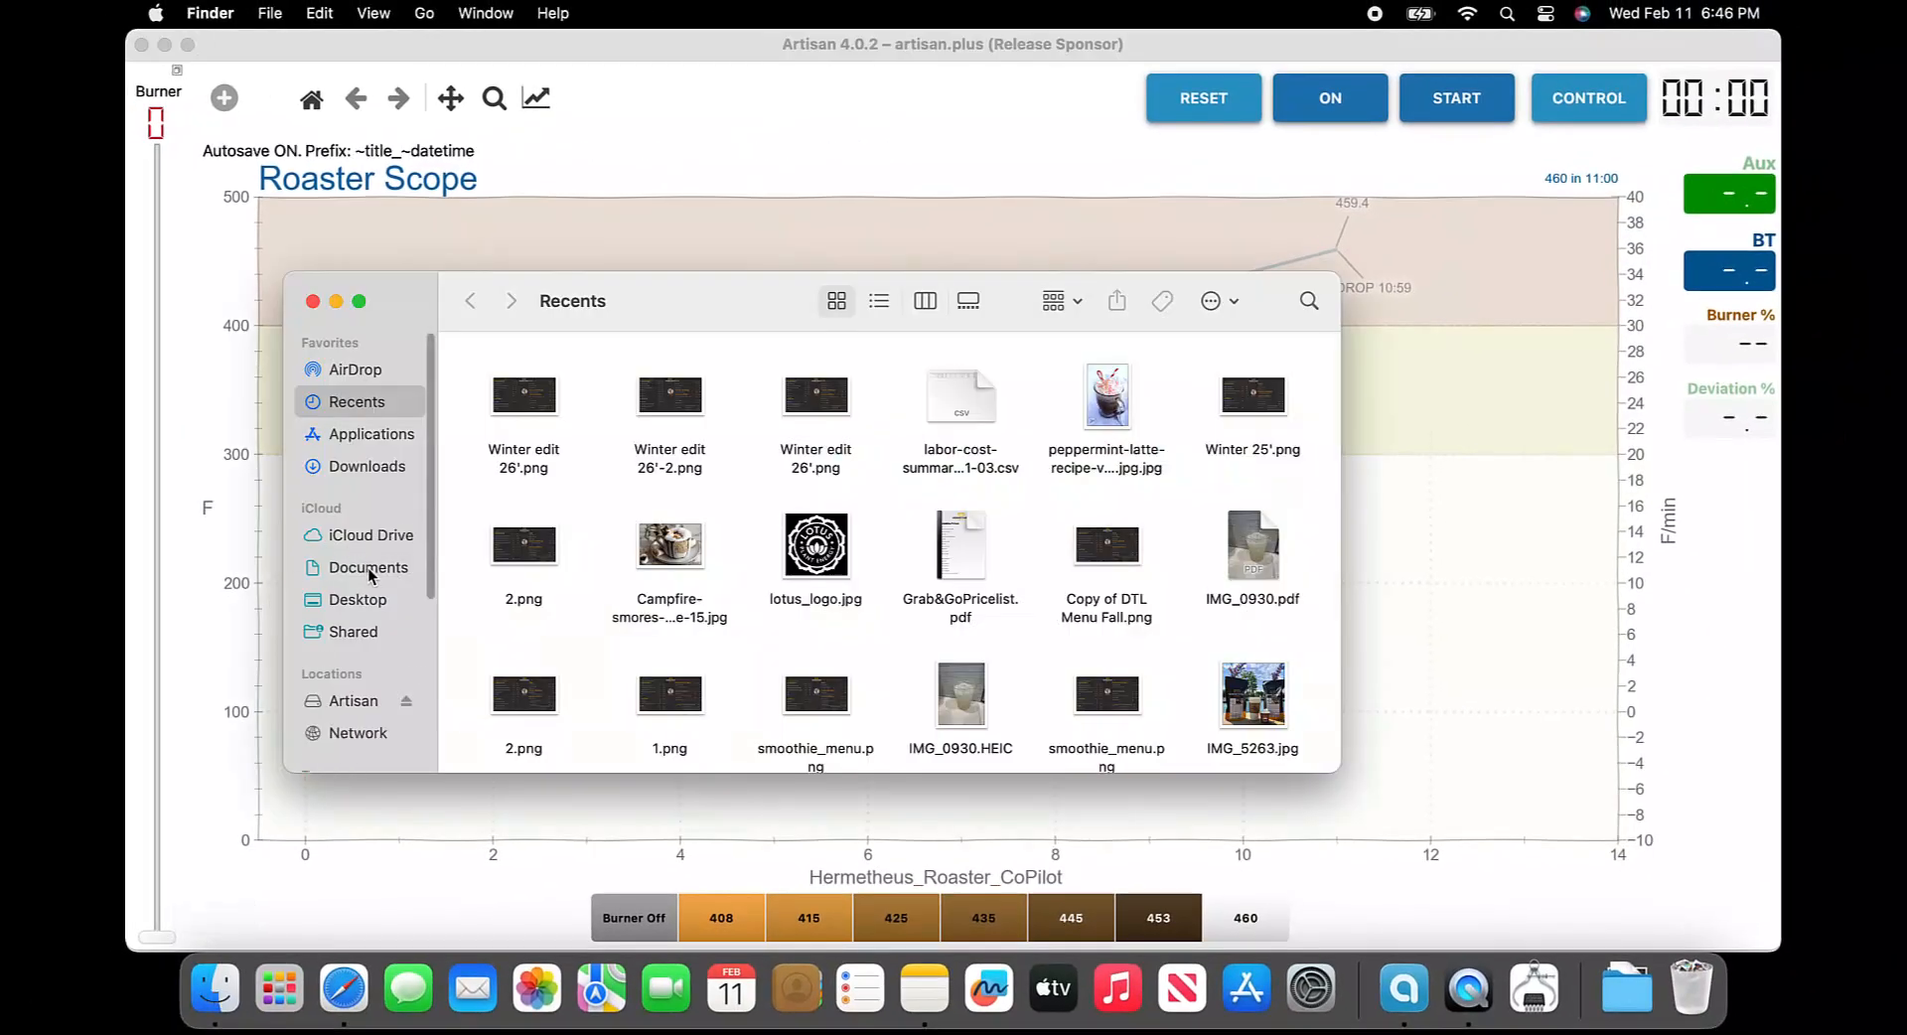
# Browse the Documents CoPilotProfiles folder and its CompletedRoasts subfolder to check the saved roast files
pyautogui.click(367, 569)
pyautogui.doubleClick(766, 402)
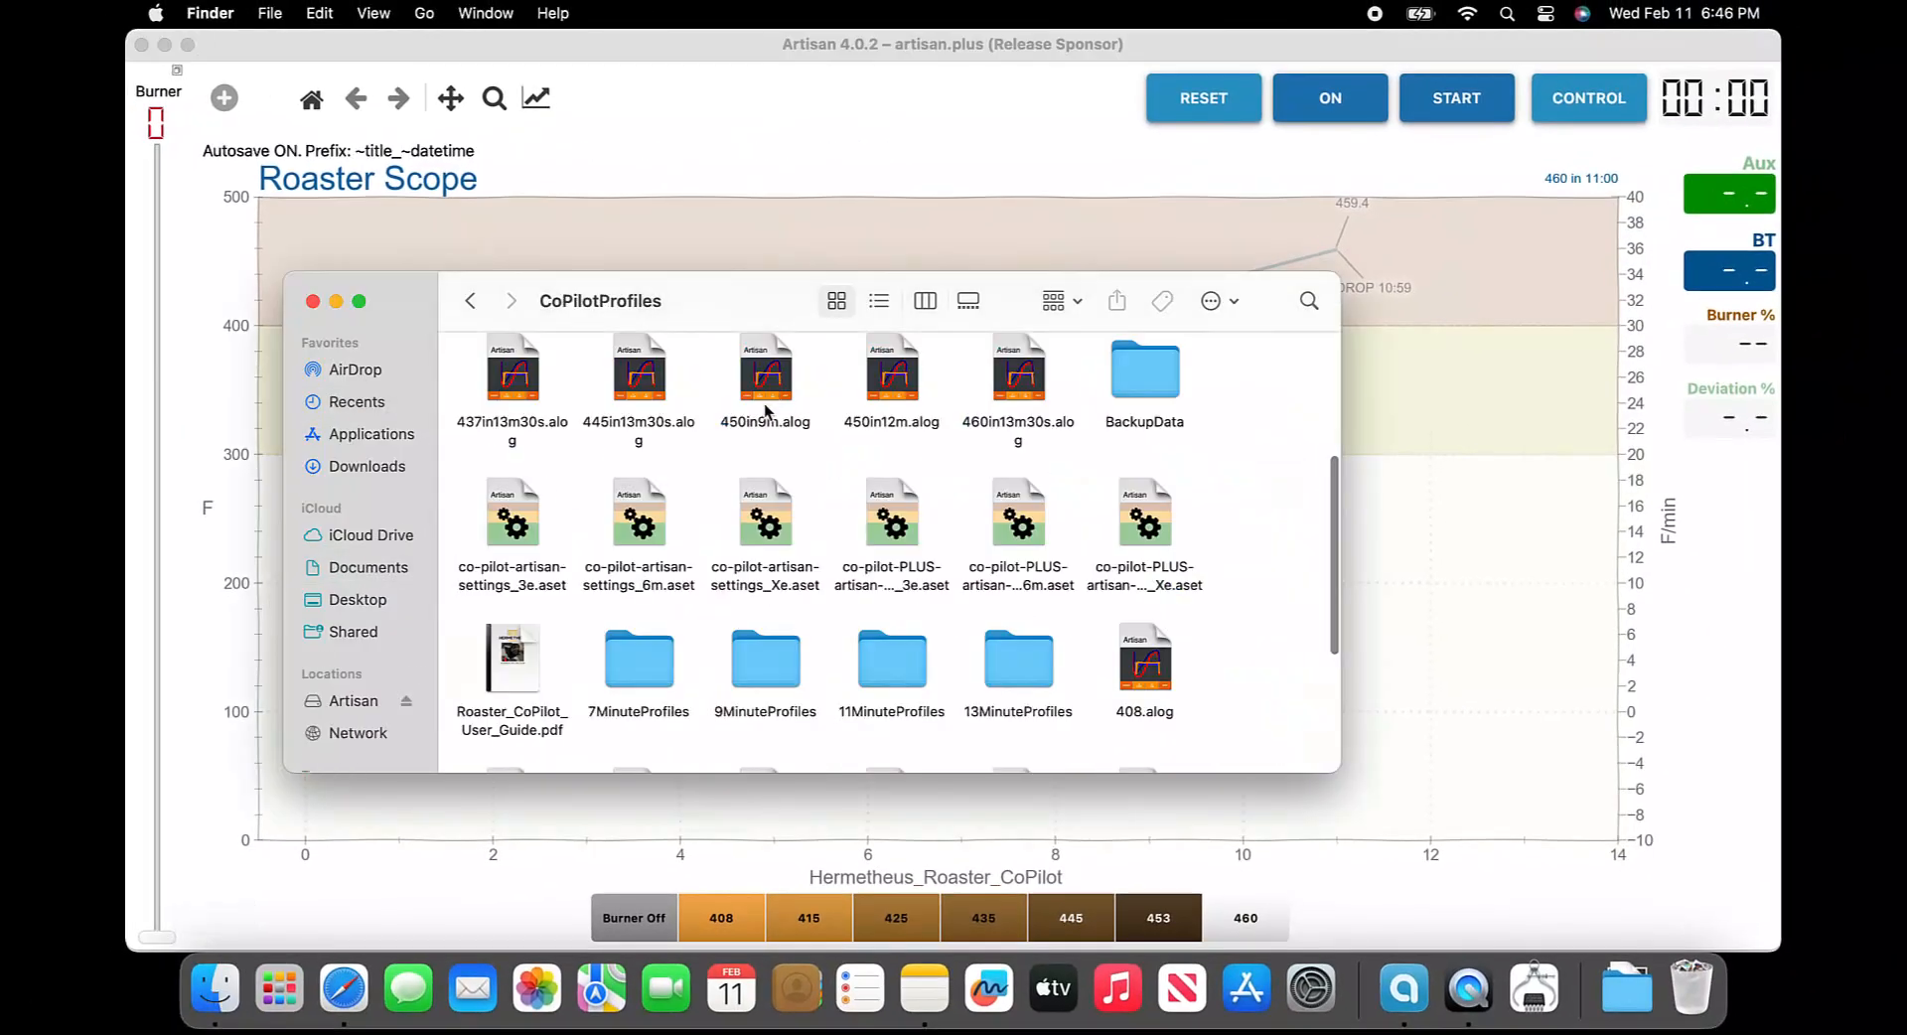
pyautogui.scroll(-5, 1056, 534)
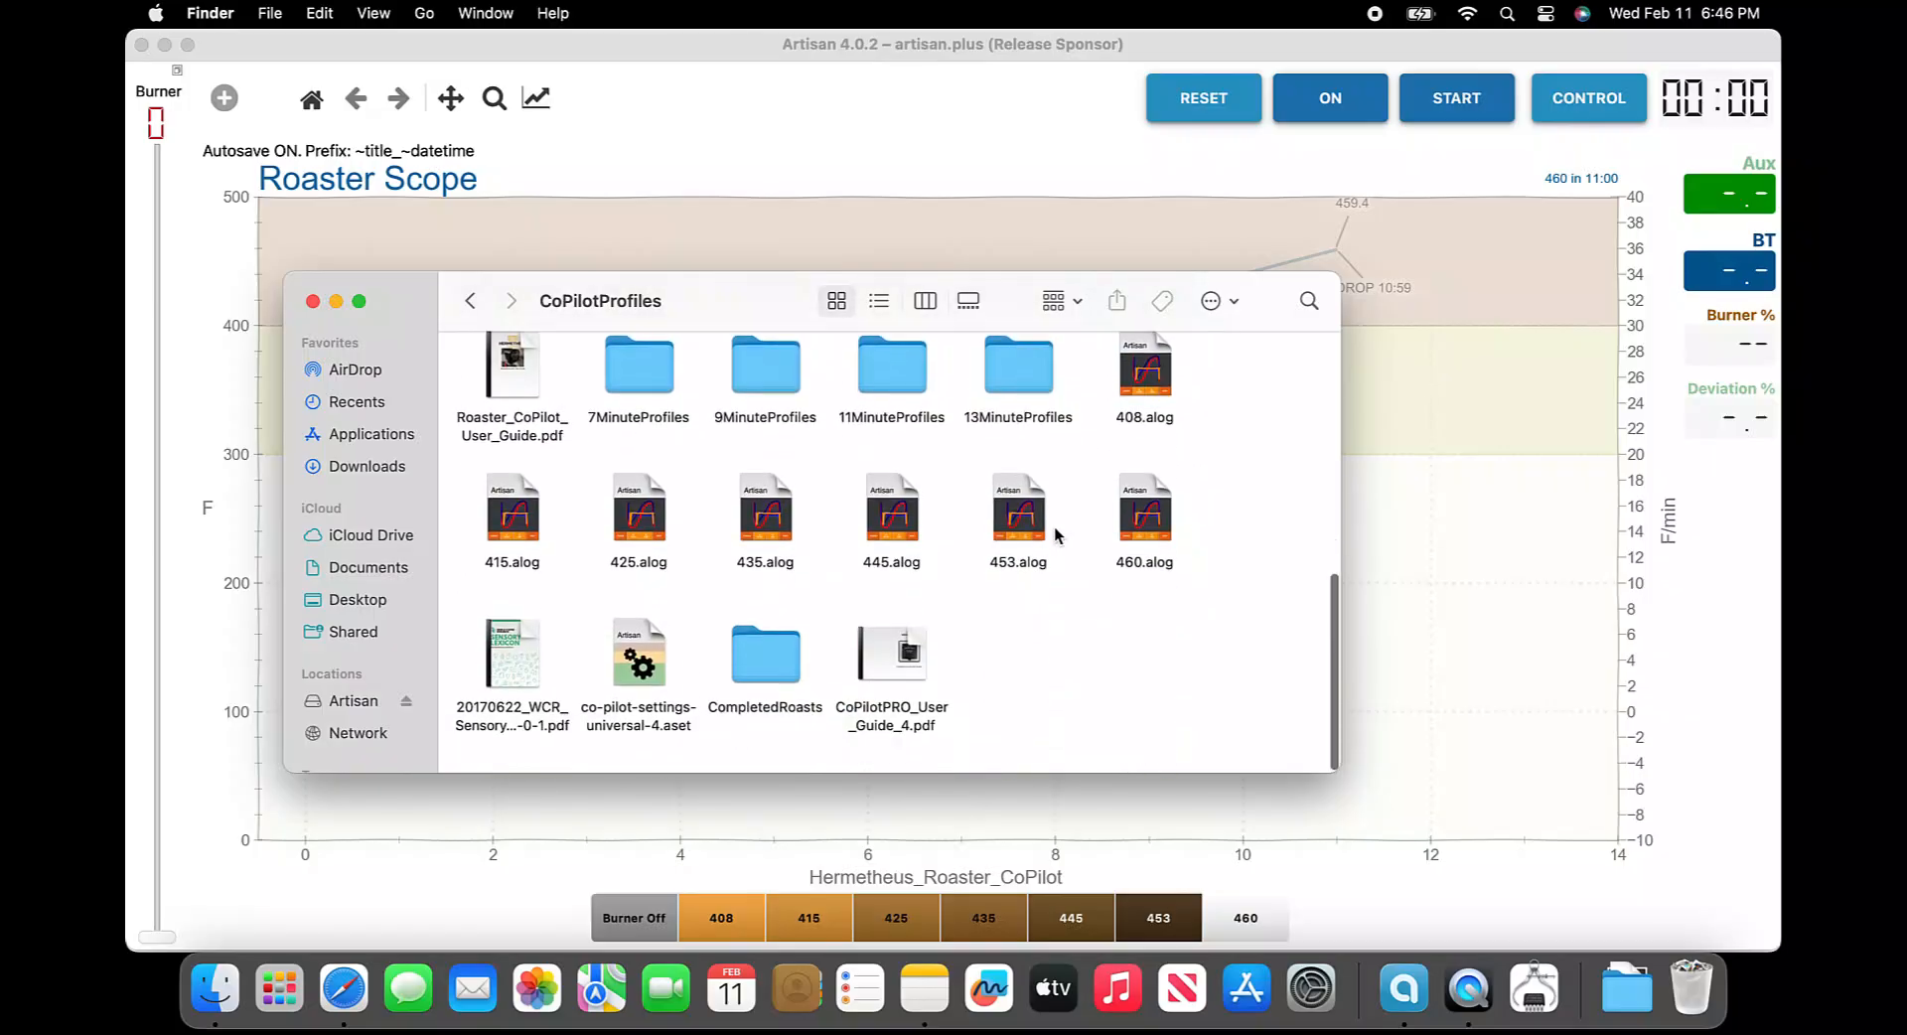
pyautogui.doubleClick(776, 680)
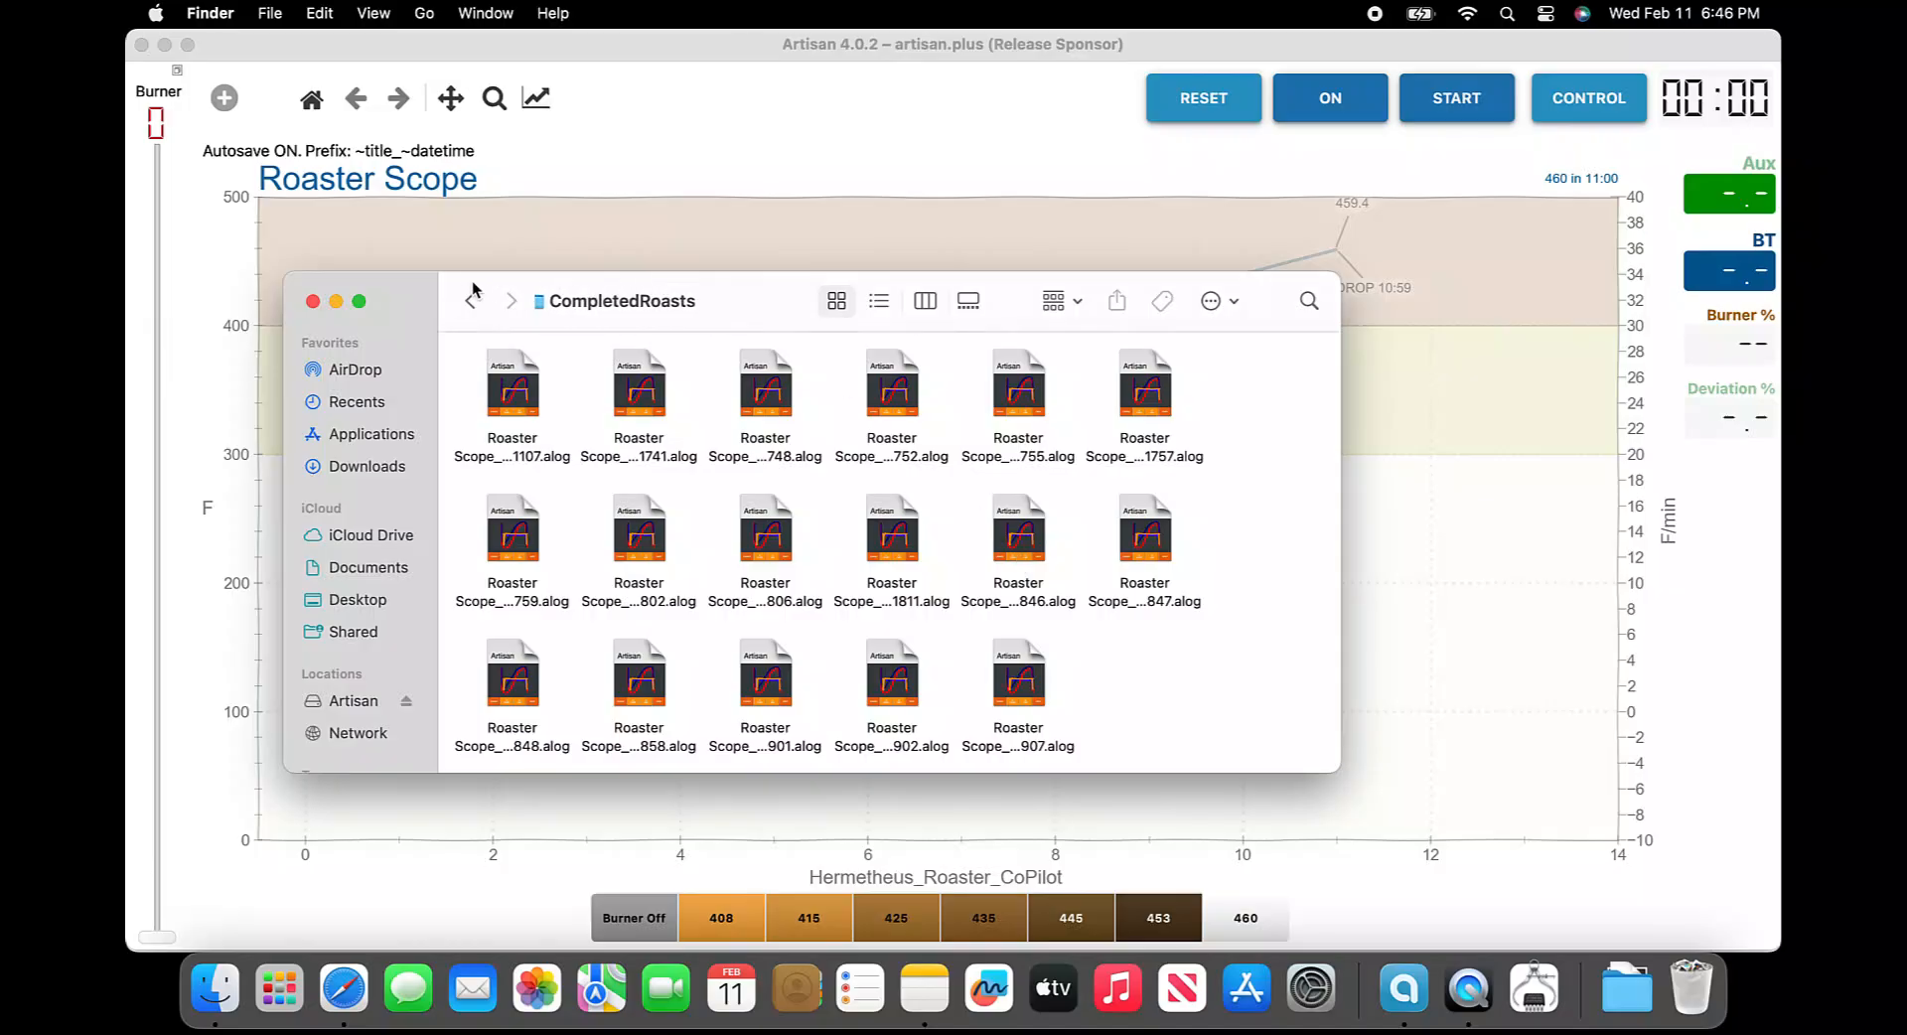
pyautogui.click(312, 301)
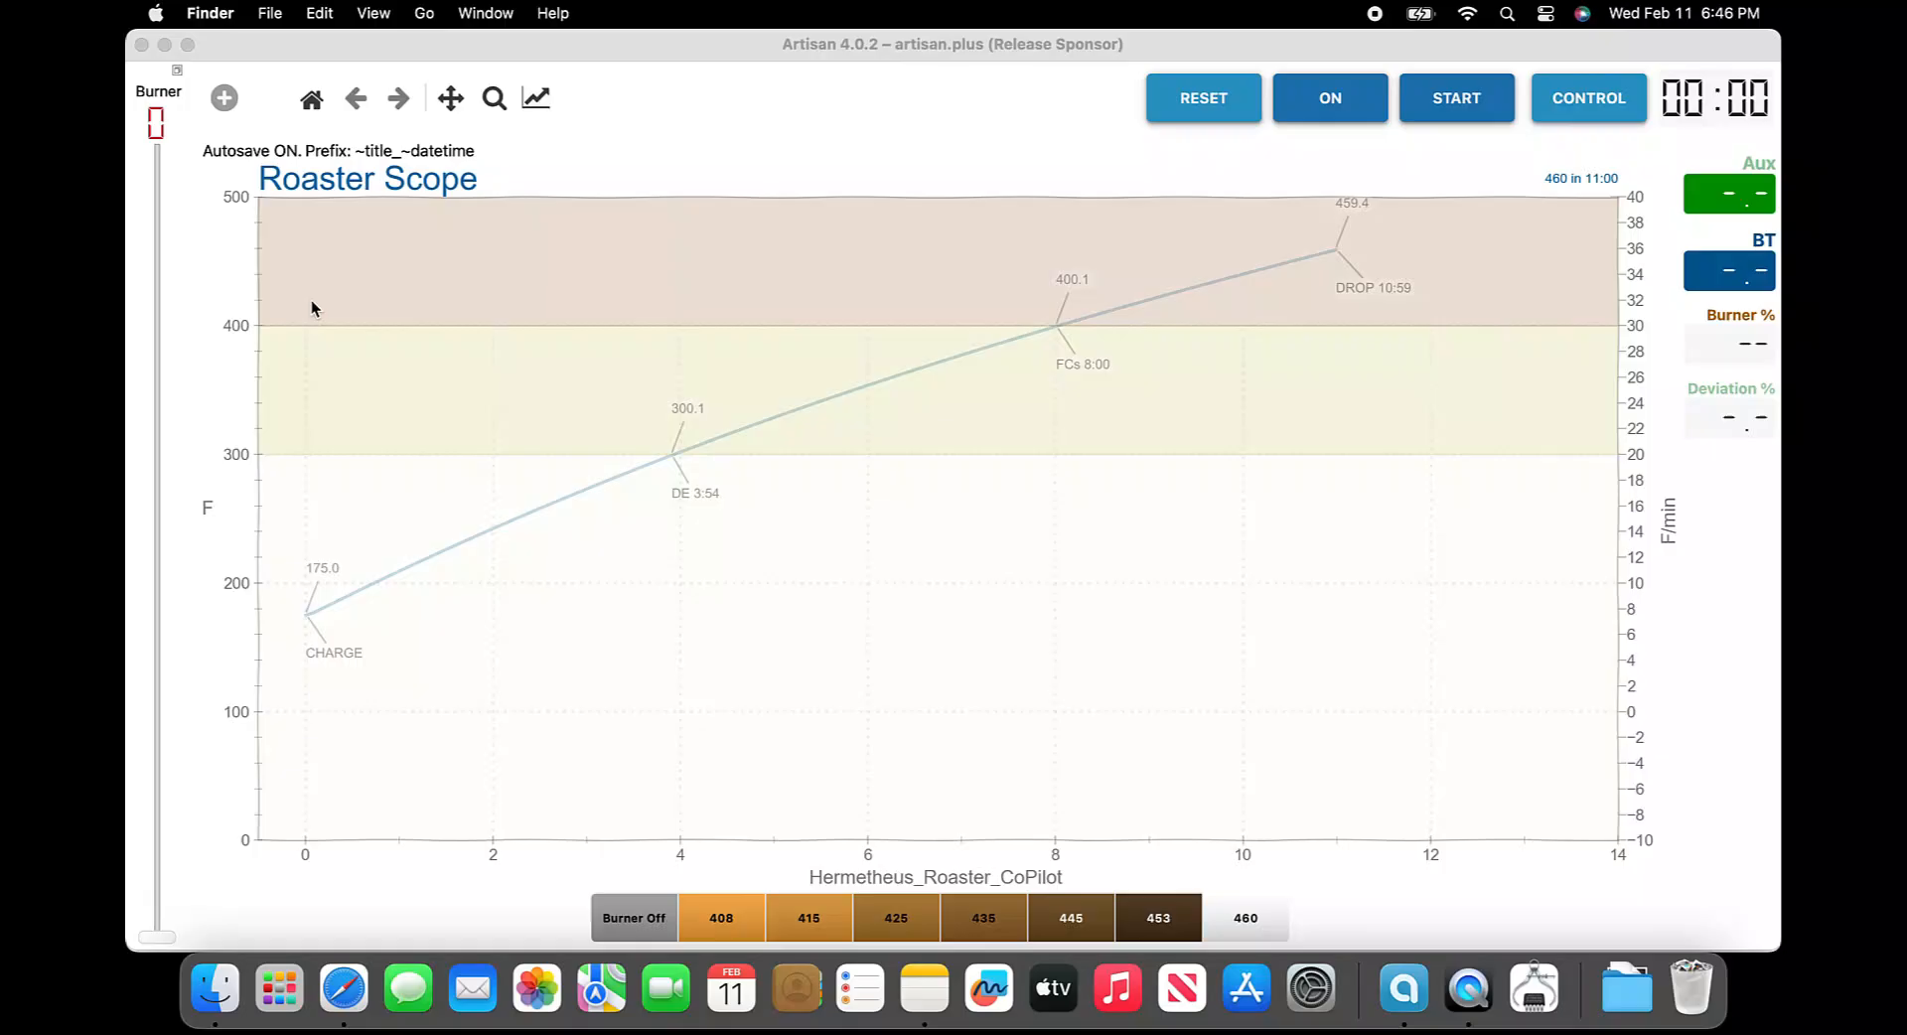
# Save the current settings in CoPilotProfiles as co-pilot-settings-universal-4-nac
pyautogui.click(895, 116)
pyautogui.click(641, 20)
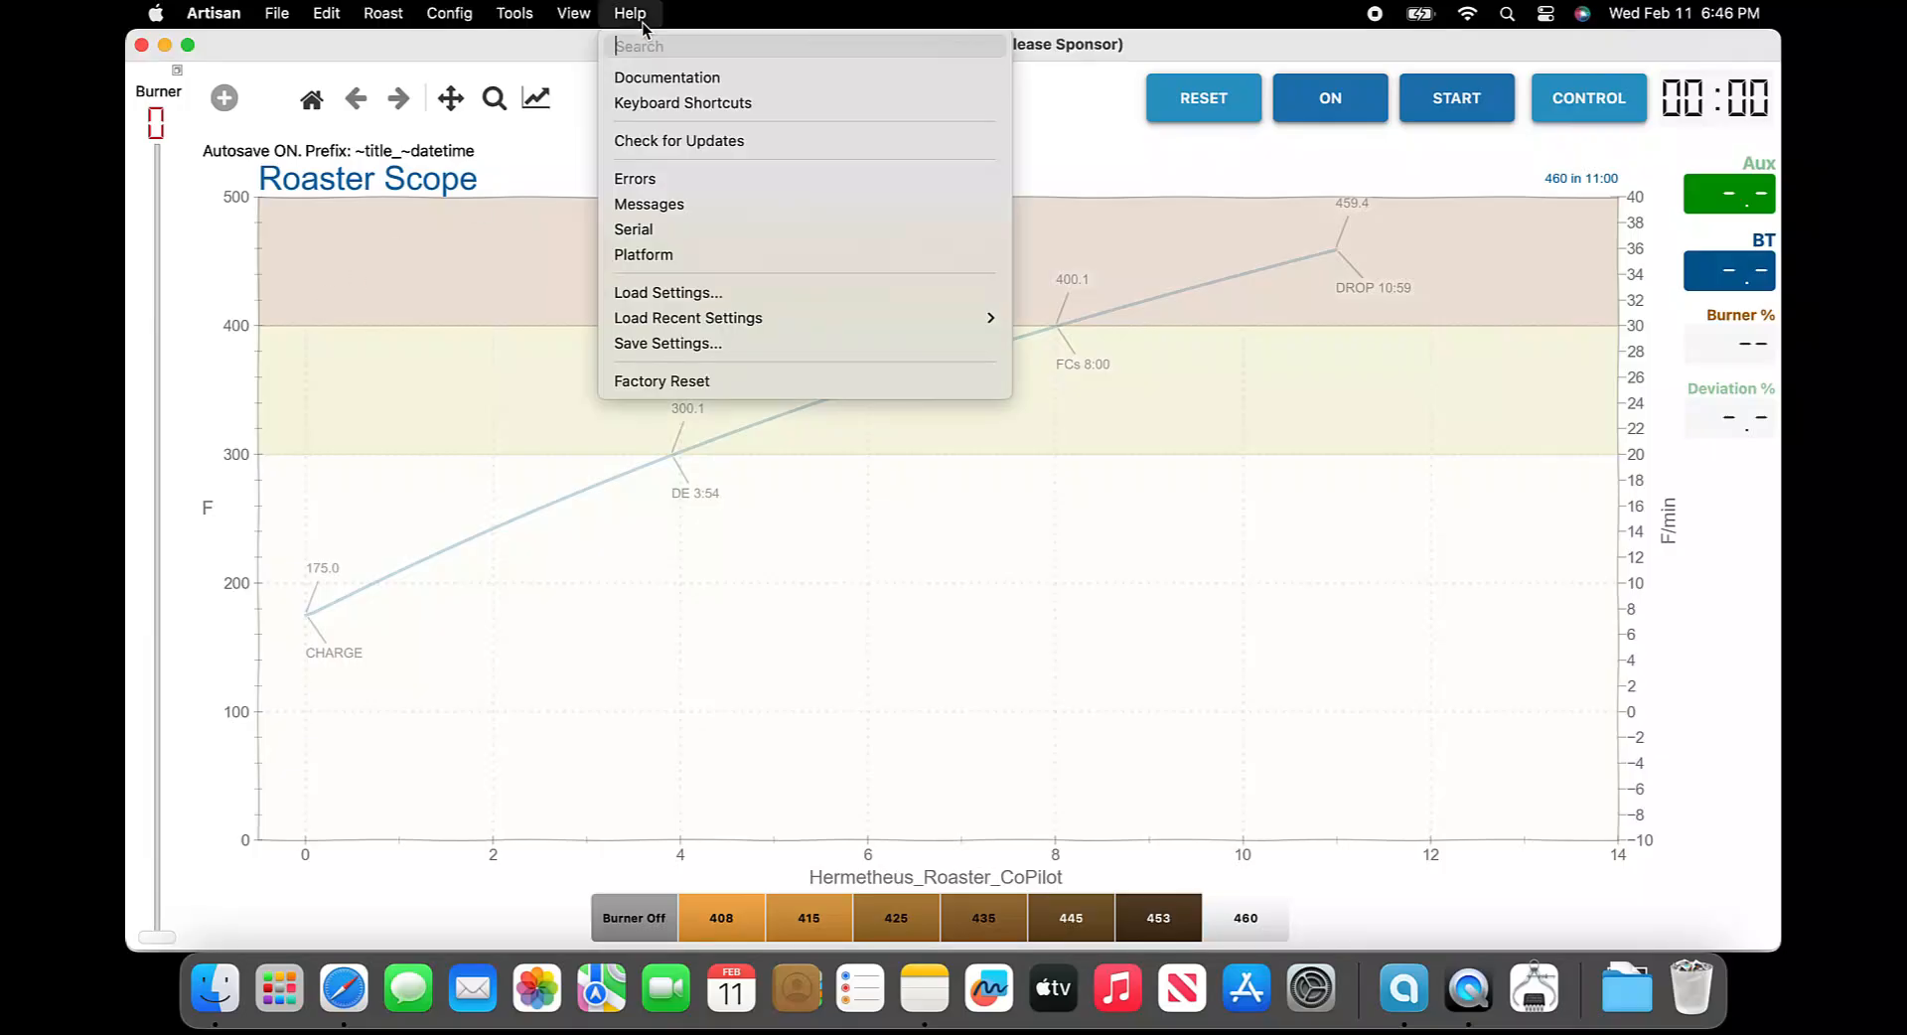
pyautogui.click(701, 344)
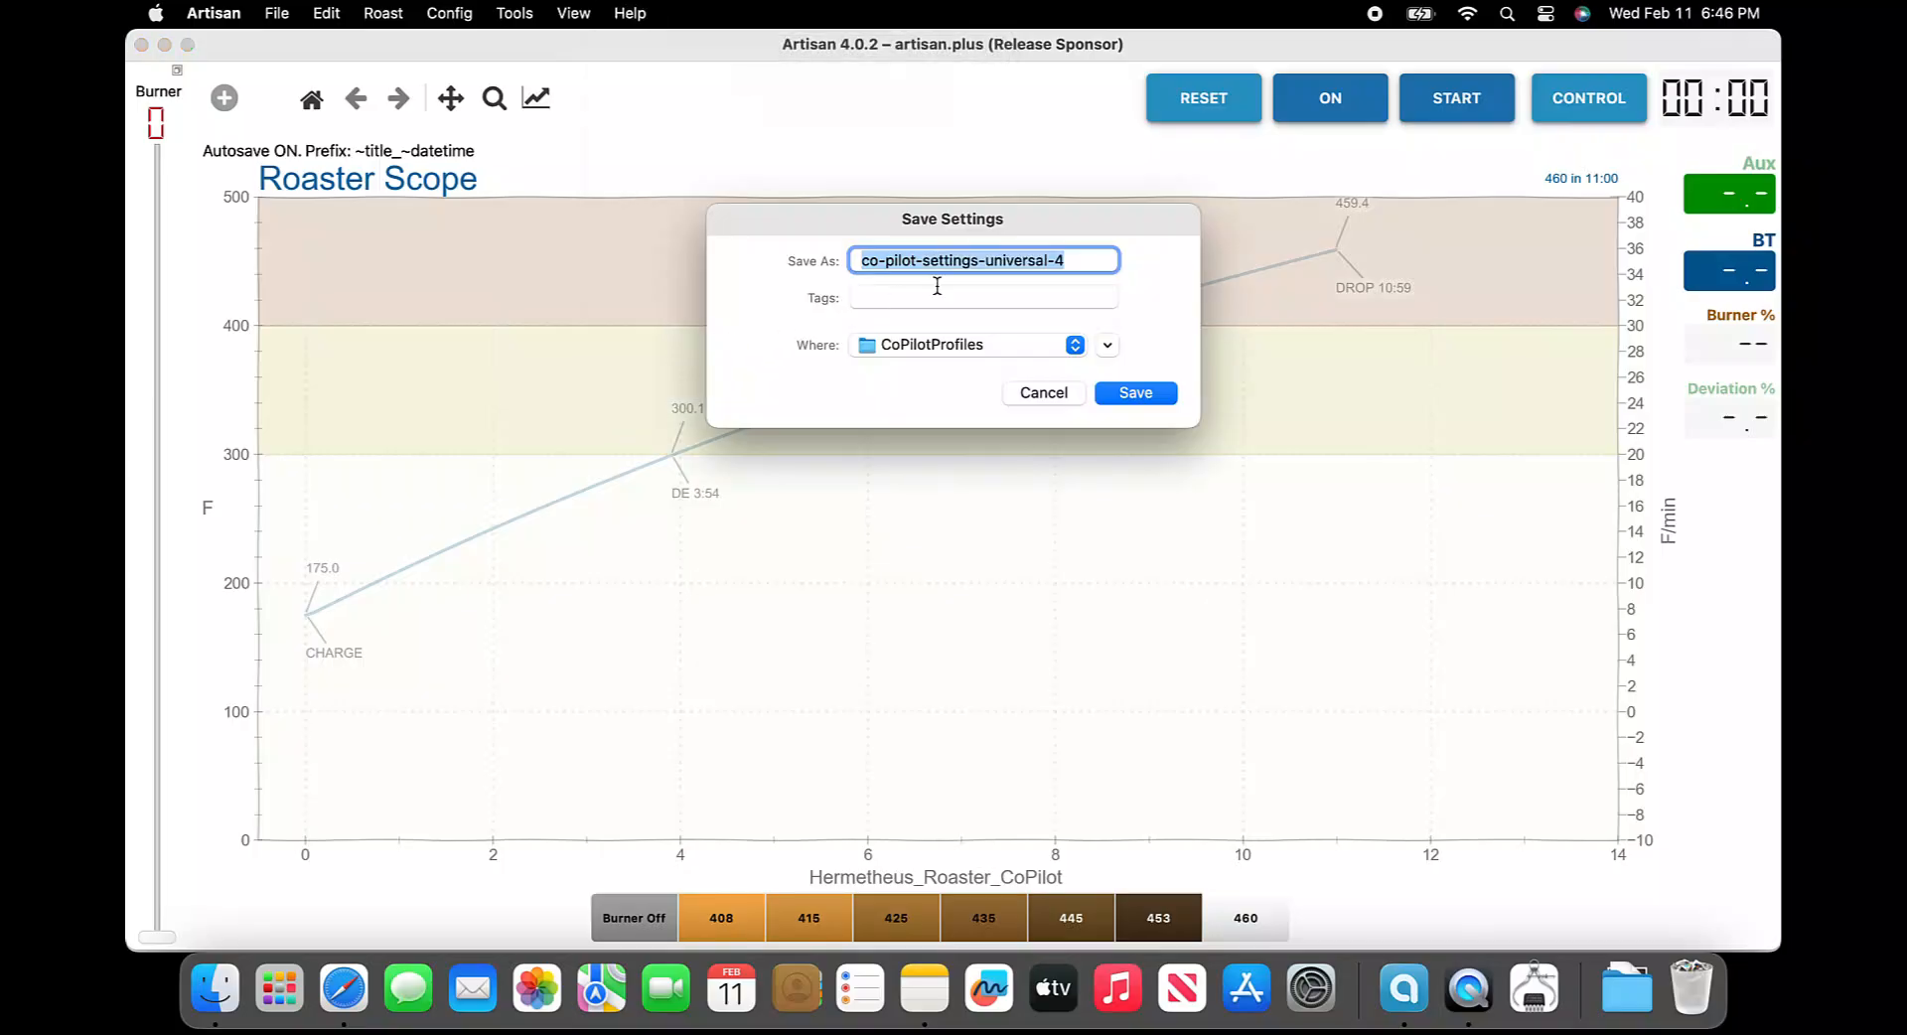
pyautogui.click(1080, 261)
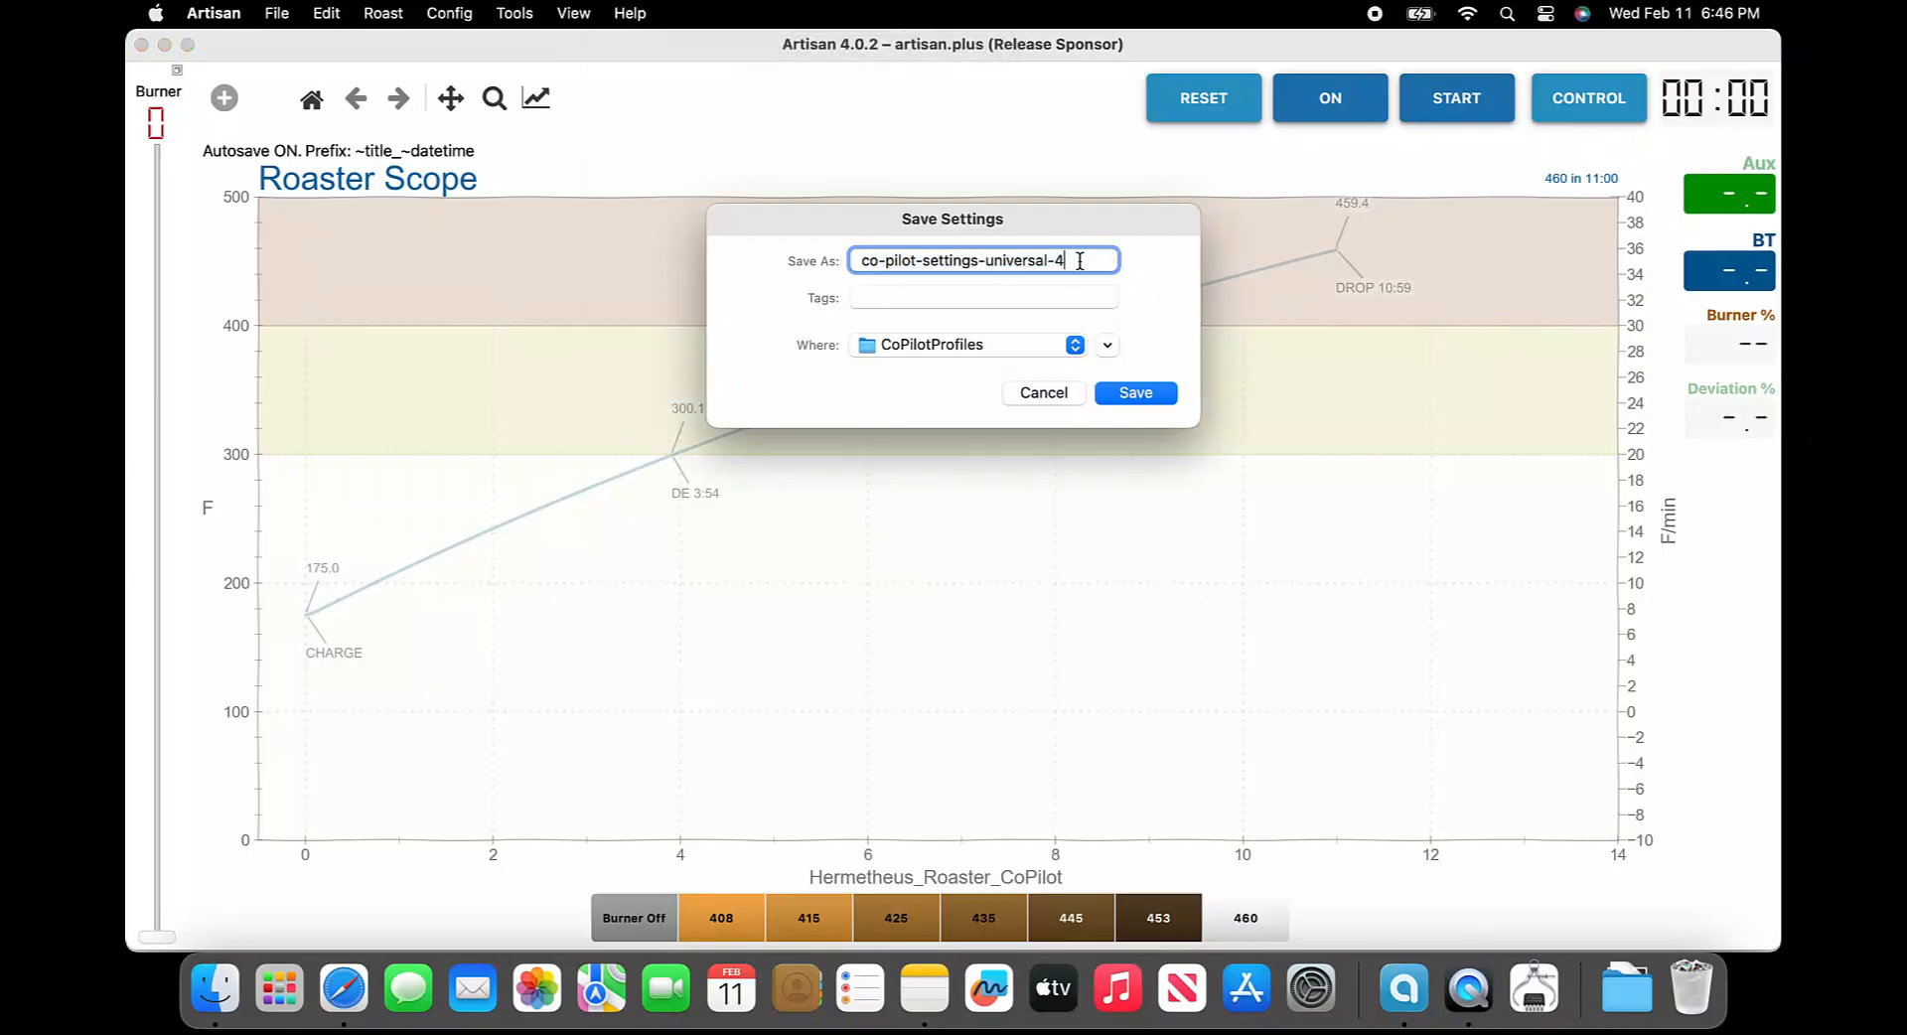
pyautogui.write('-nac')
pyautogui.click(1128, 395)
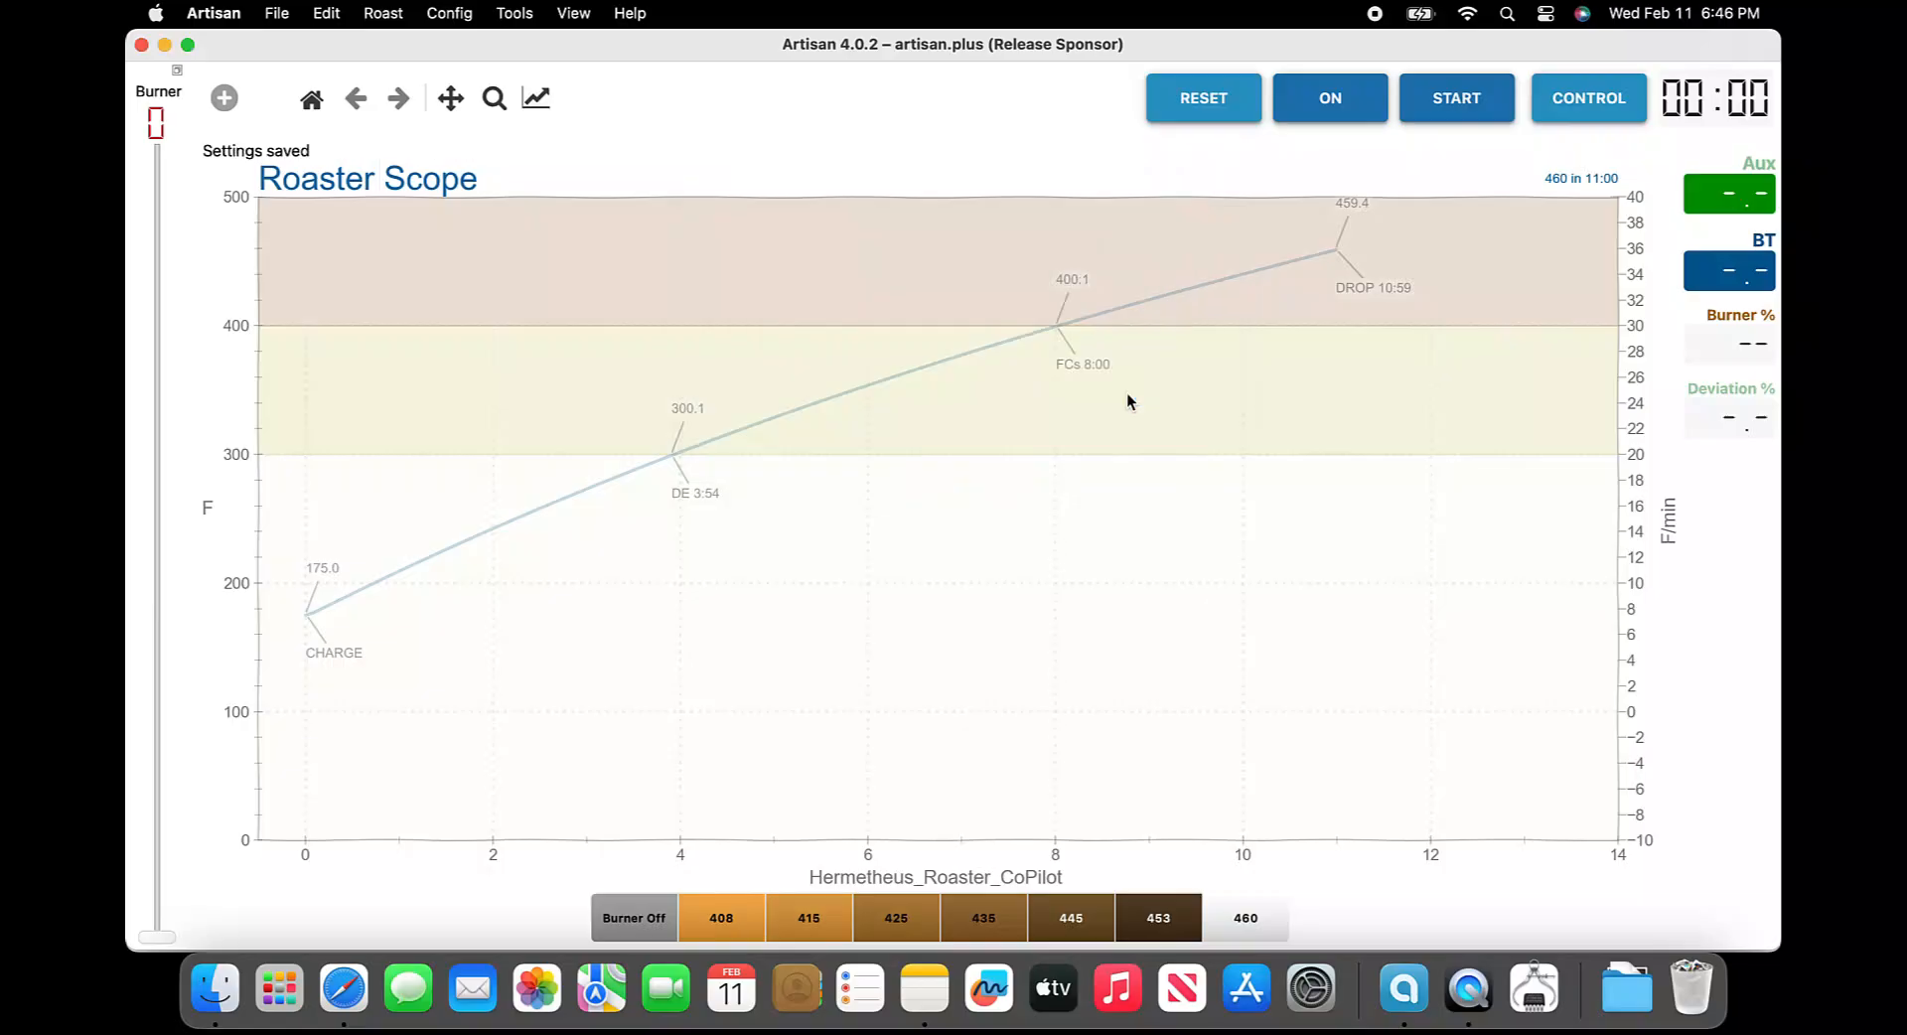